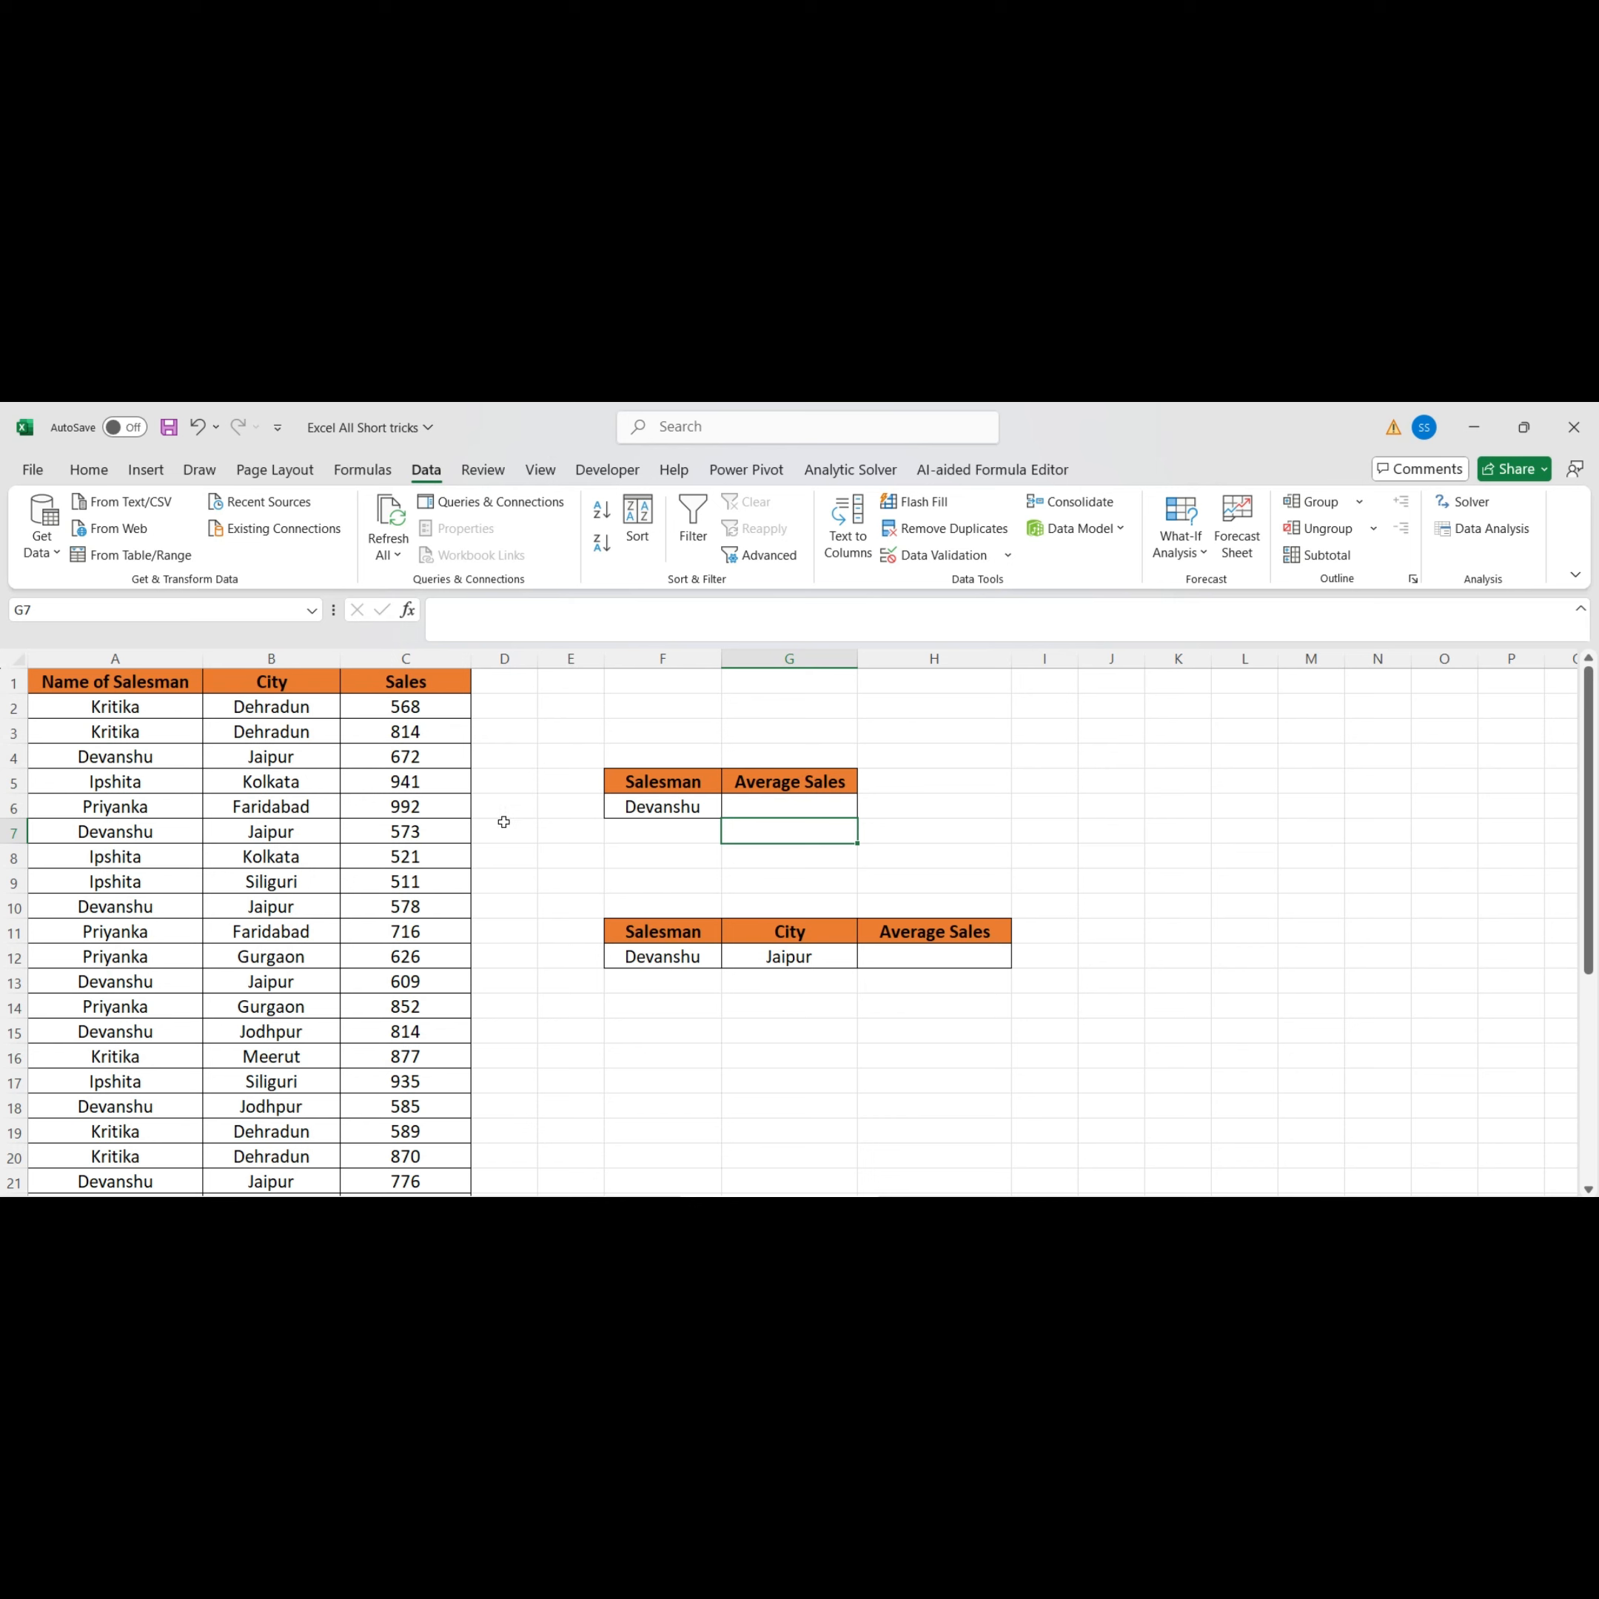
Examine the sales data table and the two summary tables for salesman and city averages
left_click(654, 812)
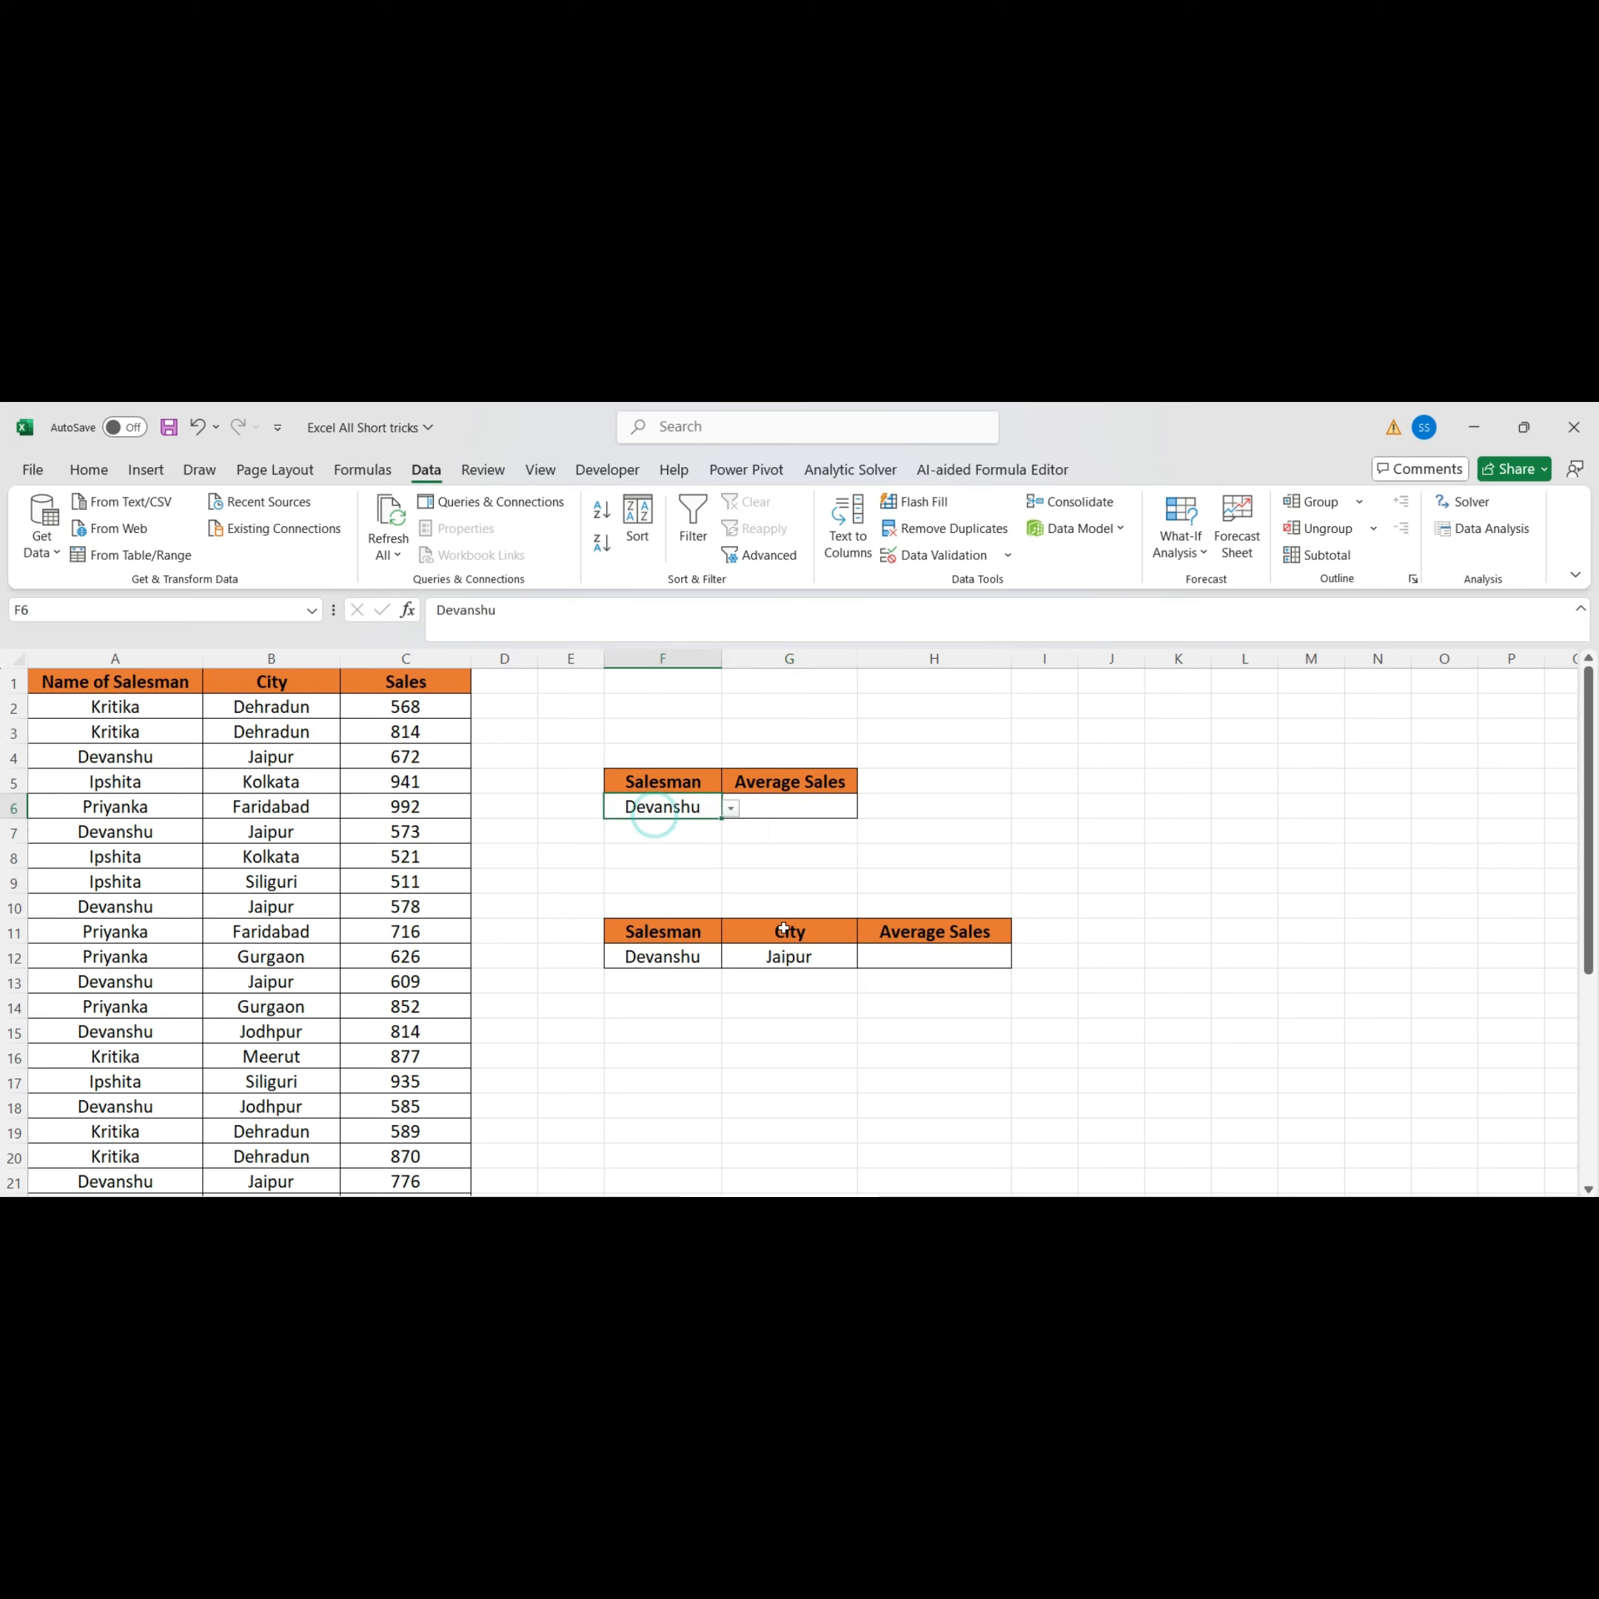
left_click(796, 976)
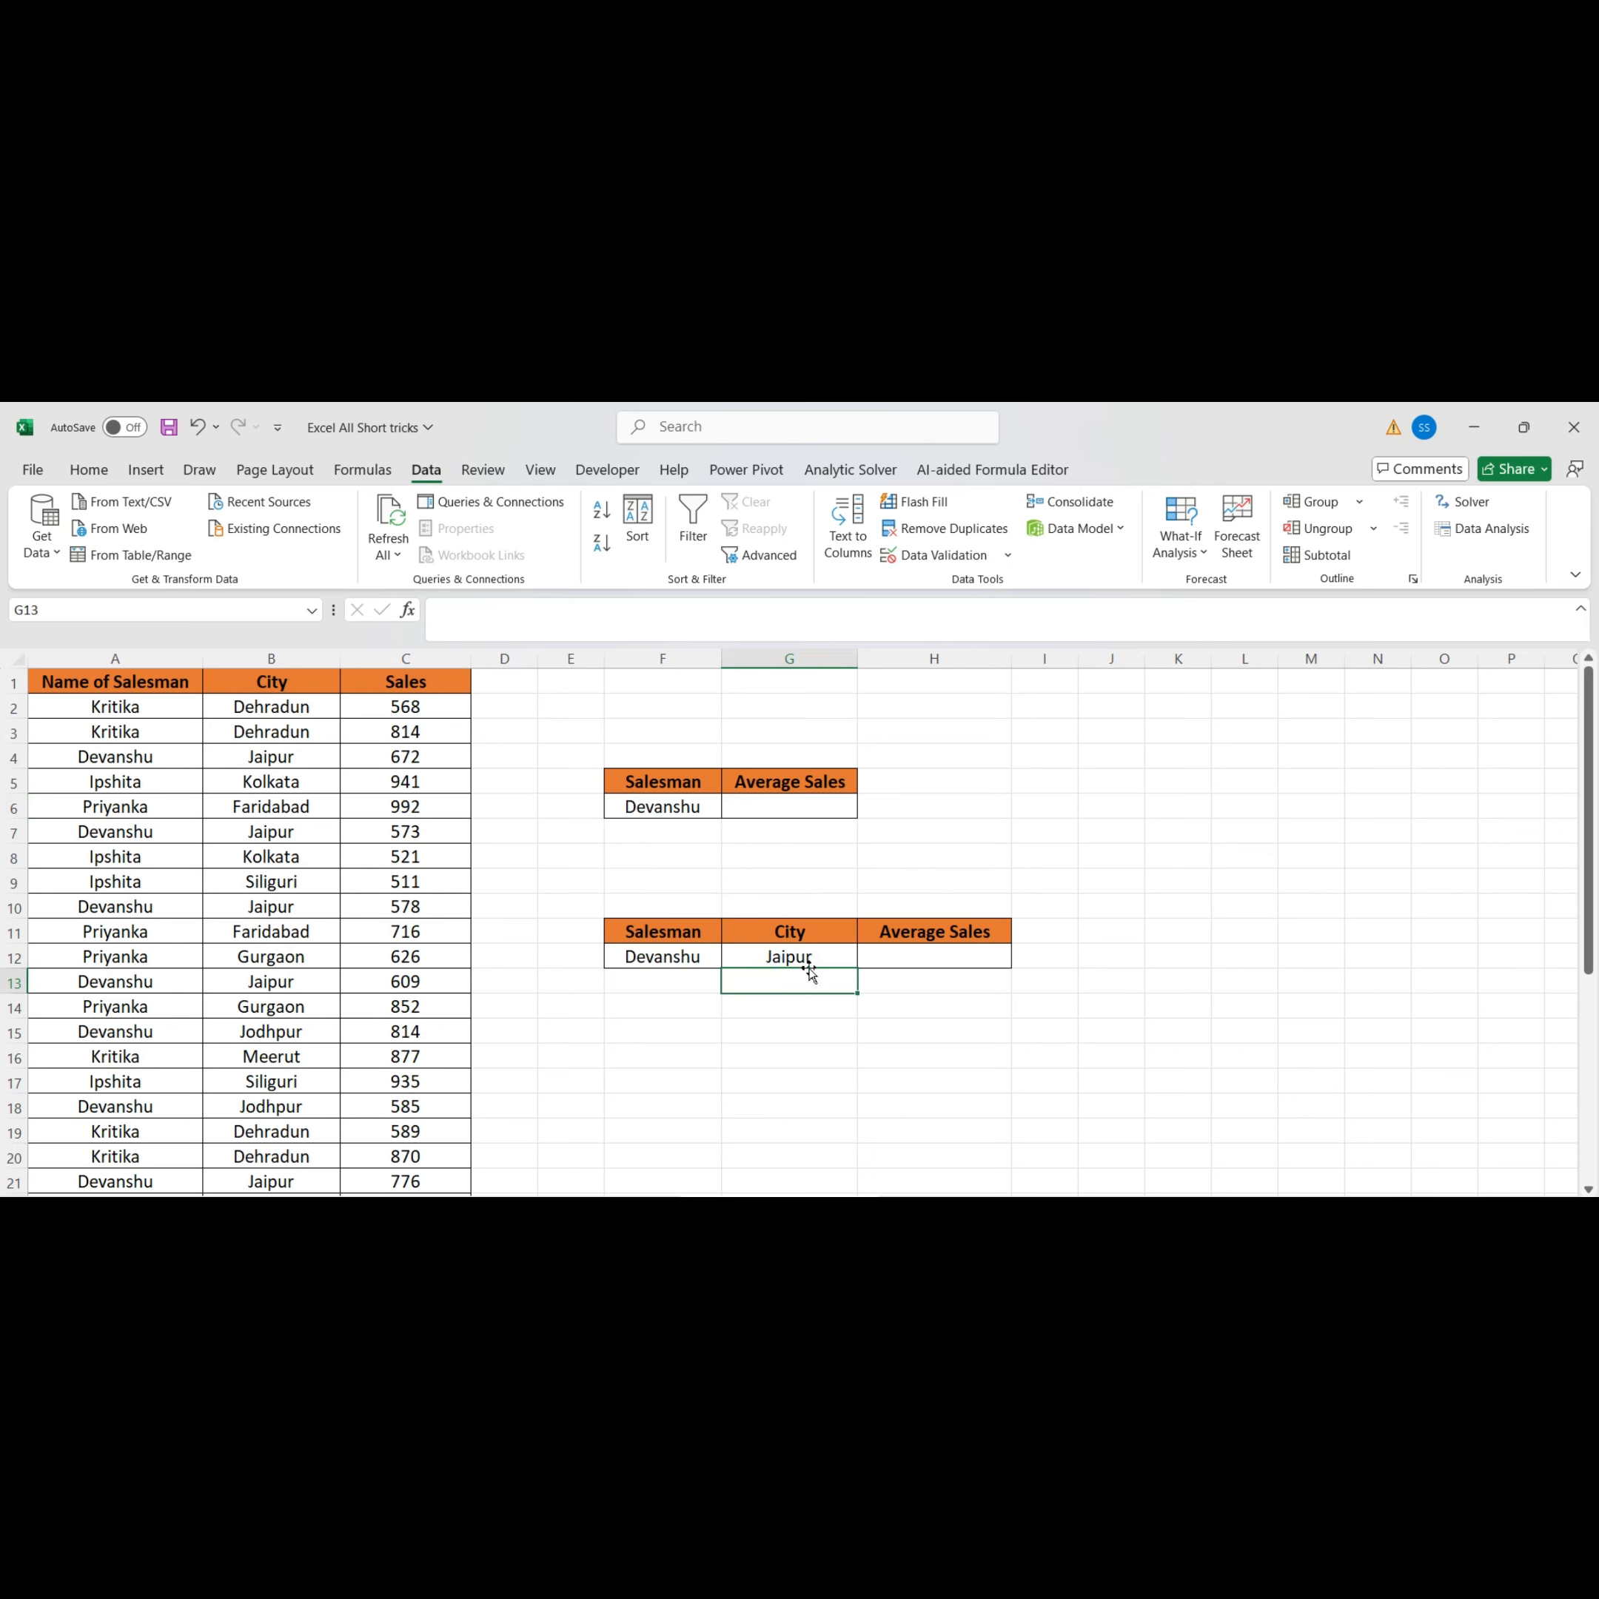
left_click(765, 813)
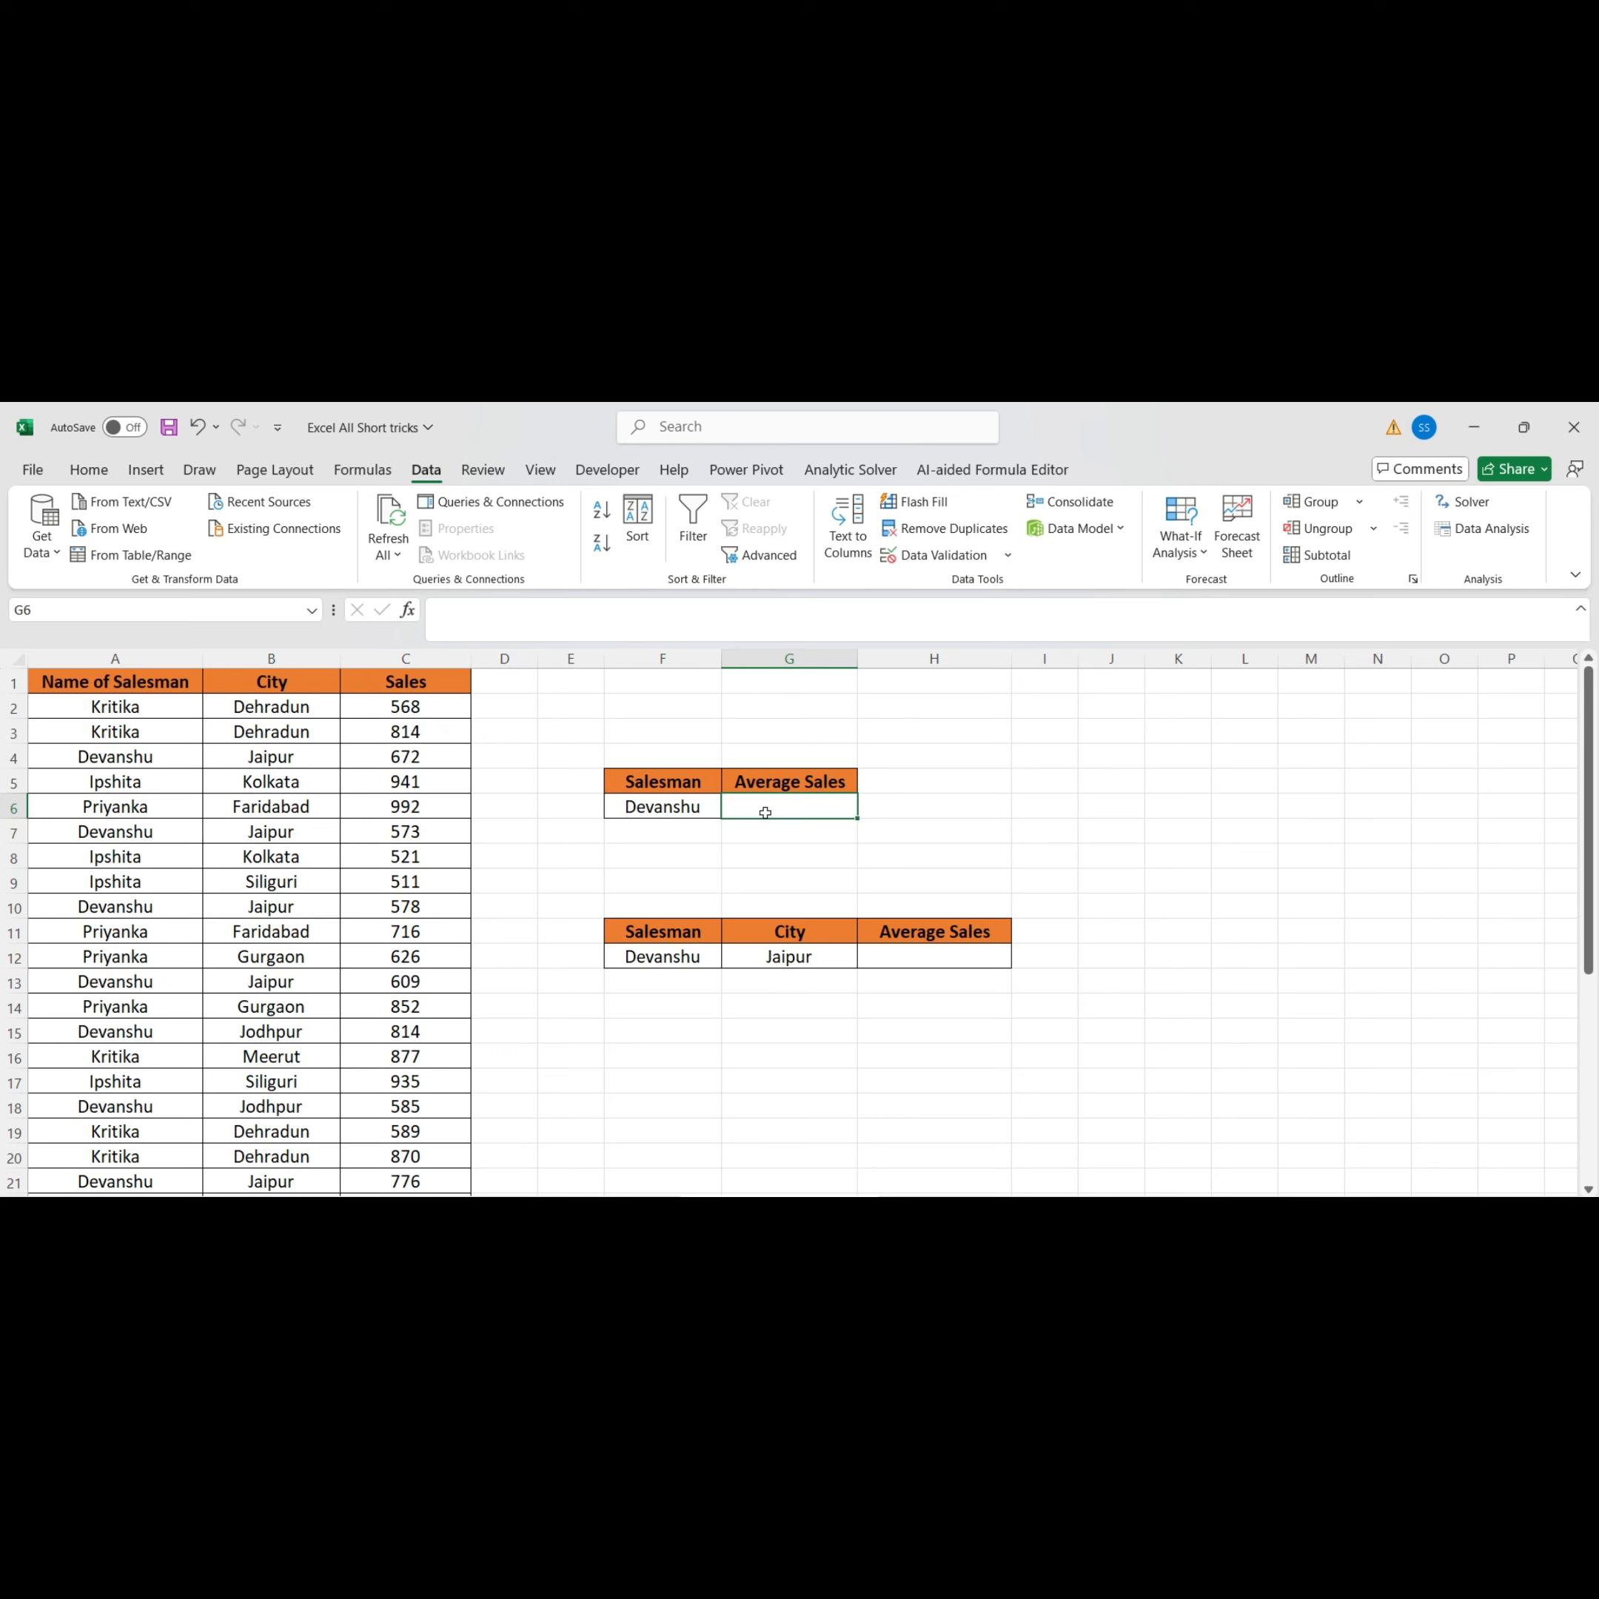
left_click(153, 681)
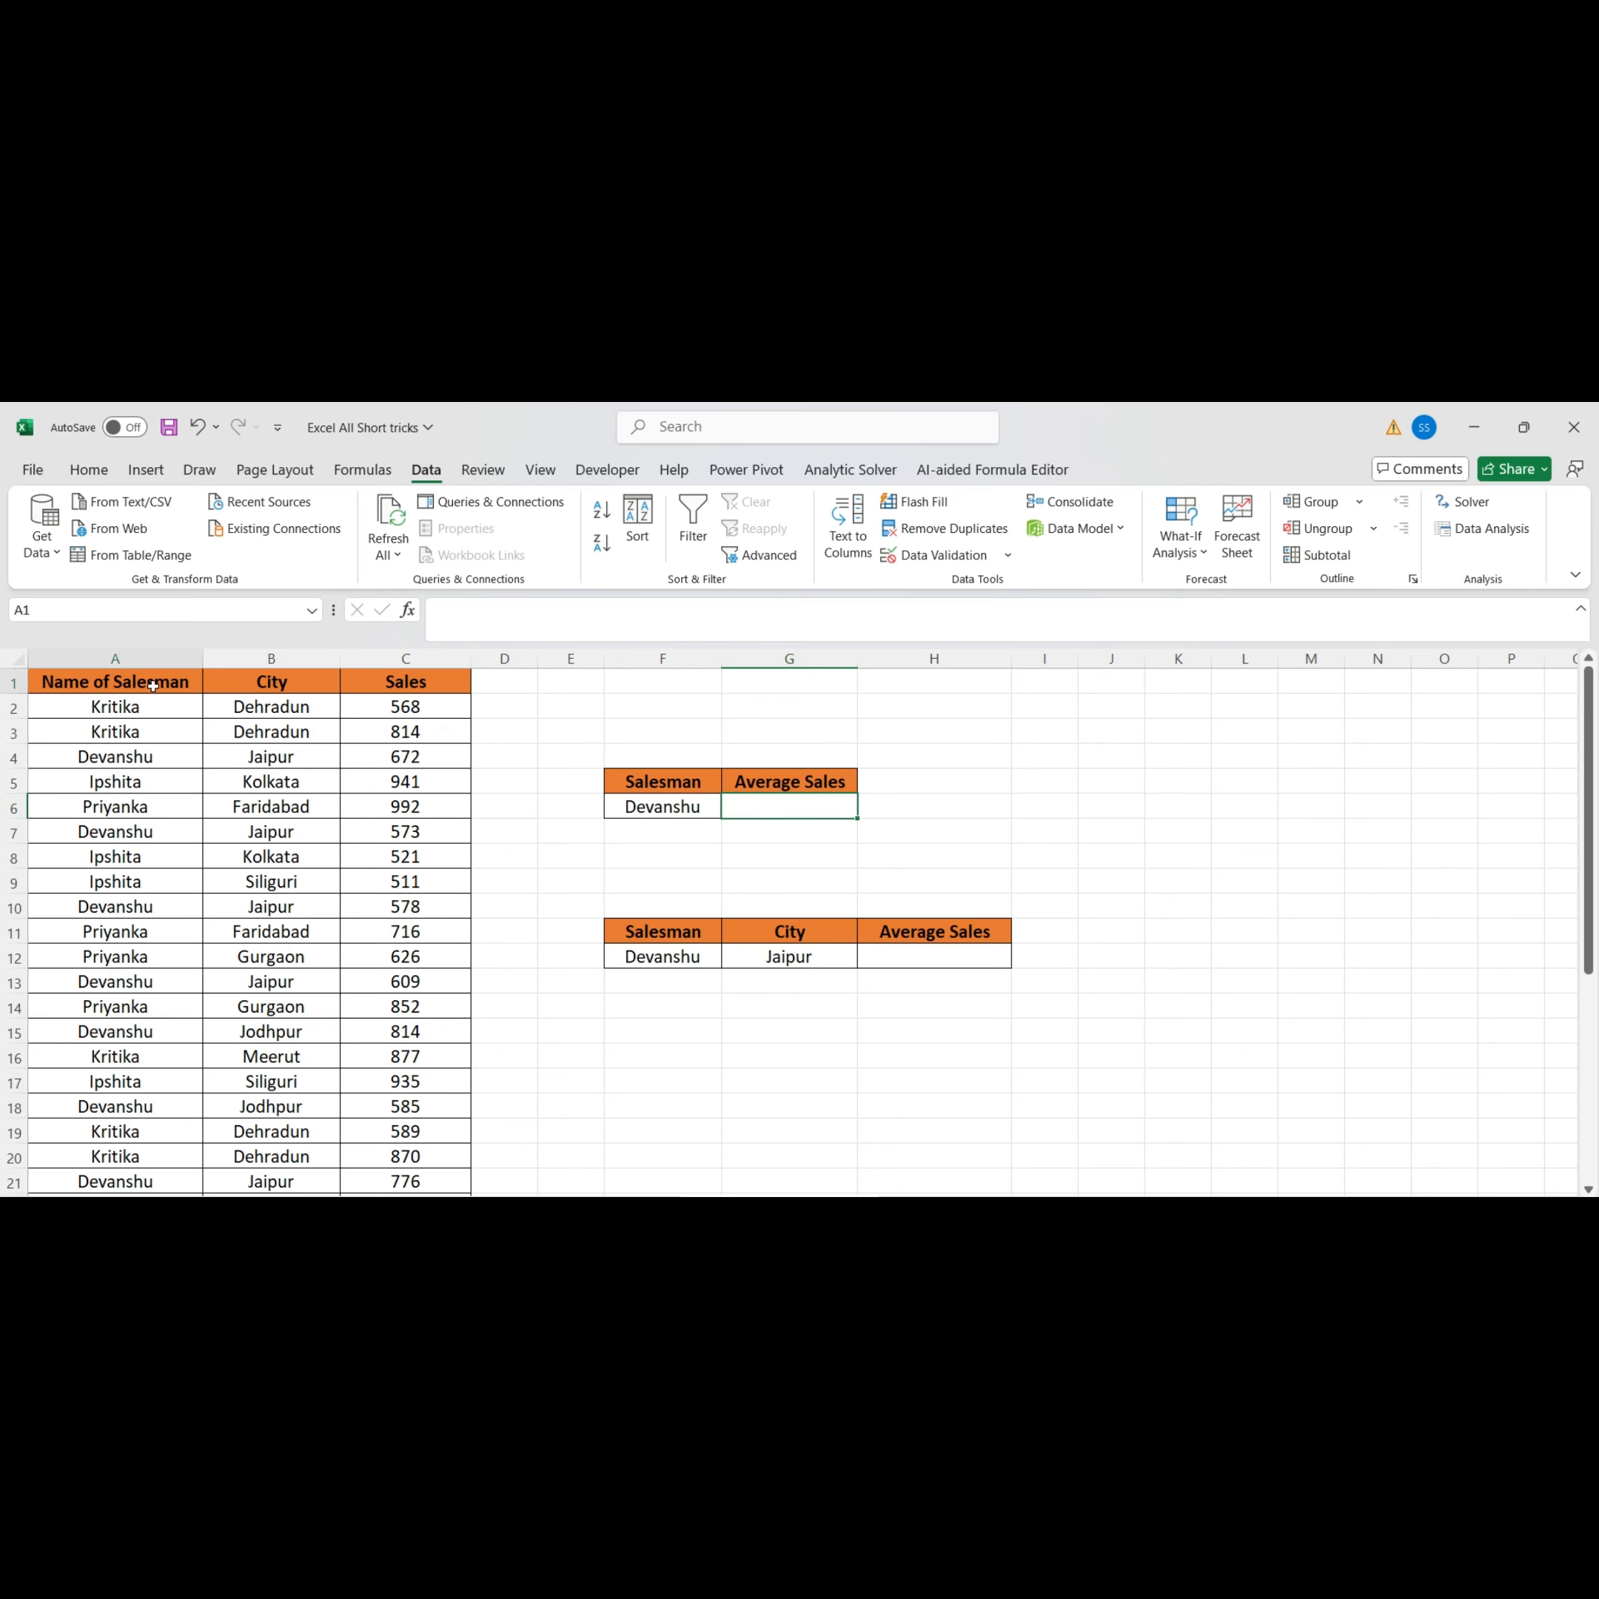
left_click(298, 682)
left_click(418, 682)
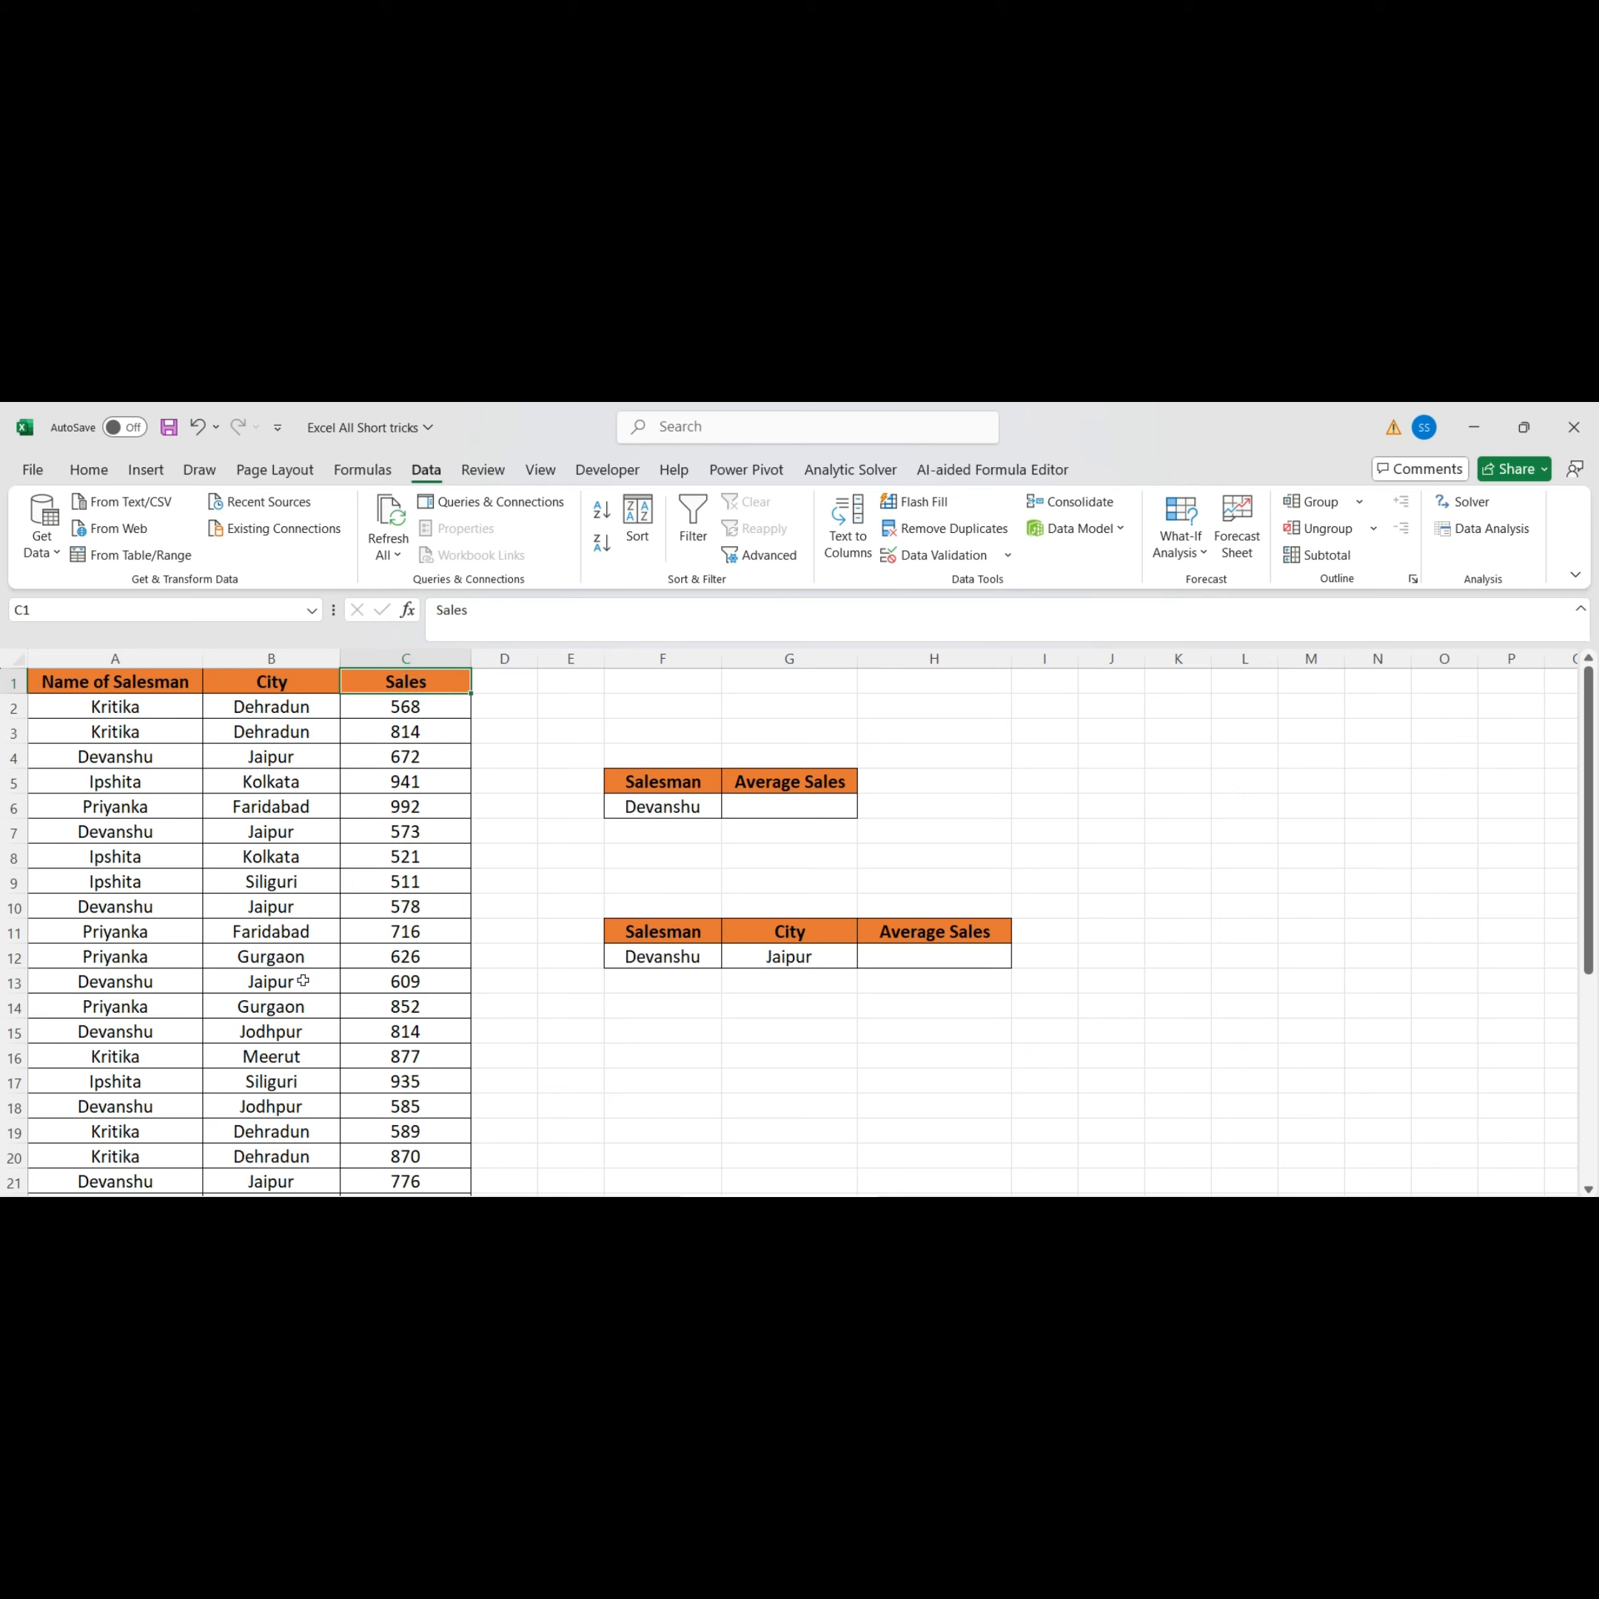
Start an AVERAGEIF formula in the Average Sales cell beside the salesman name in G6
left_click(789, 811)
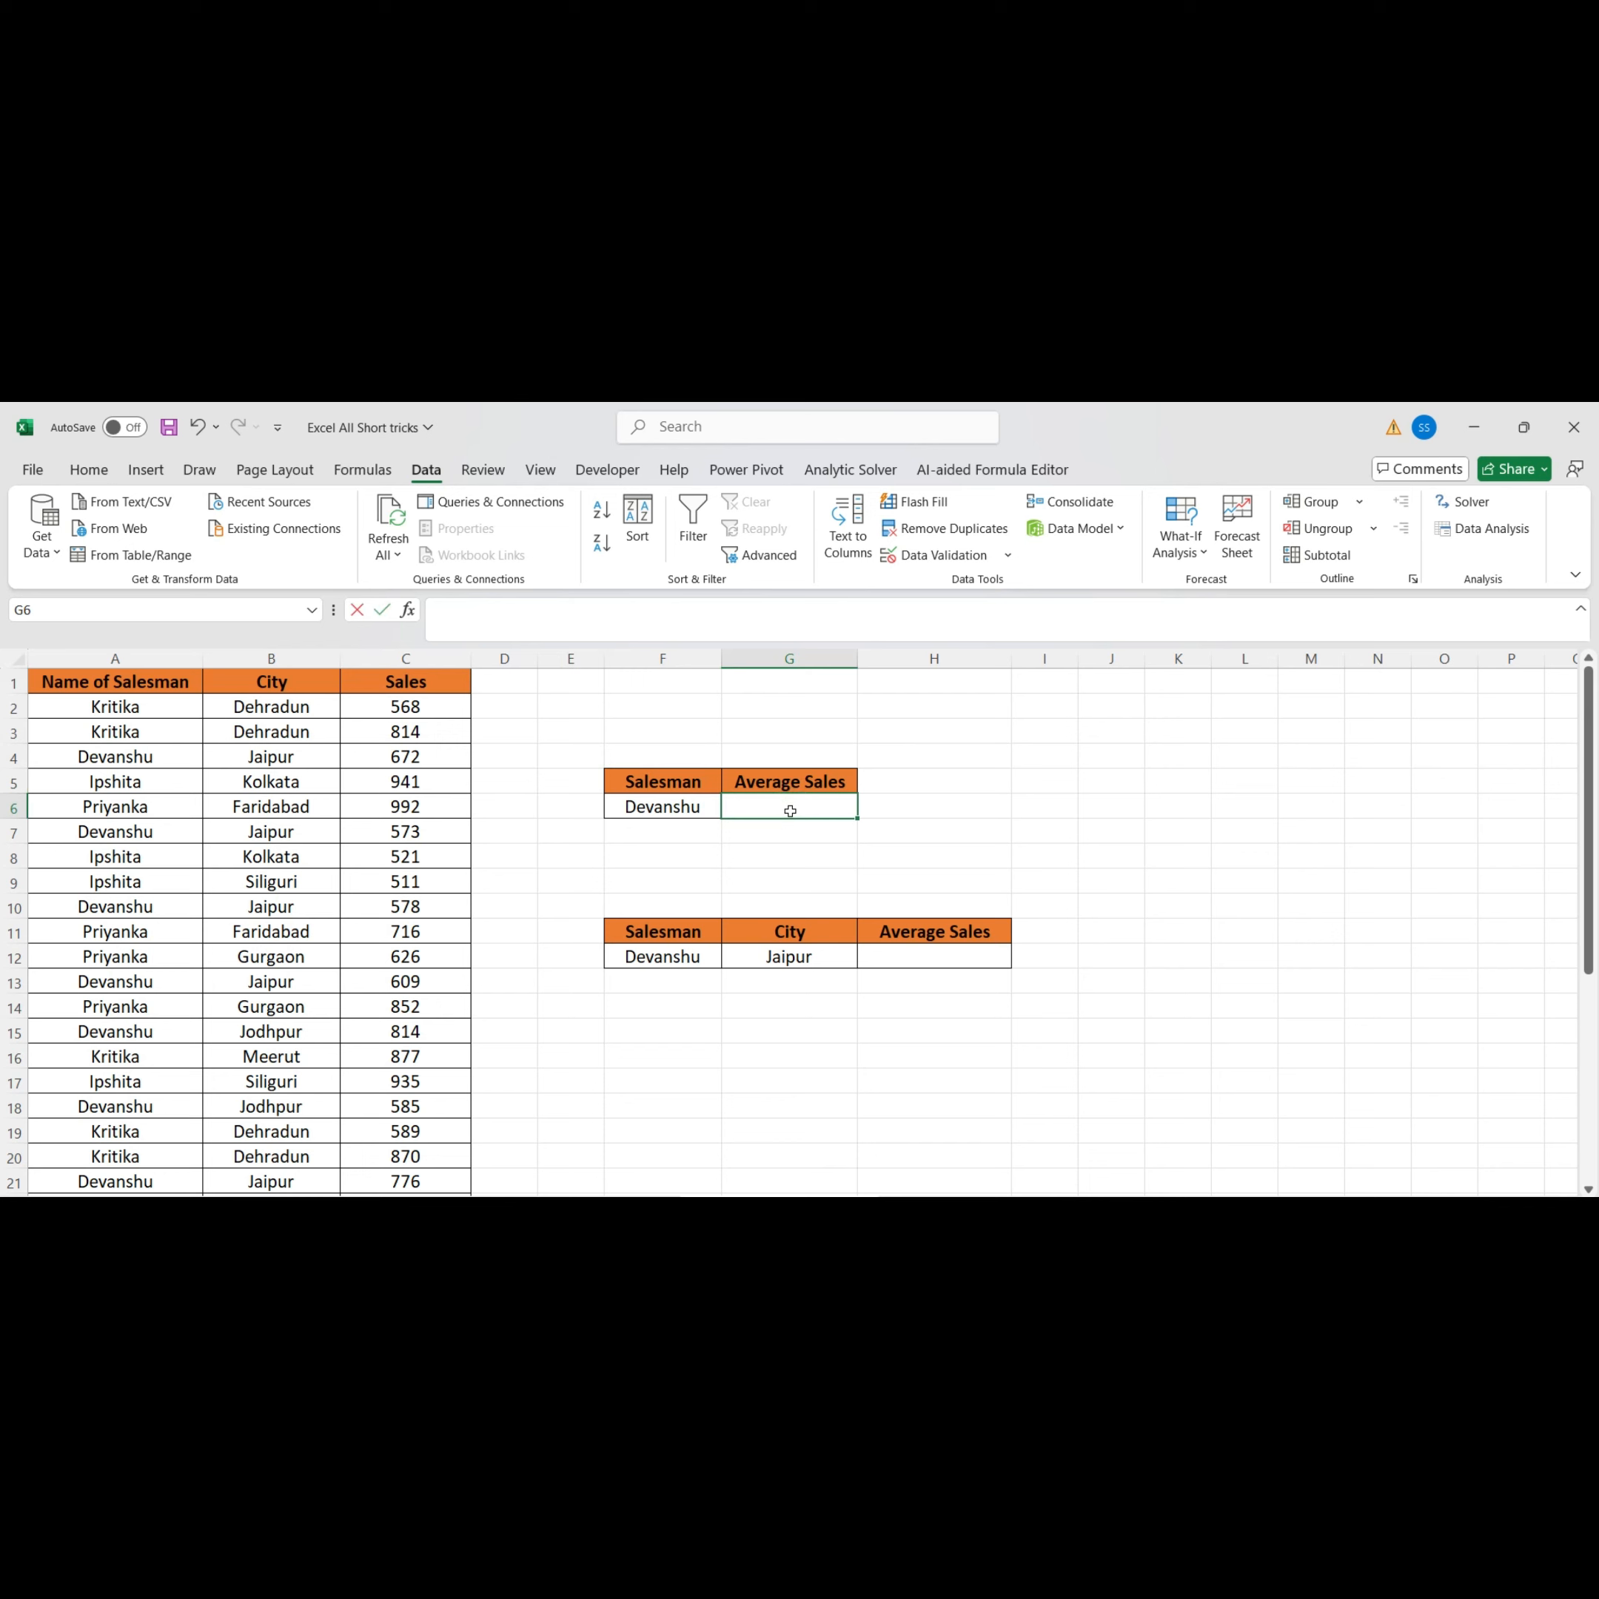
type("=v")
key("BackSpace")
key("BackSpace")
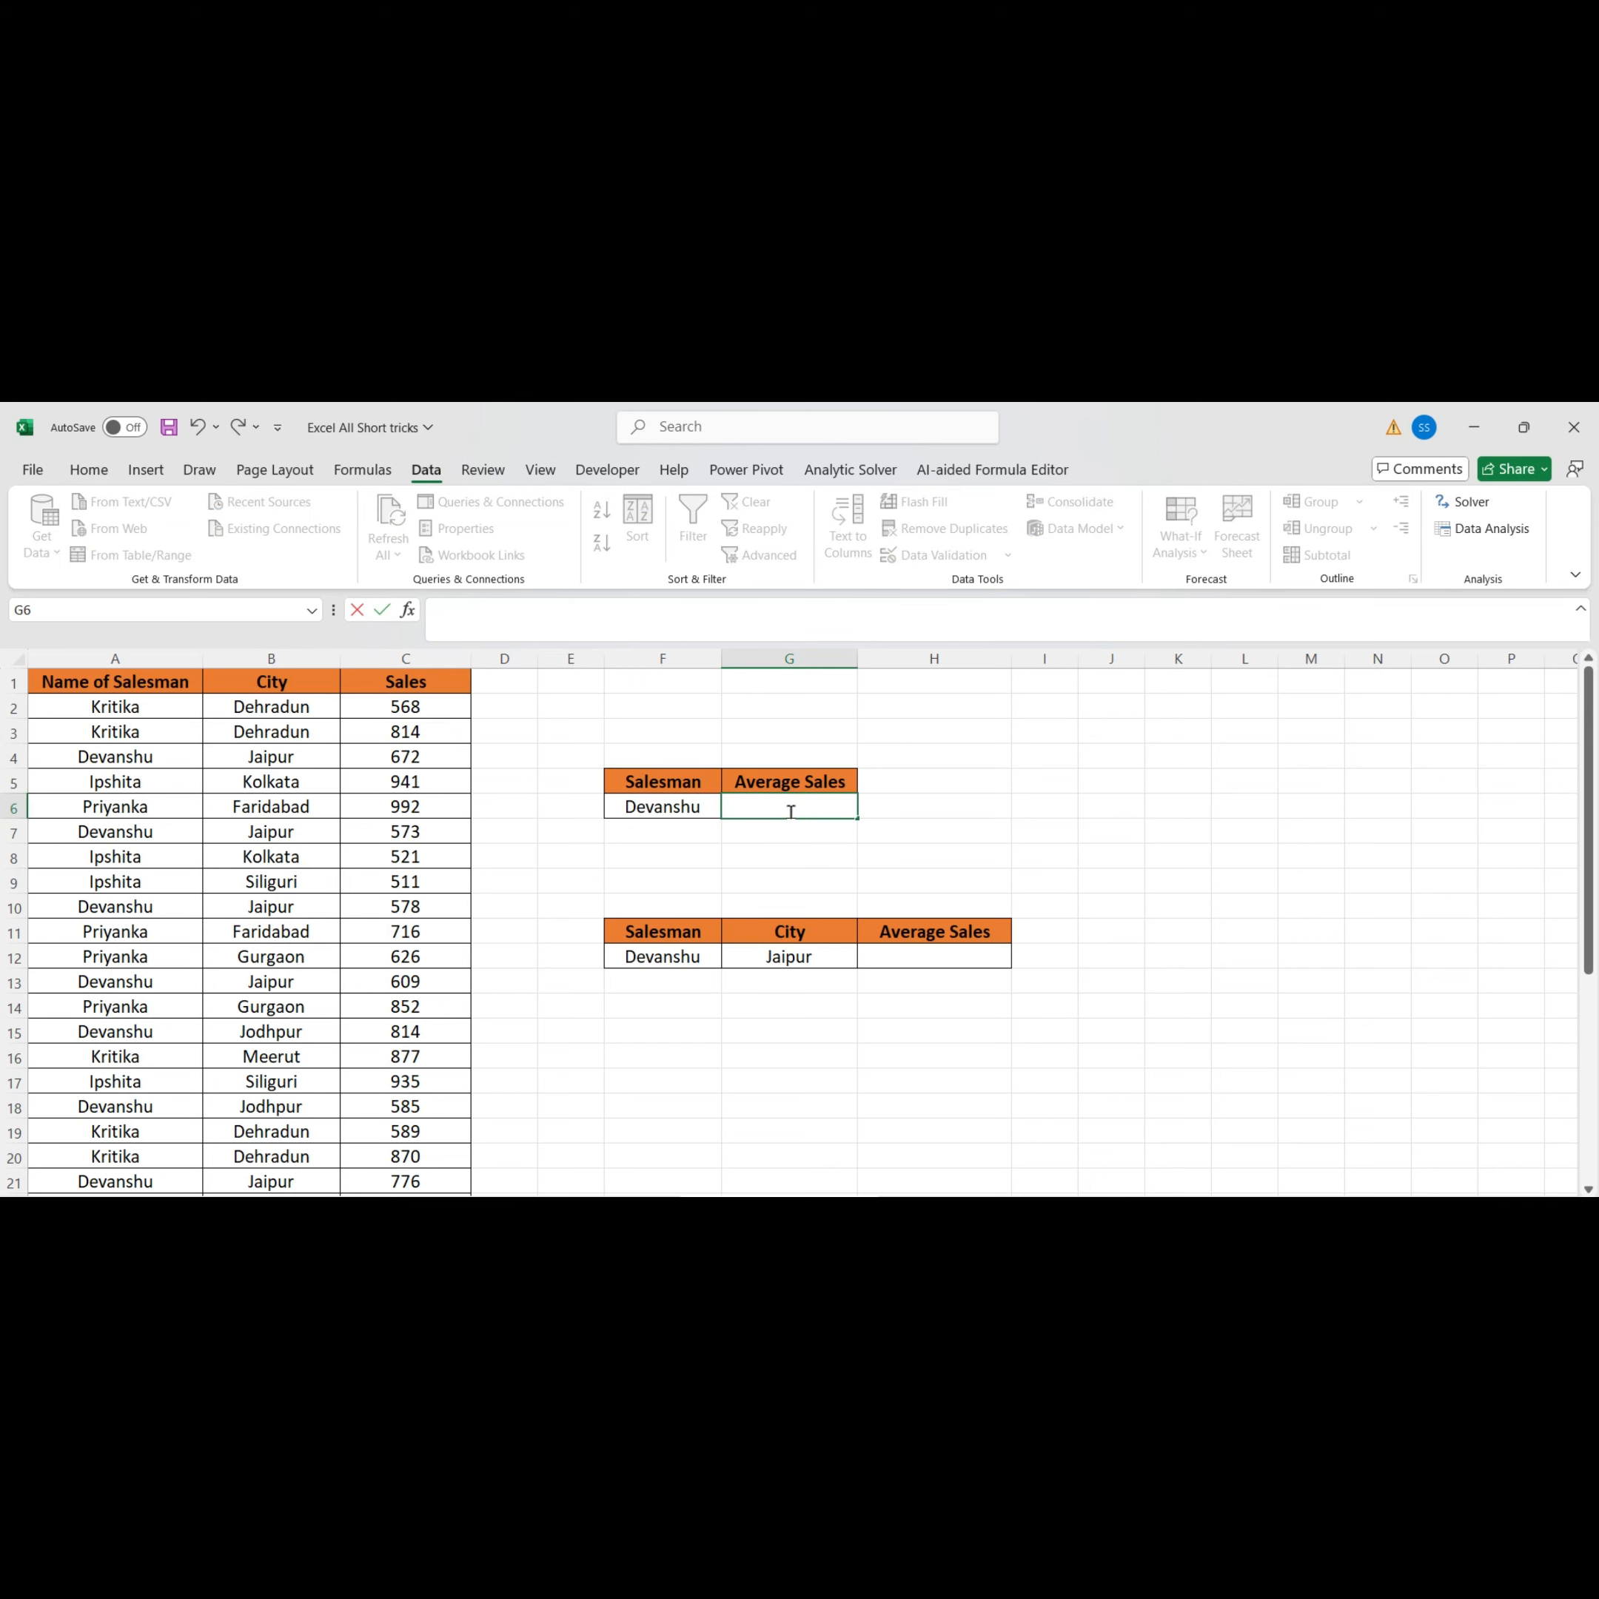
type("=")
type("=A")
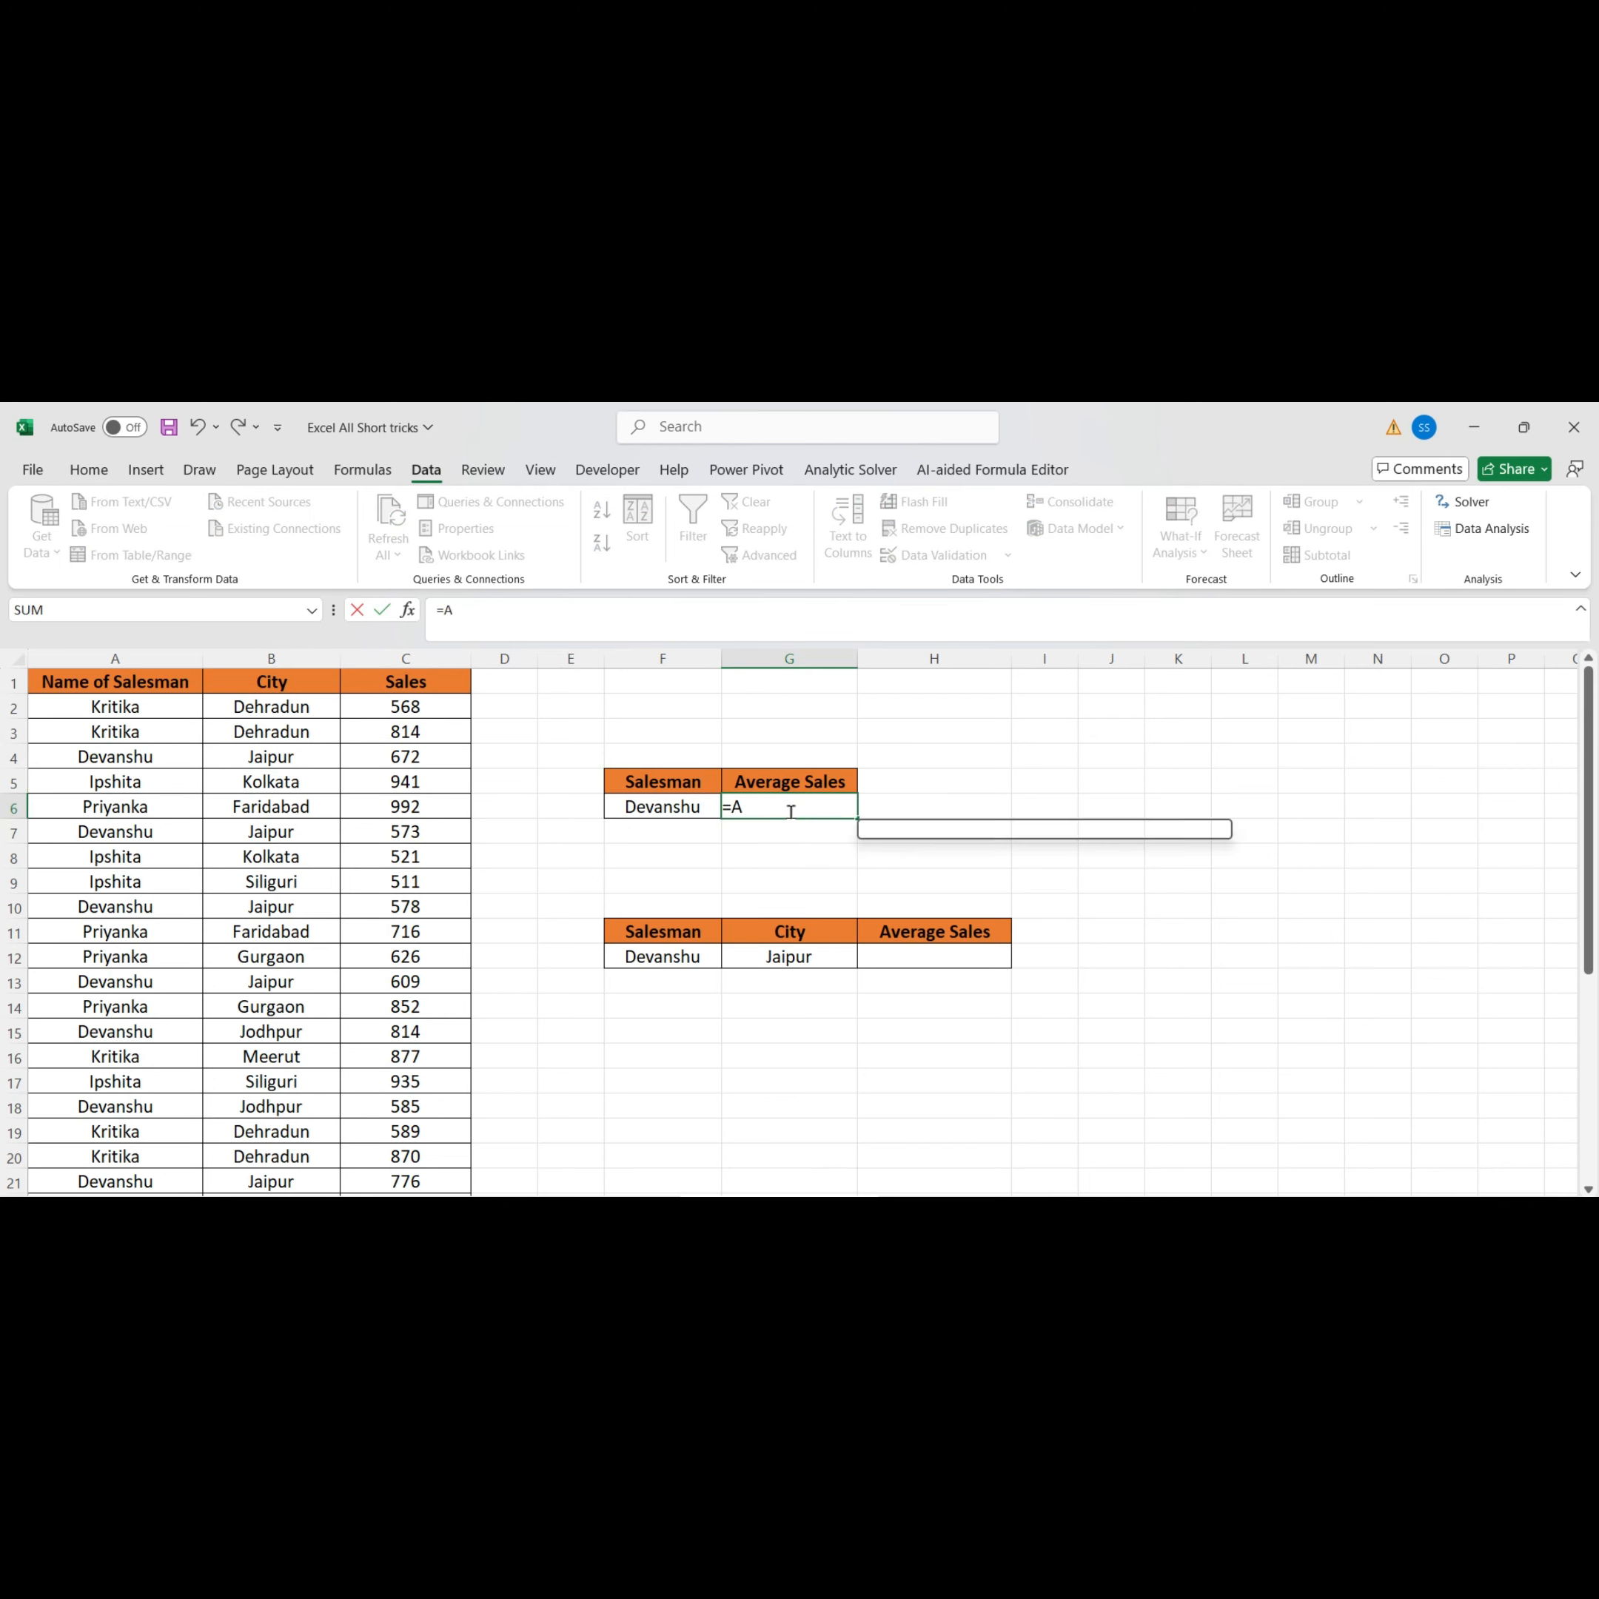
type("veragei")
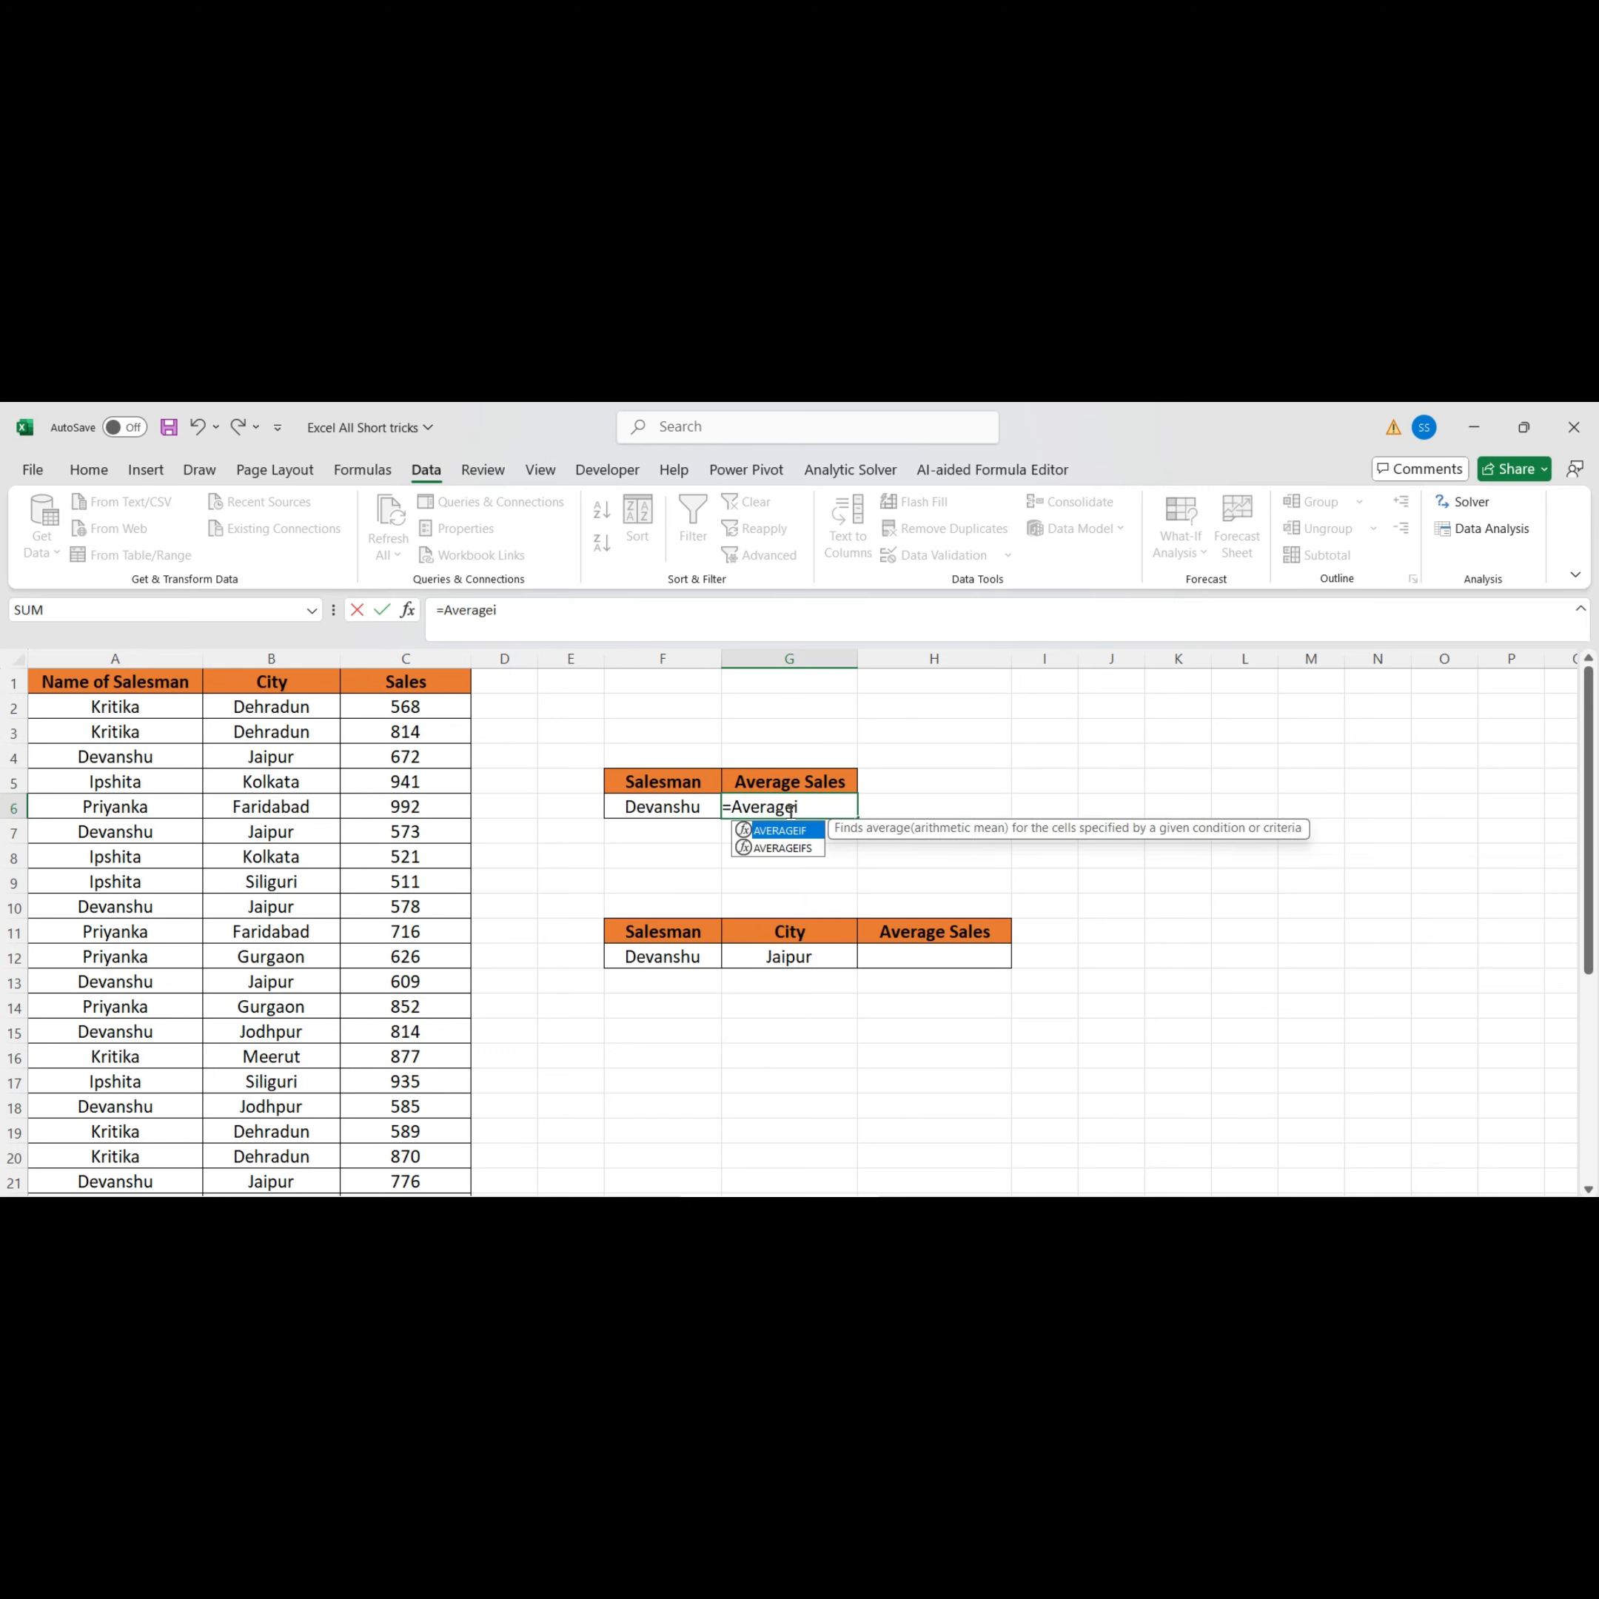
type("f(")
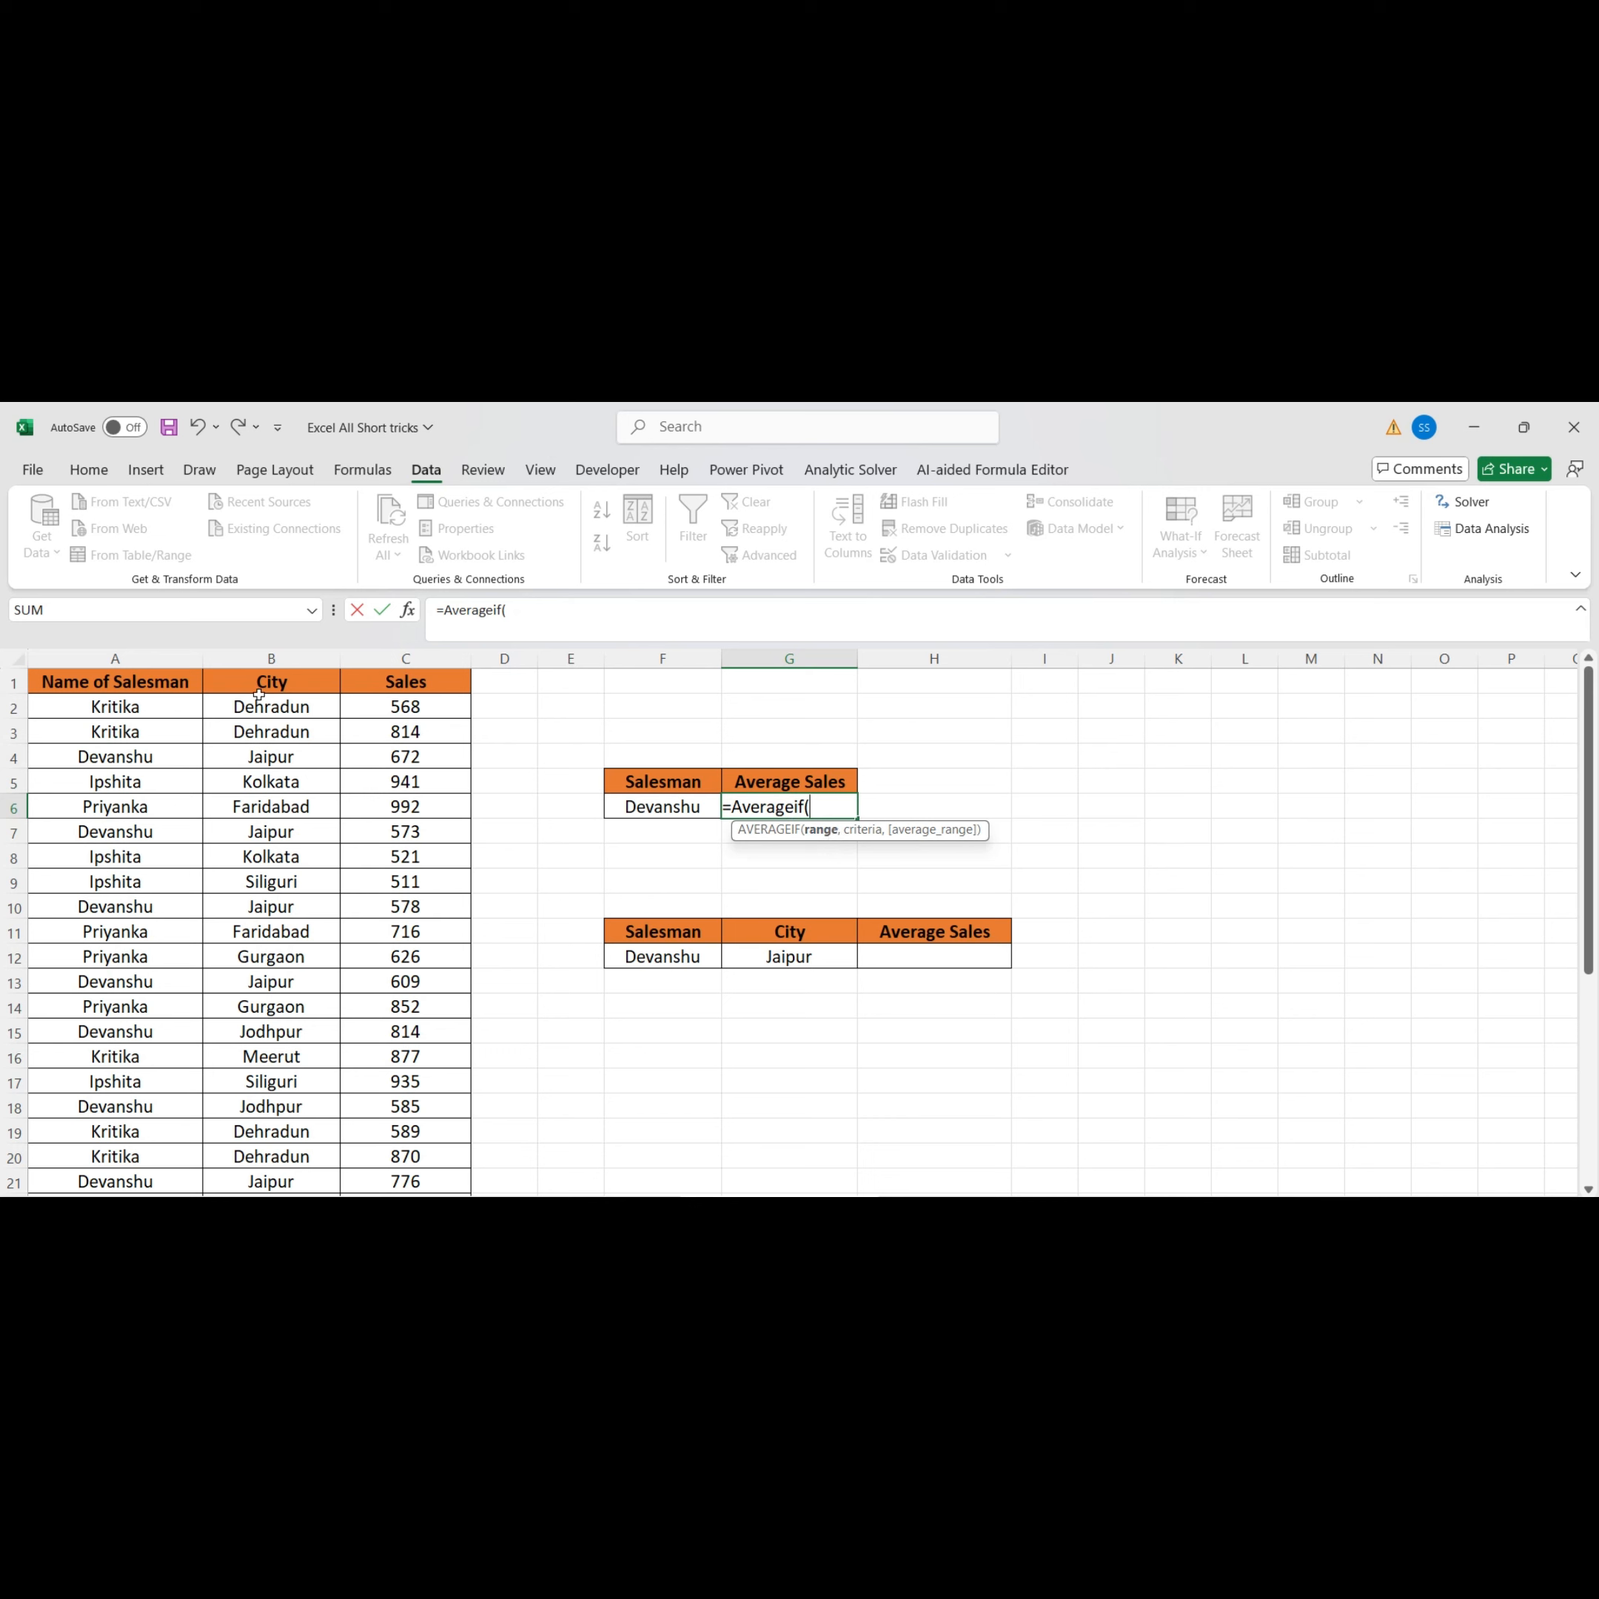
Set the formula's range to the salesman names A2:A35 and its criteria to F6
left_click(144, 711)
key("ctrl+shift+Down")
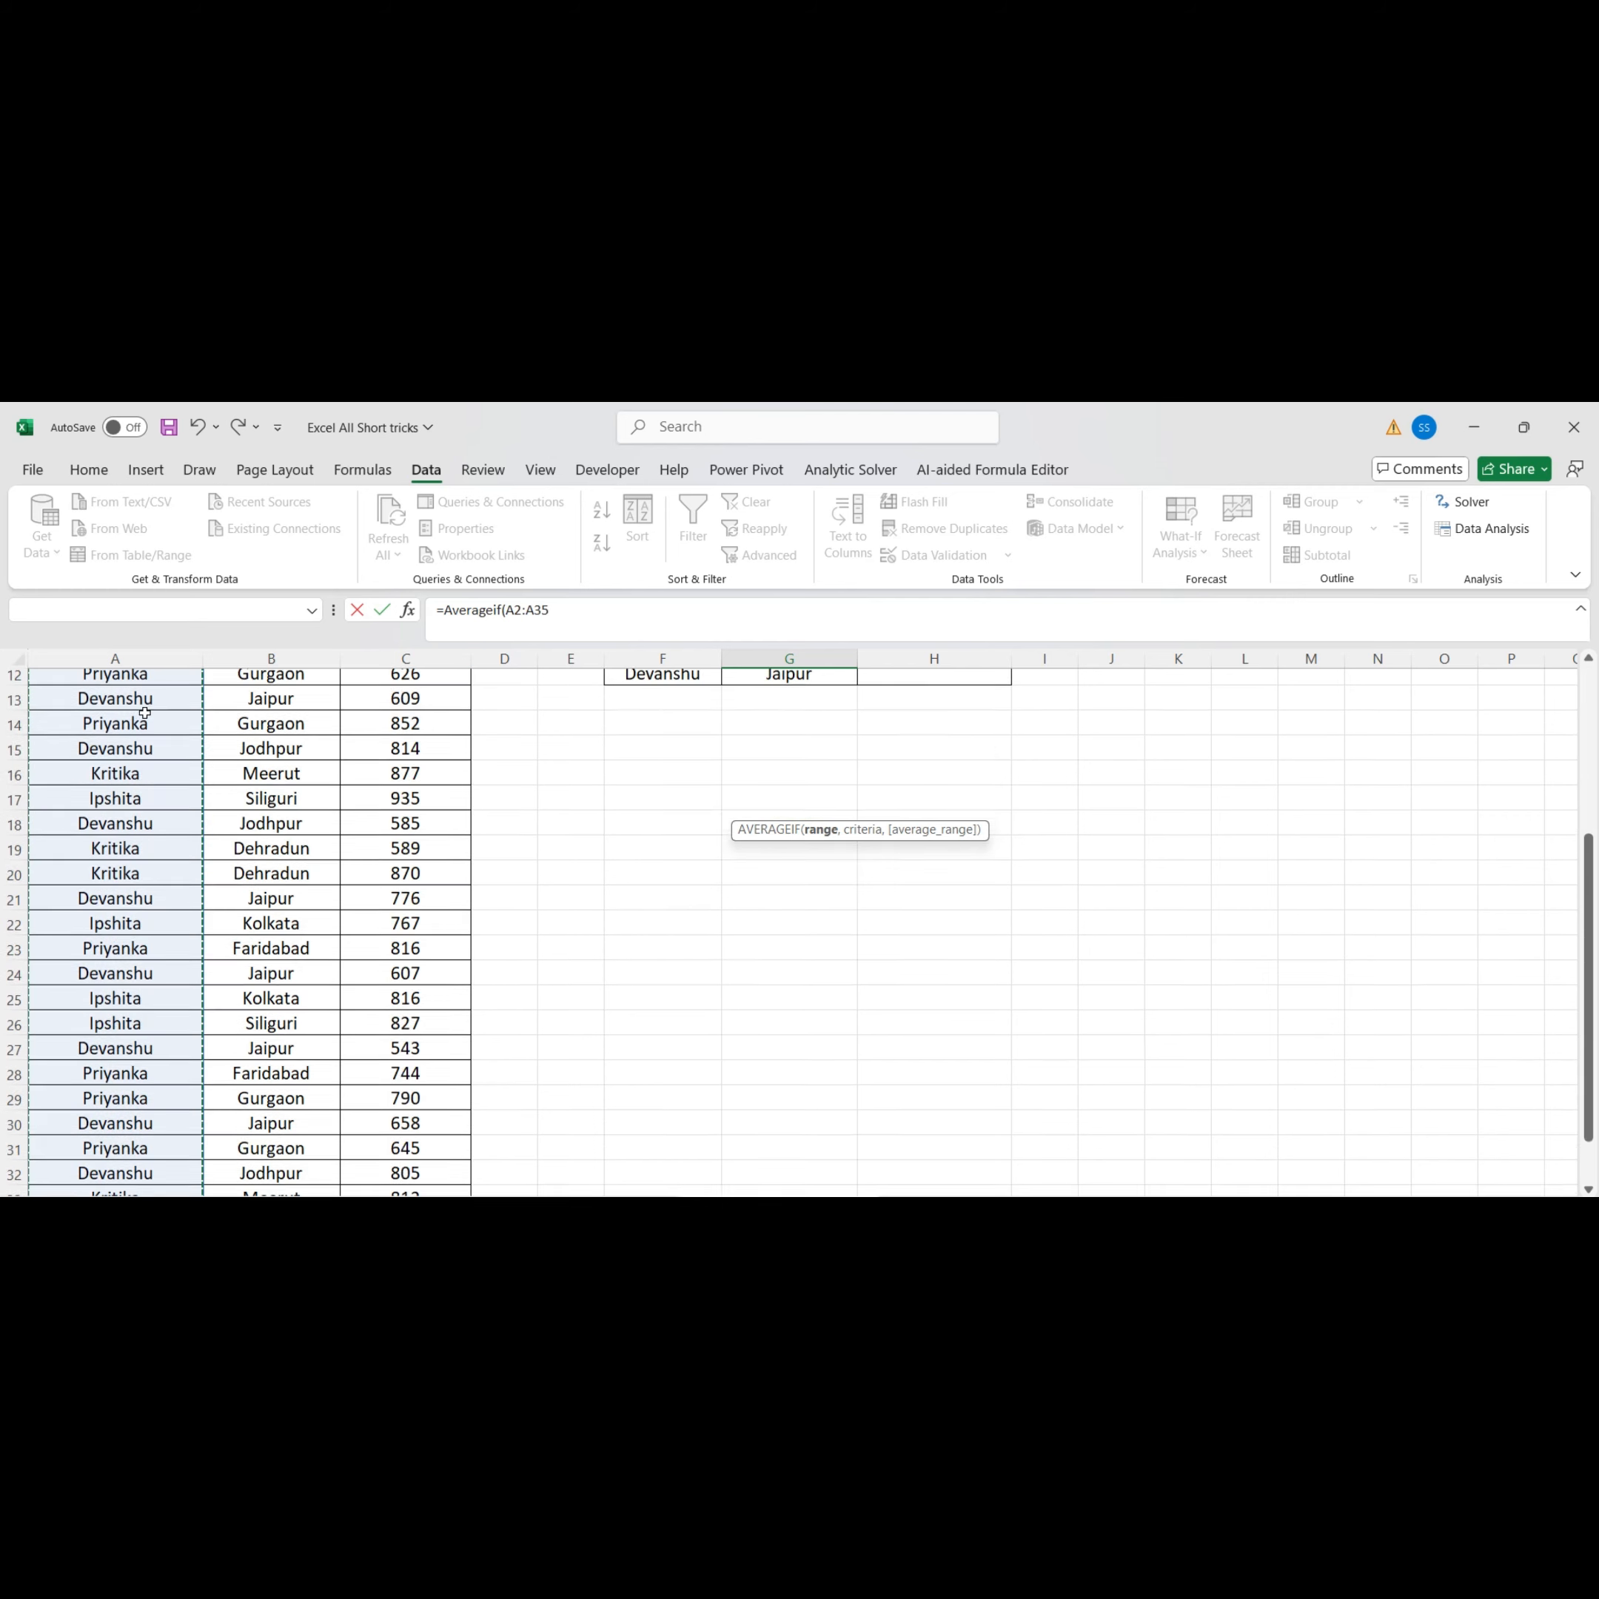
left_click(673, 621)
type(",")
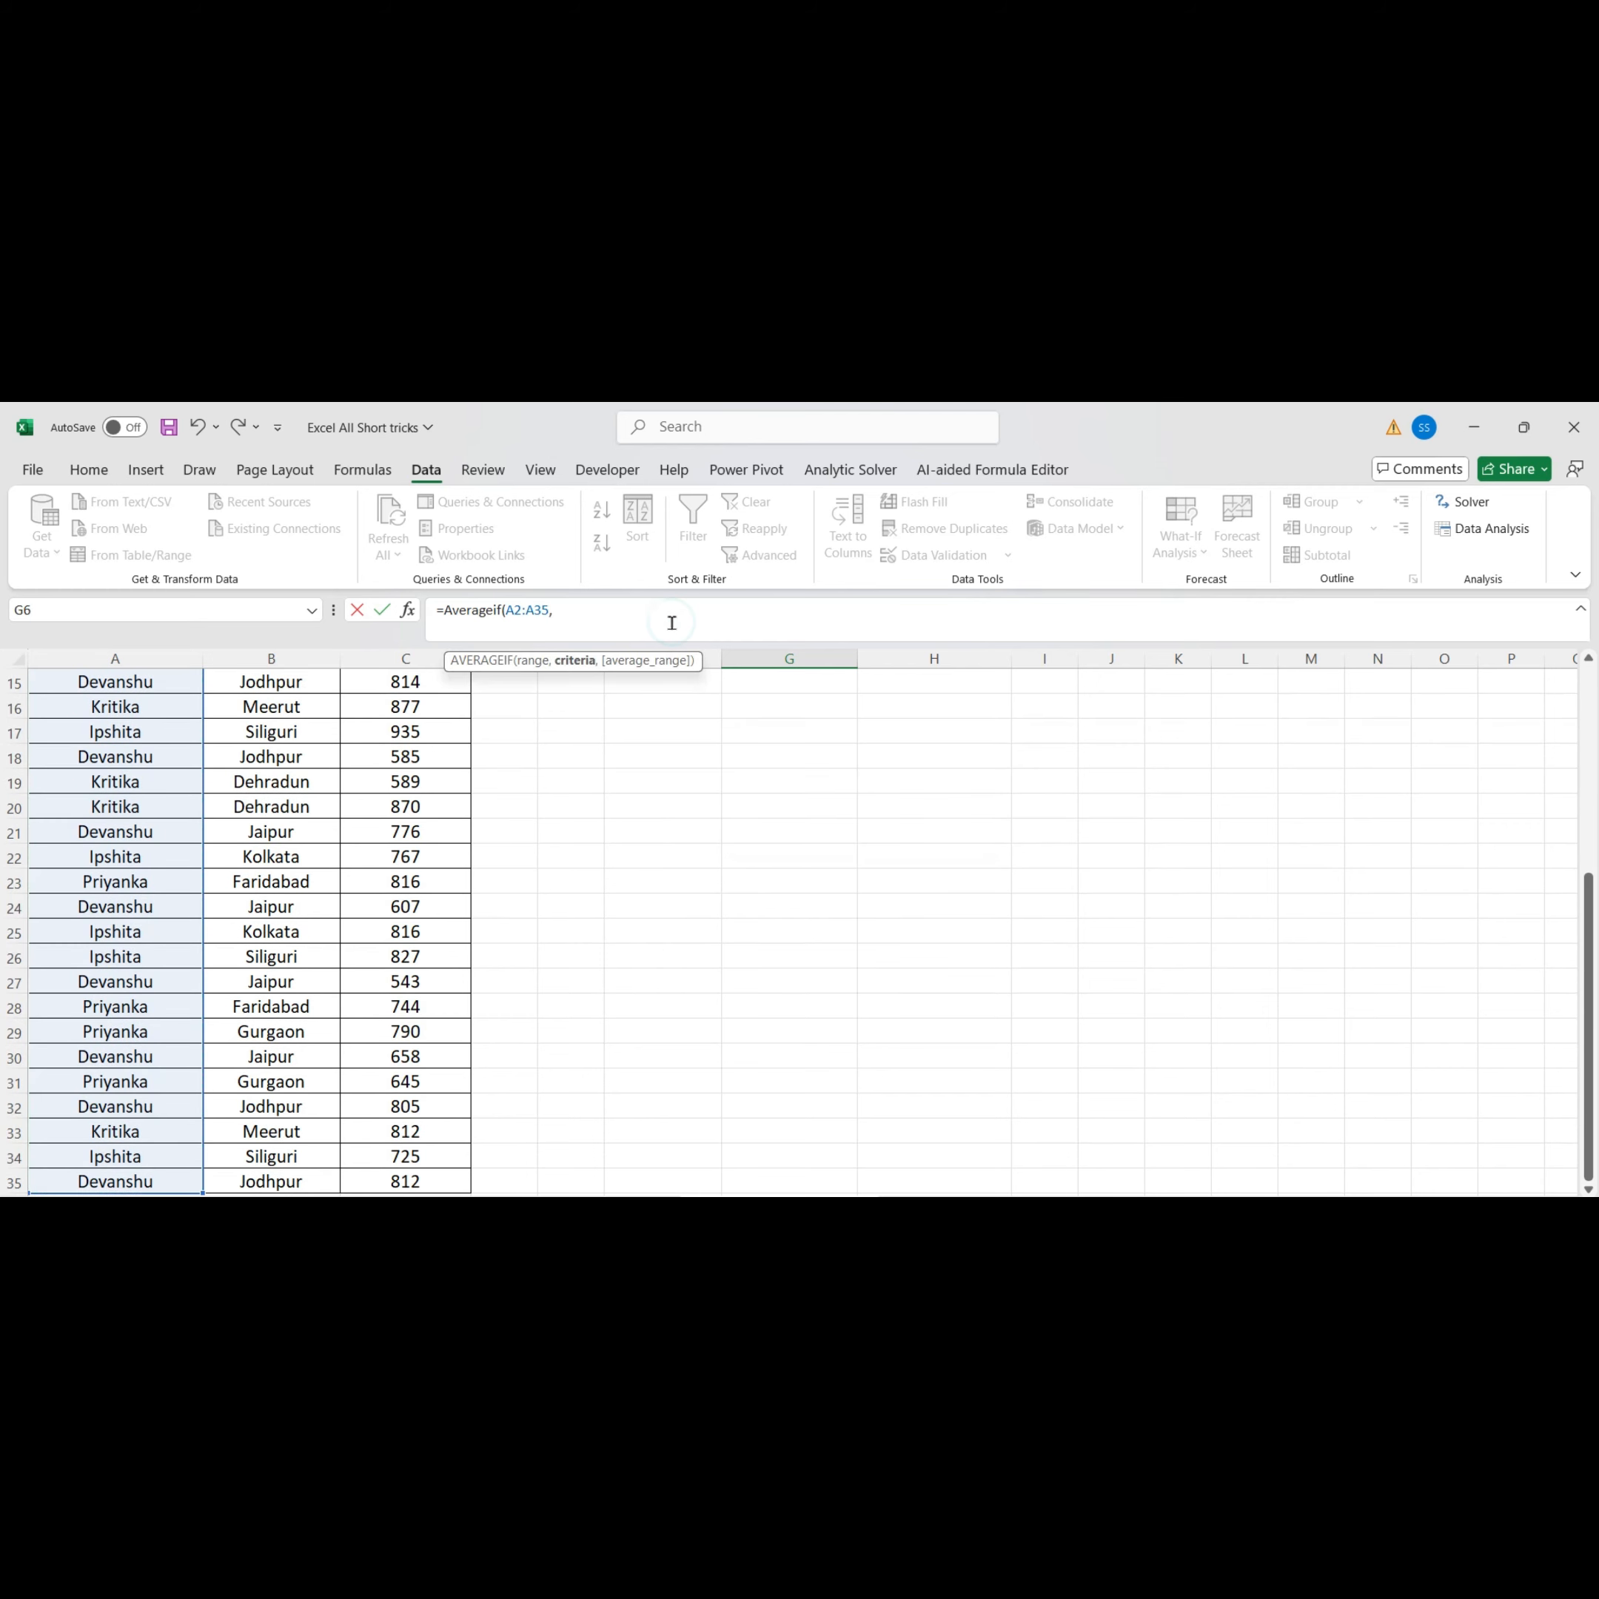
scroll(668, 748, "down", 2)
scroll(663, 746, "up", 7)
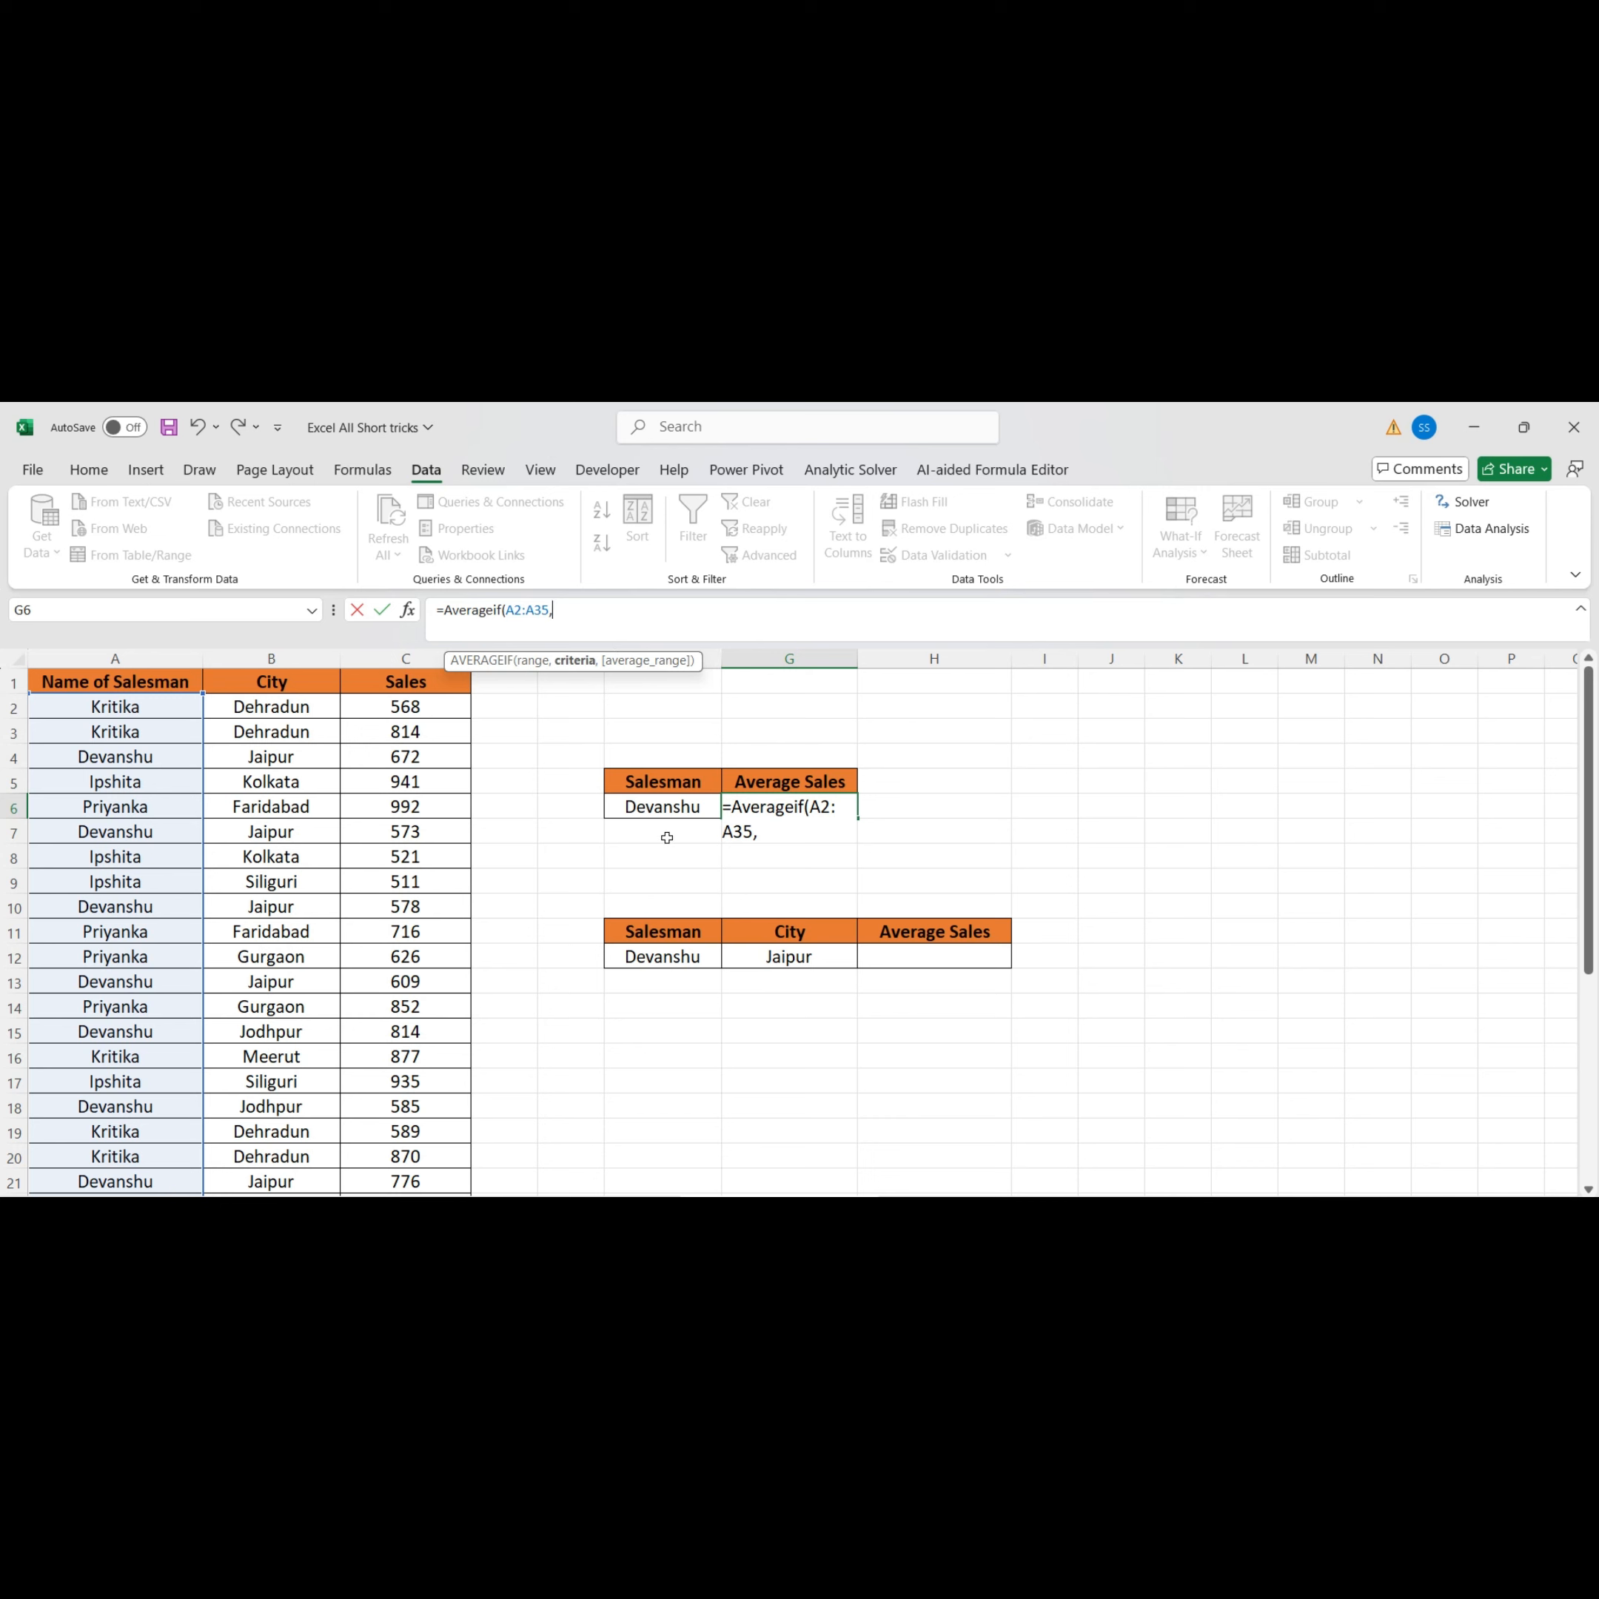
left_click(659, 808)
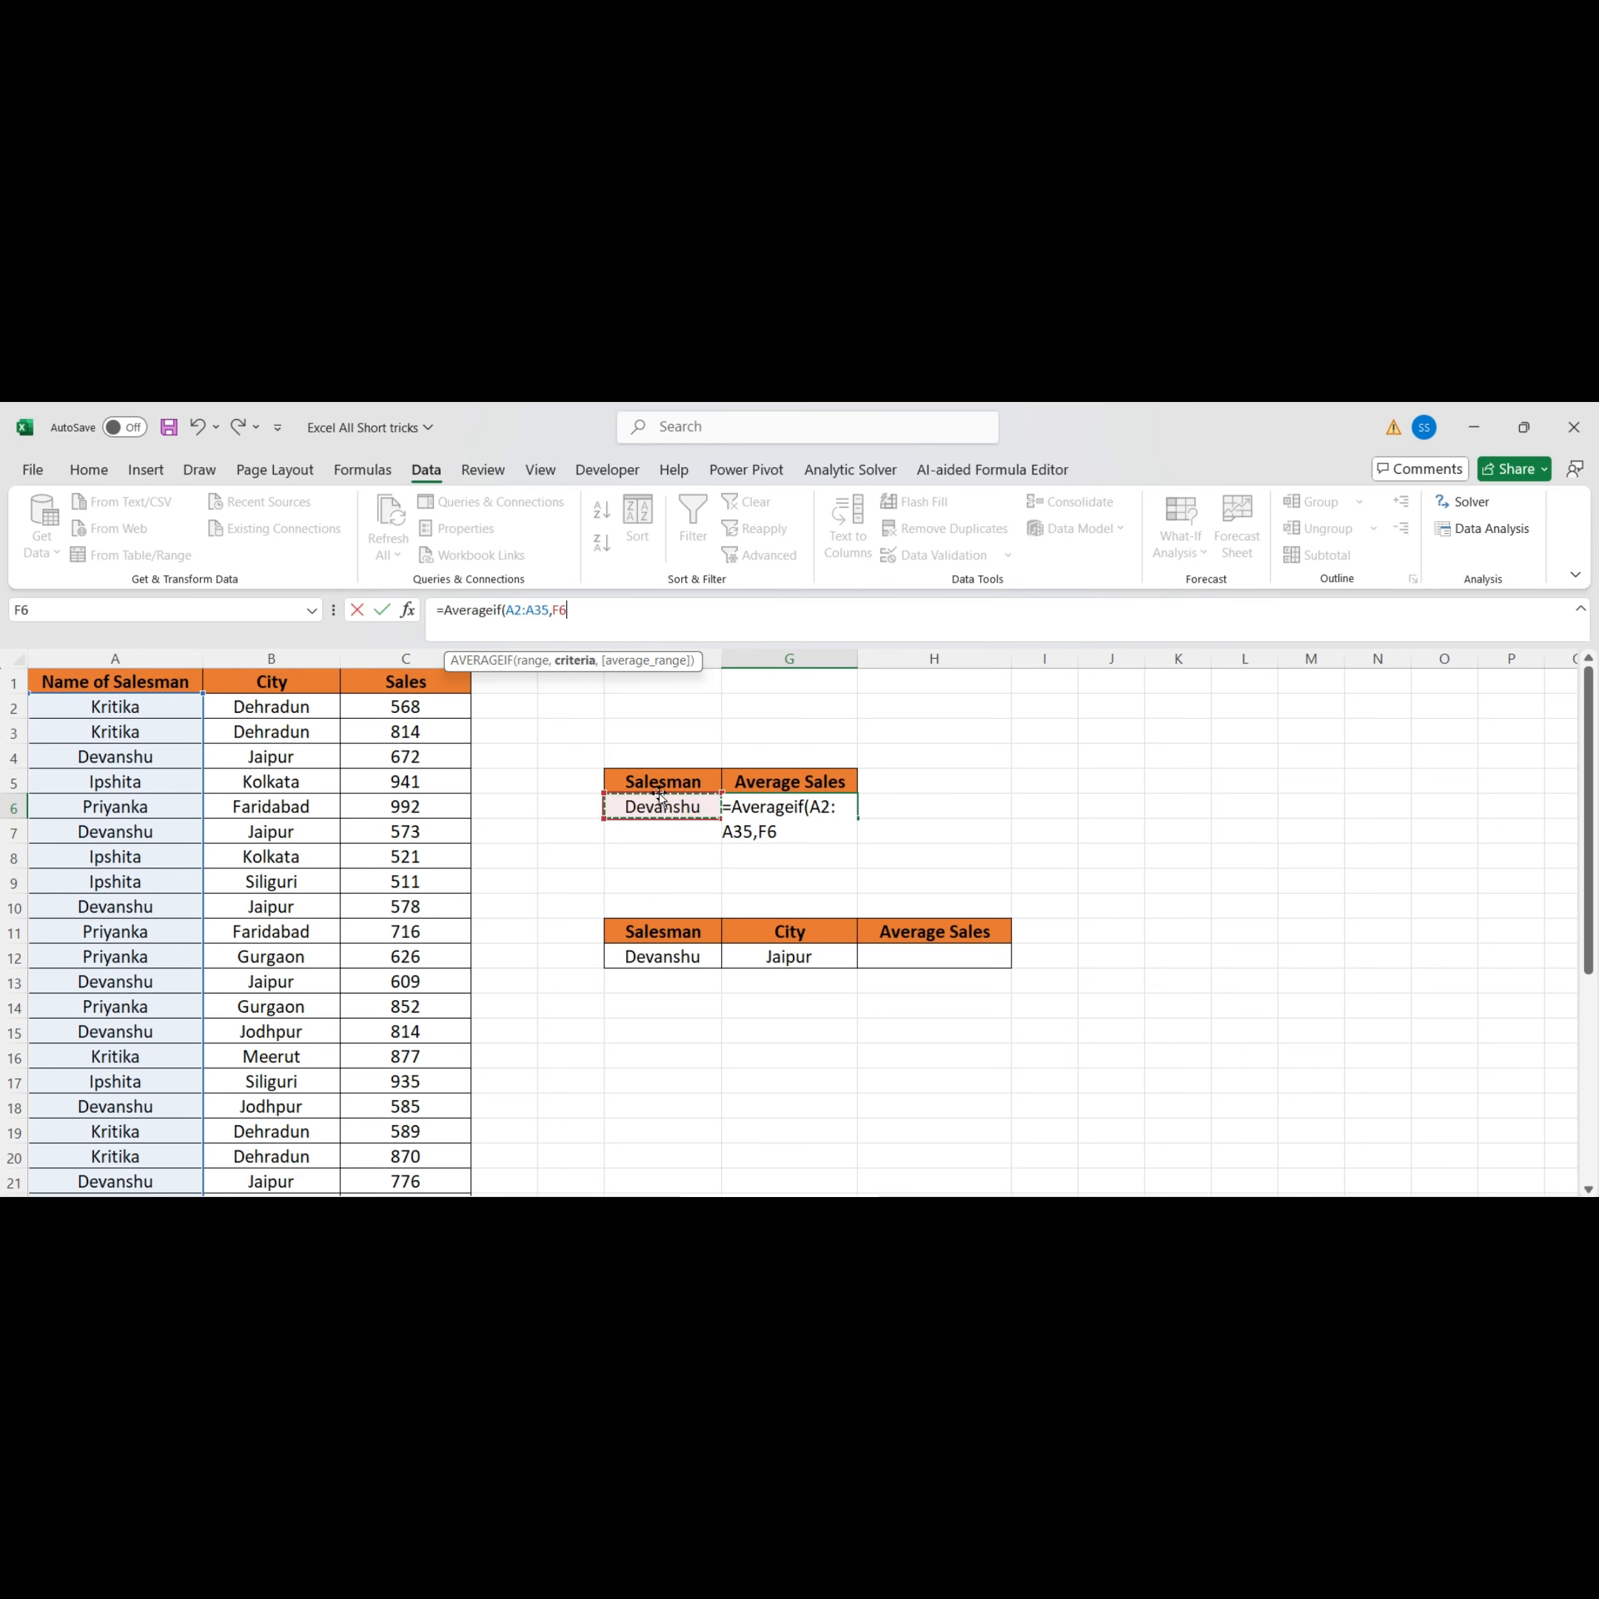
type(",")
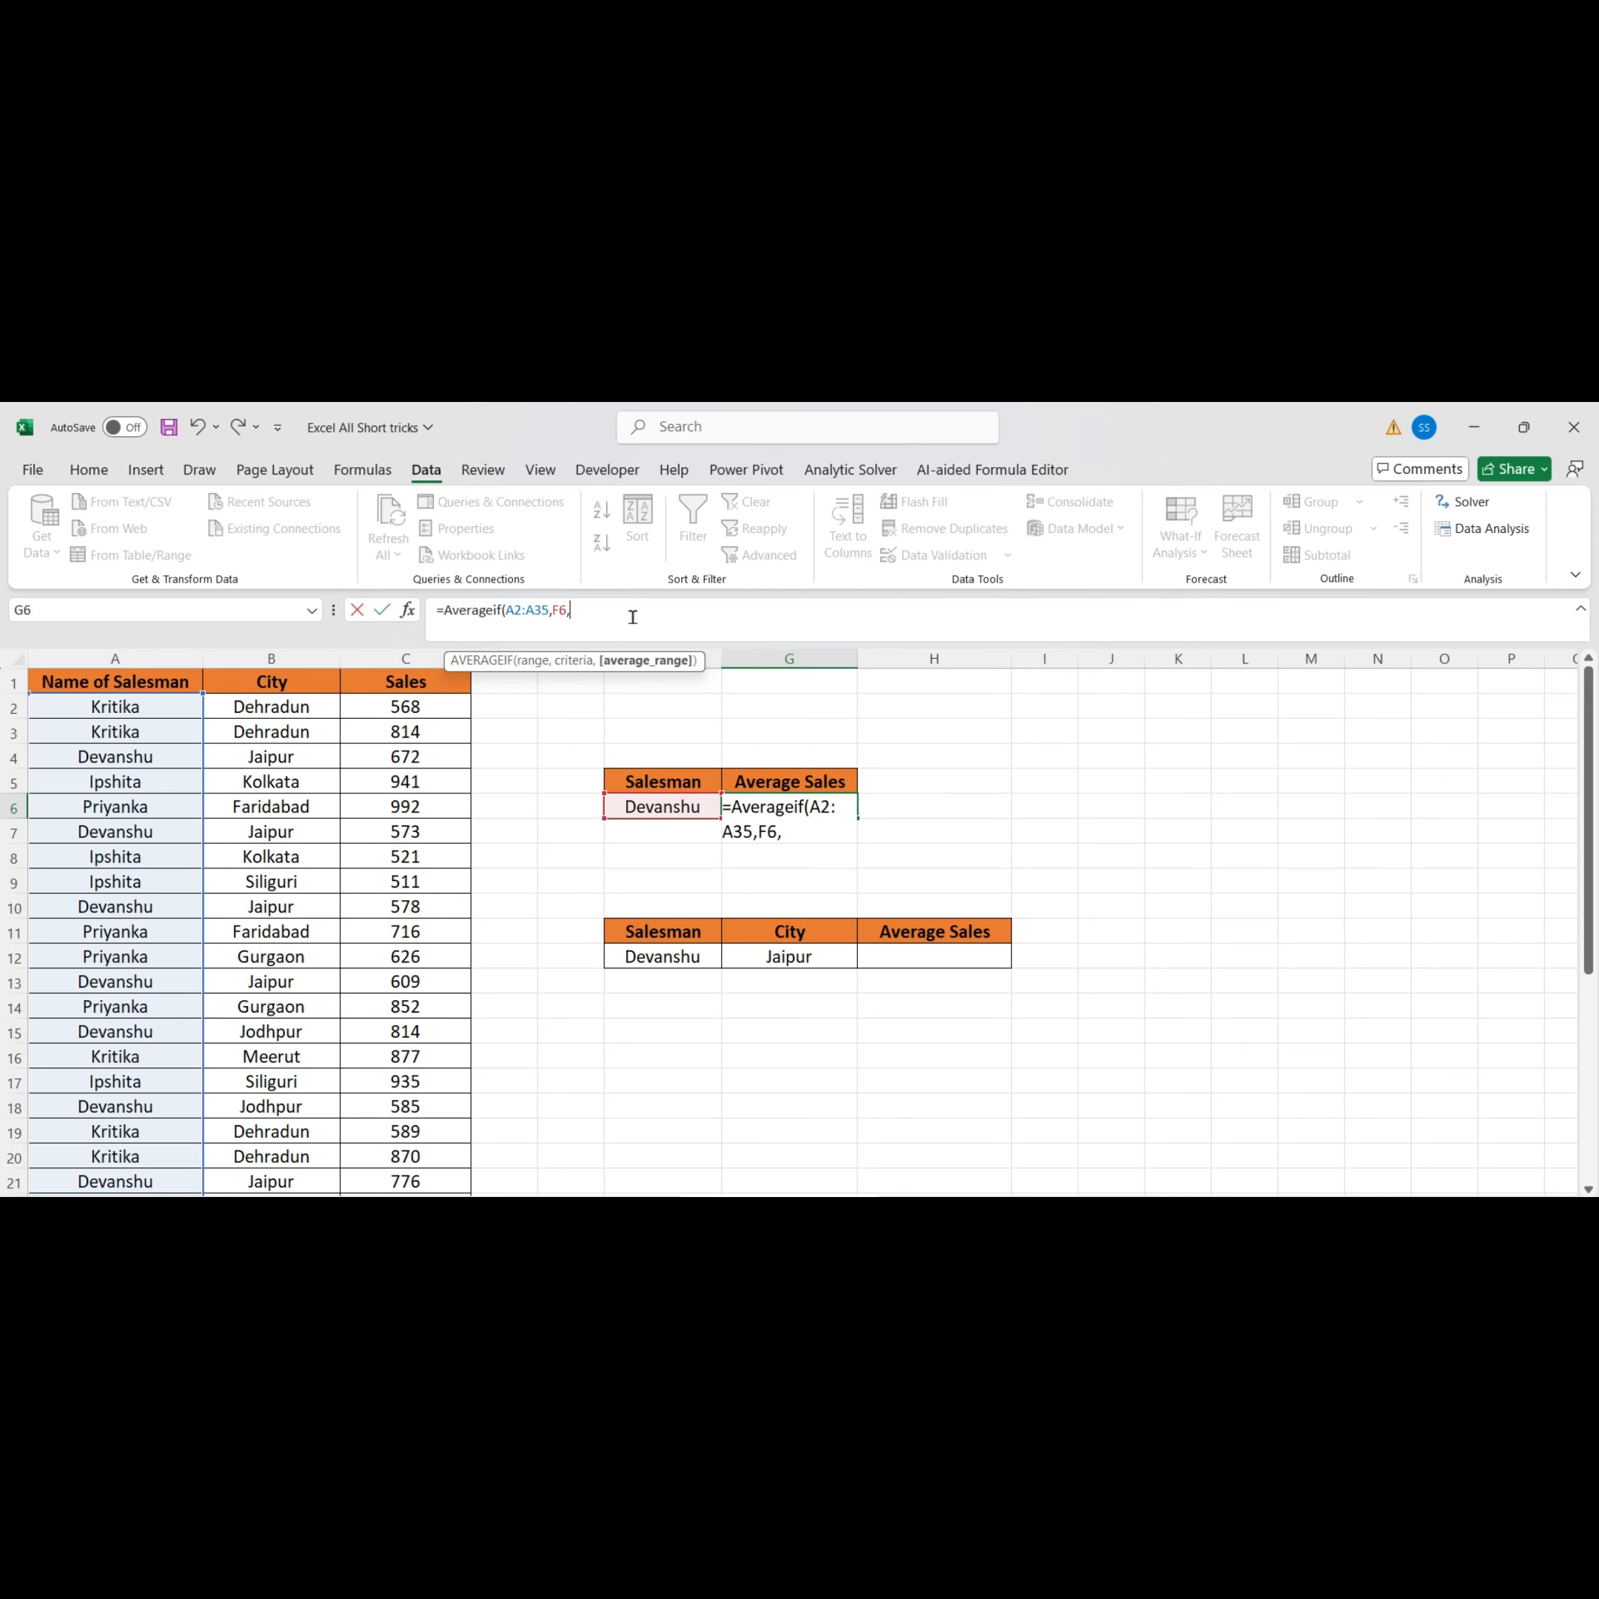
Set the average range to the sales values C2:C35 and commit the formula
left_click(442, 708)
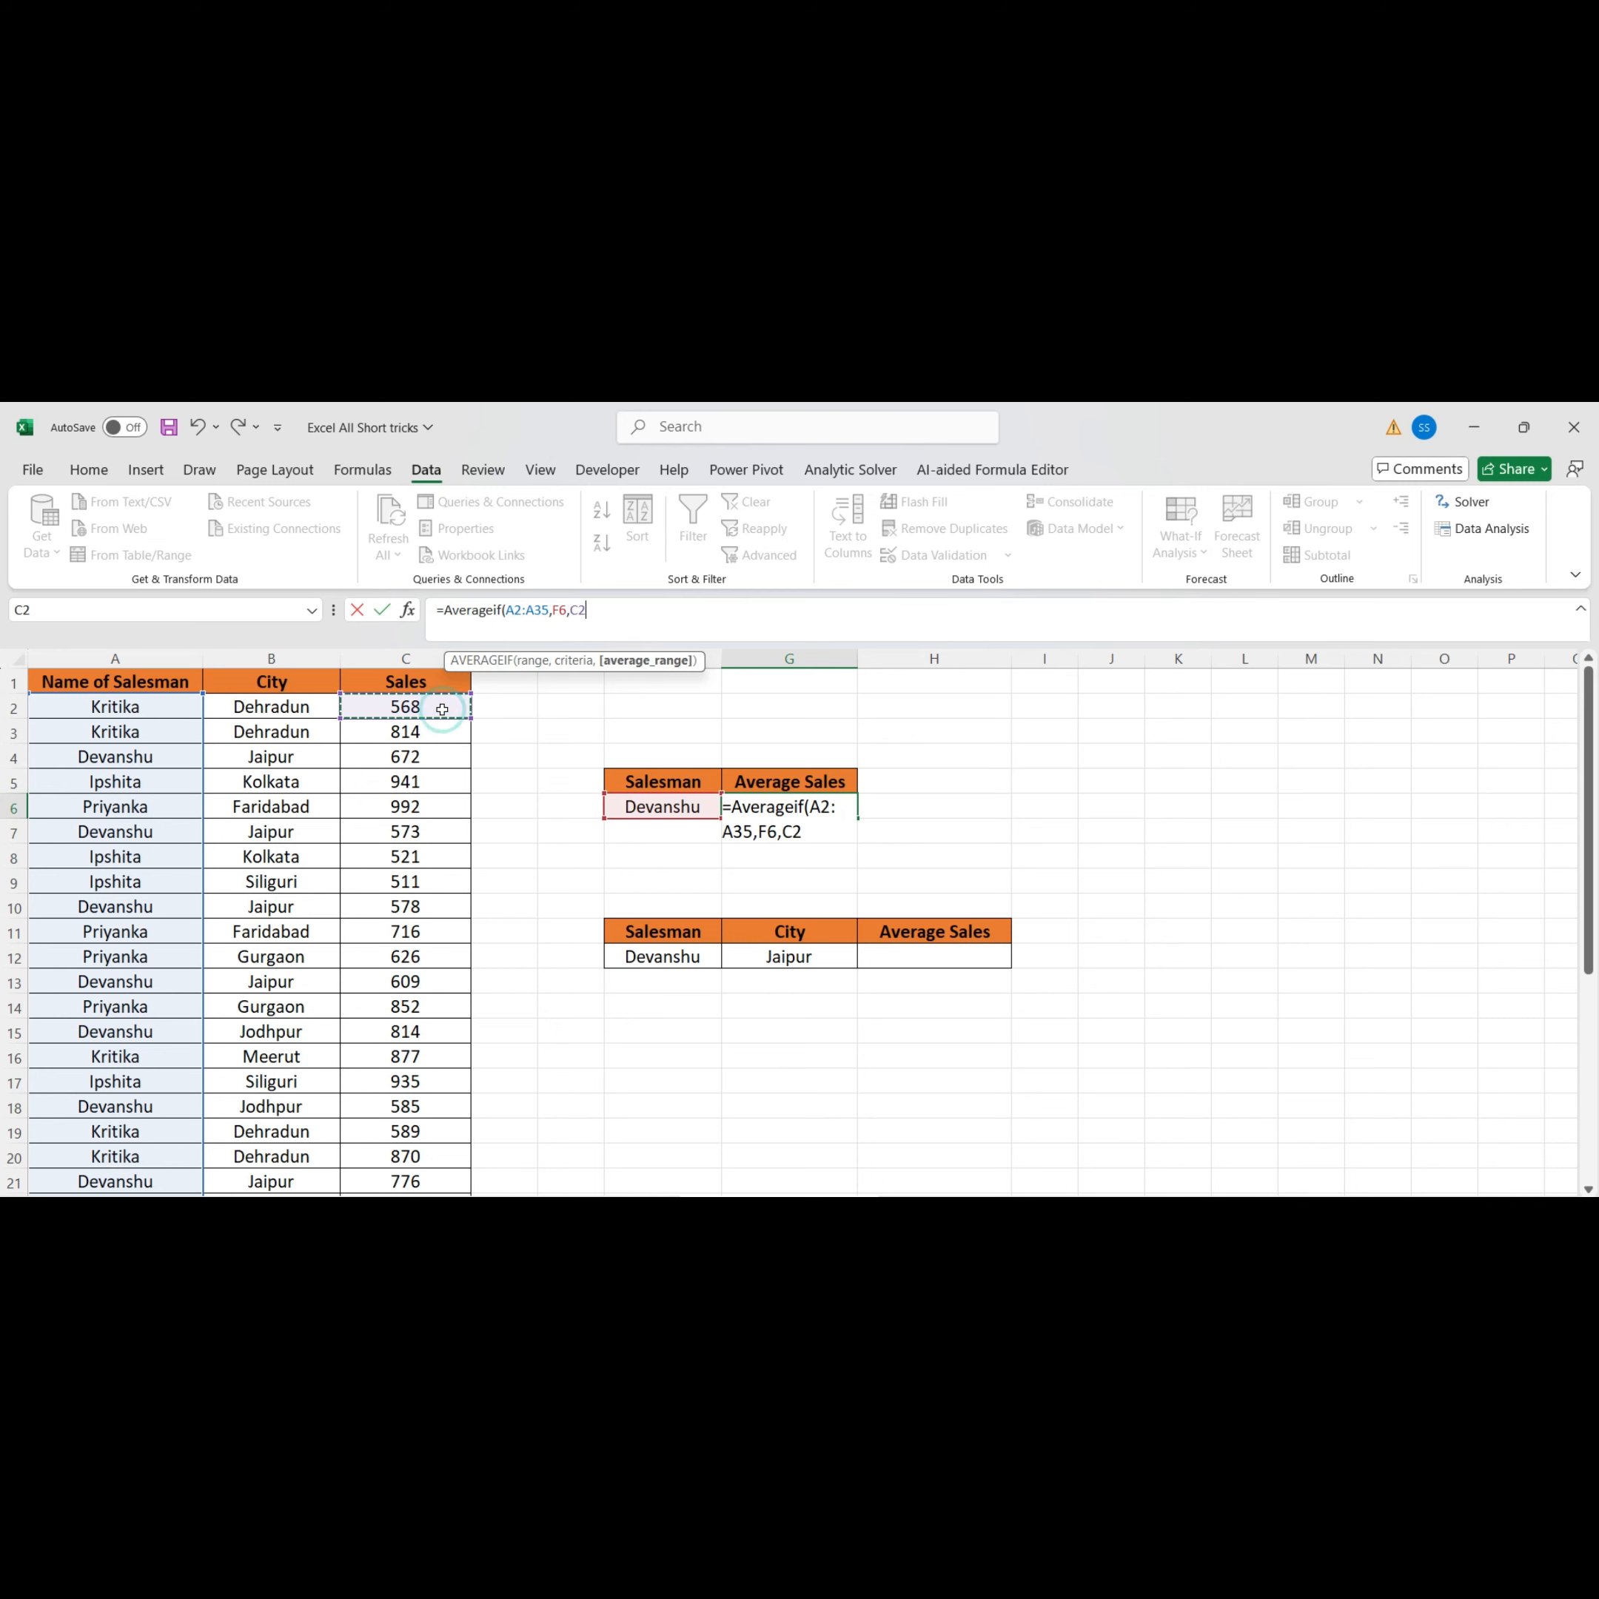
key("ctrl+shift+Down")
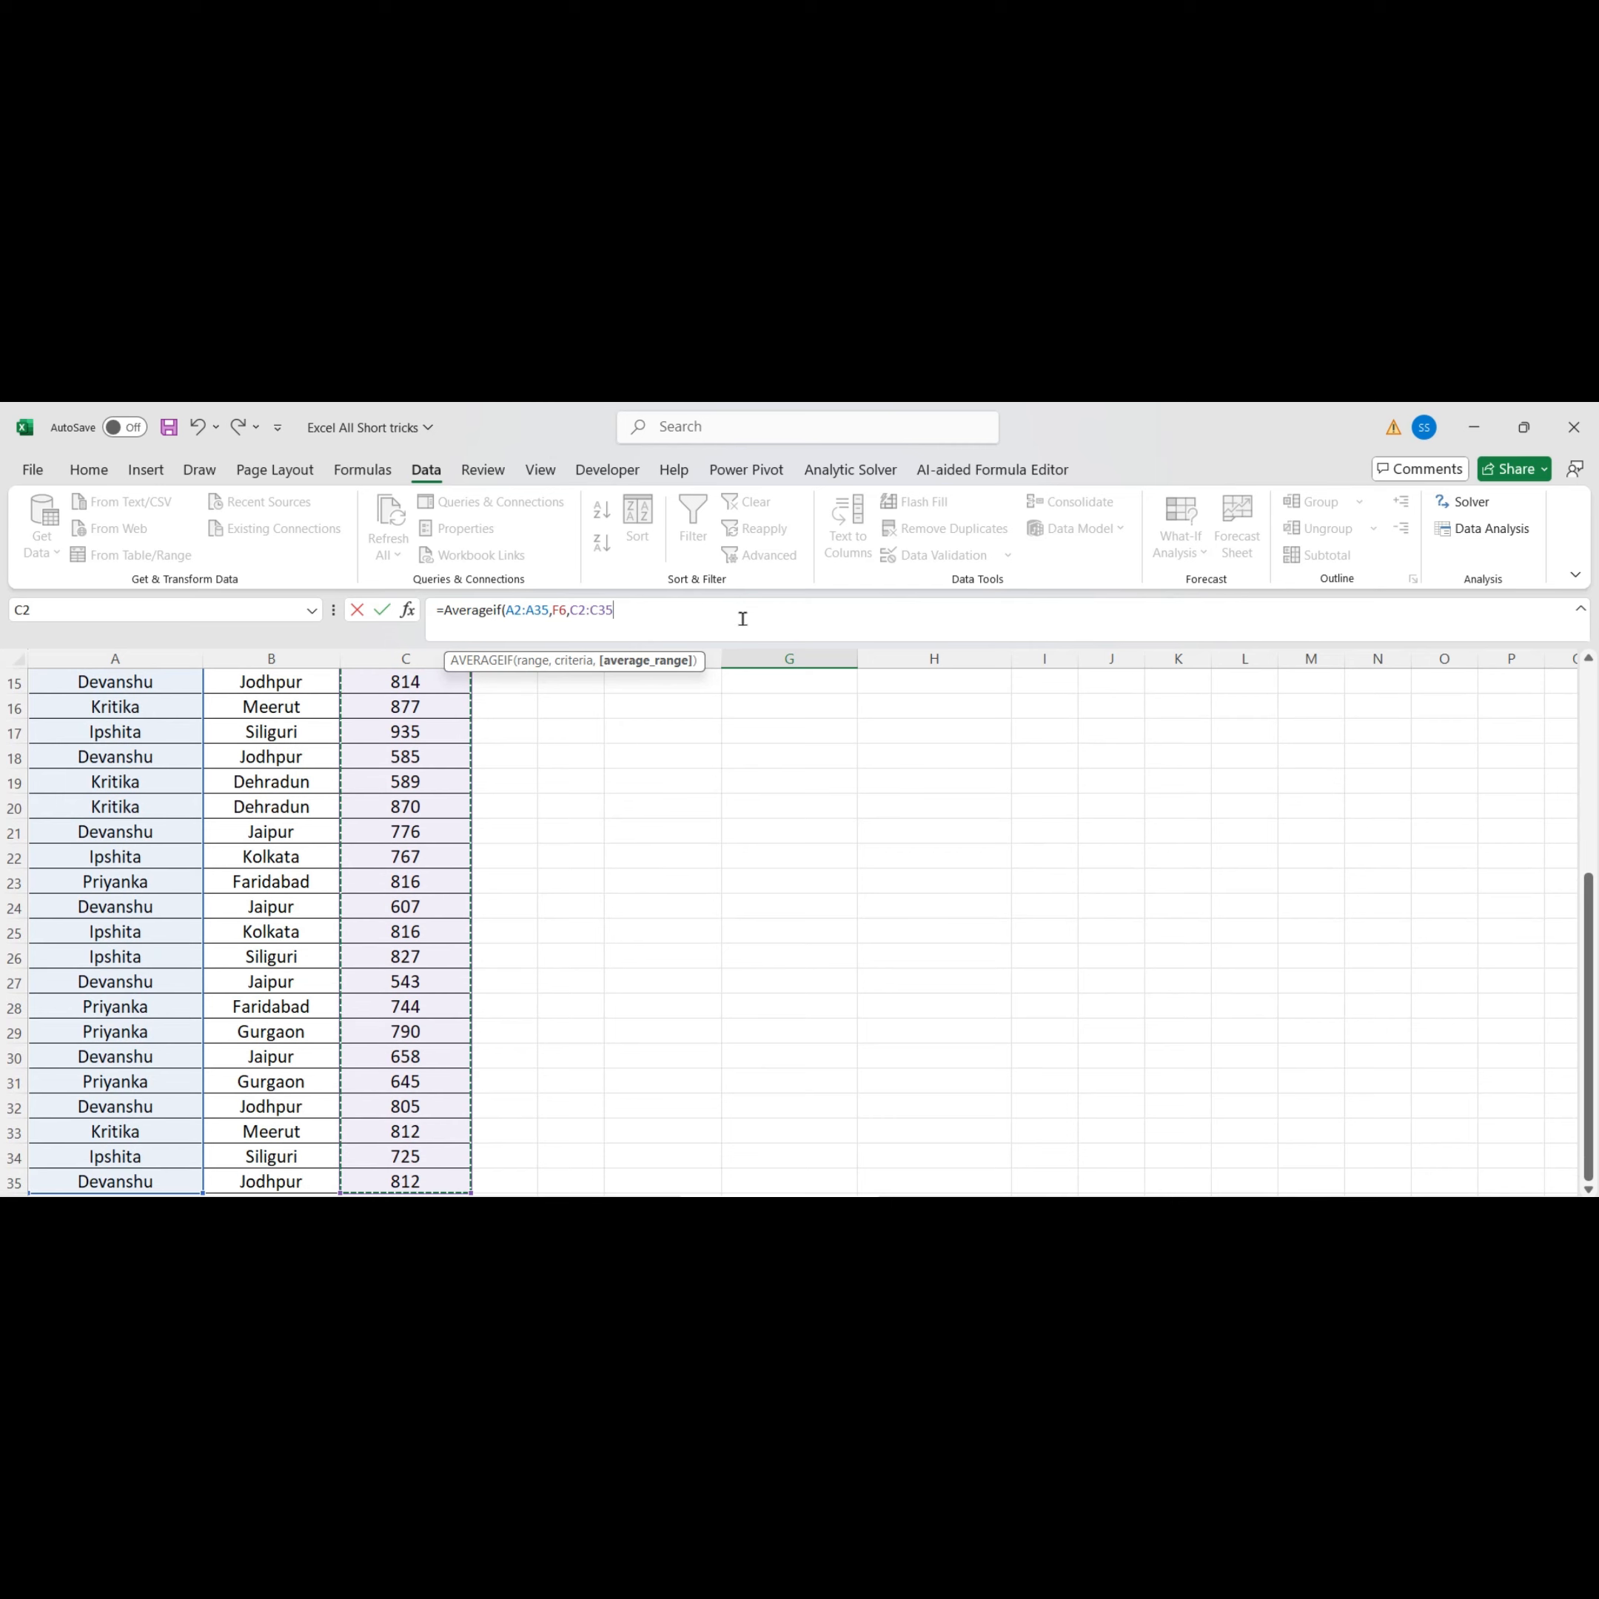
left_click(742, 619)
key("Return")
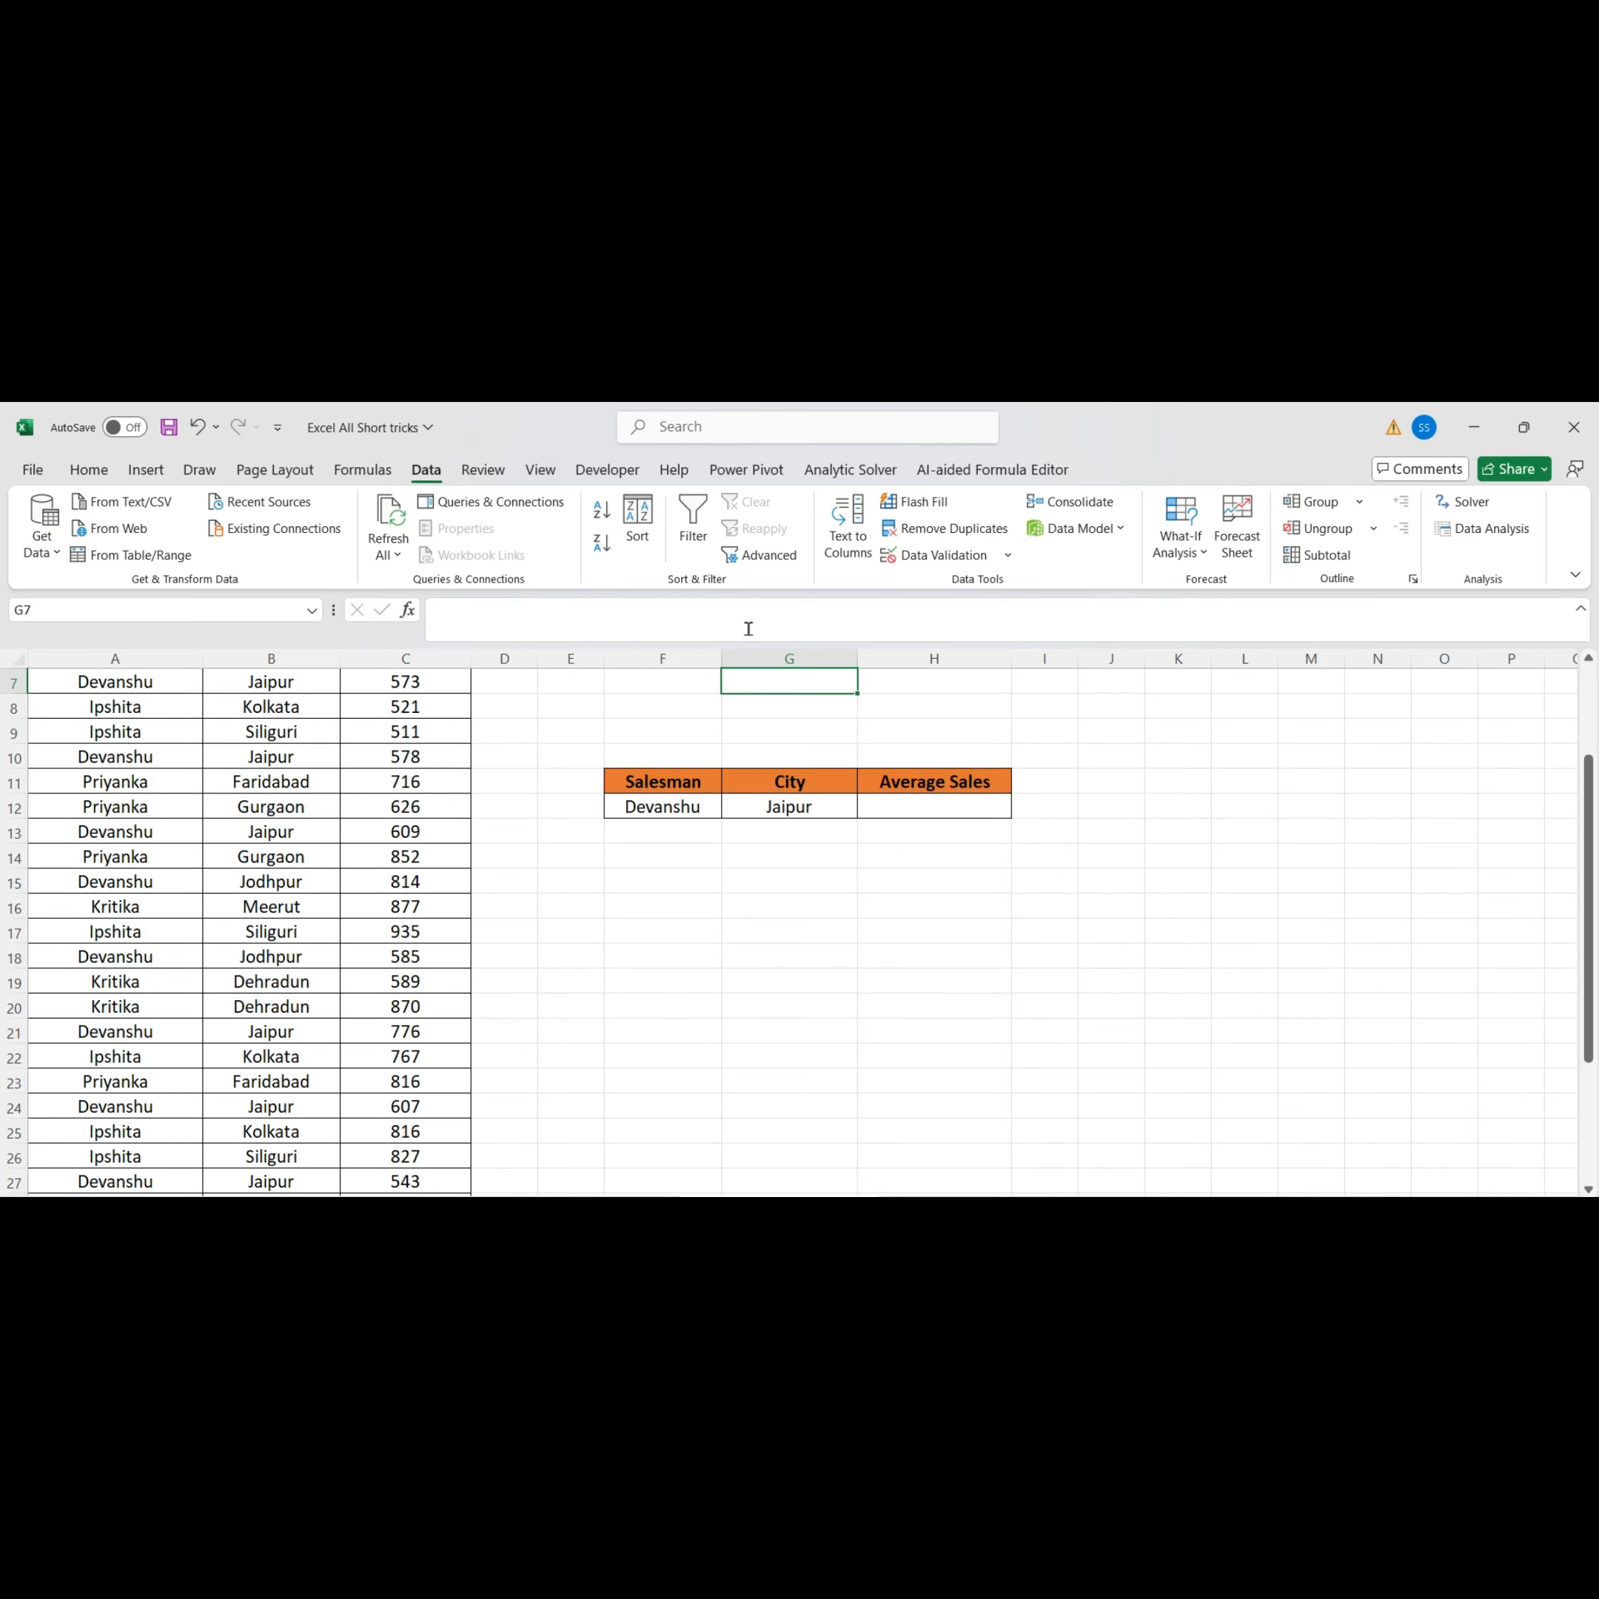
Switch the salesman in F6 through Kritika, Ipshita and Priyanka from its dropdown, ending on Kritika
left_click(712, 807)
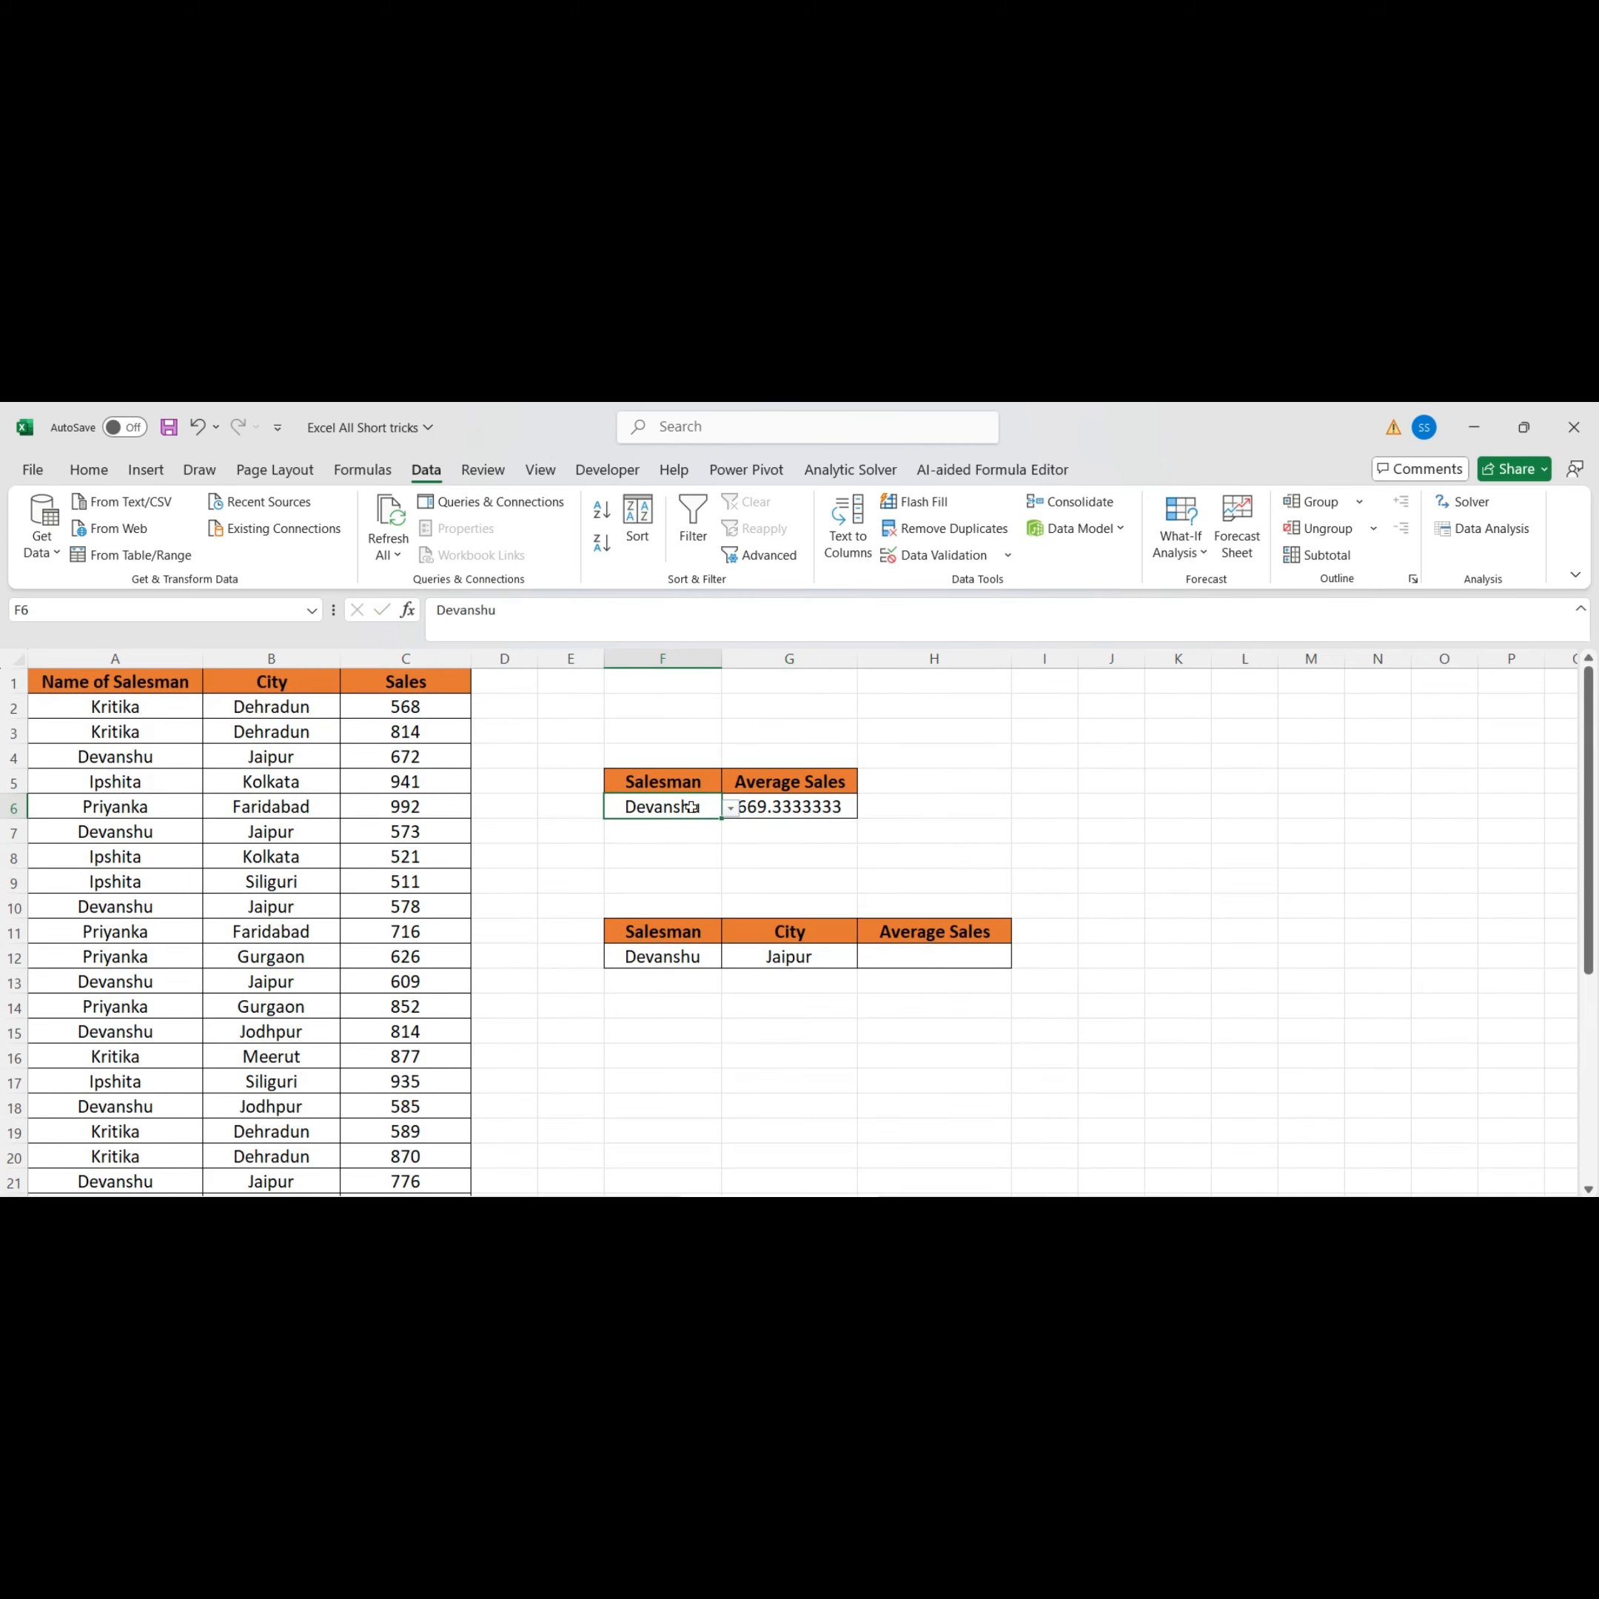
left_click(729, 810)
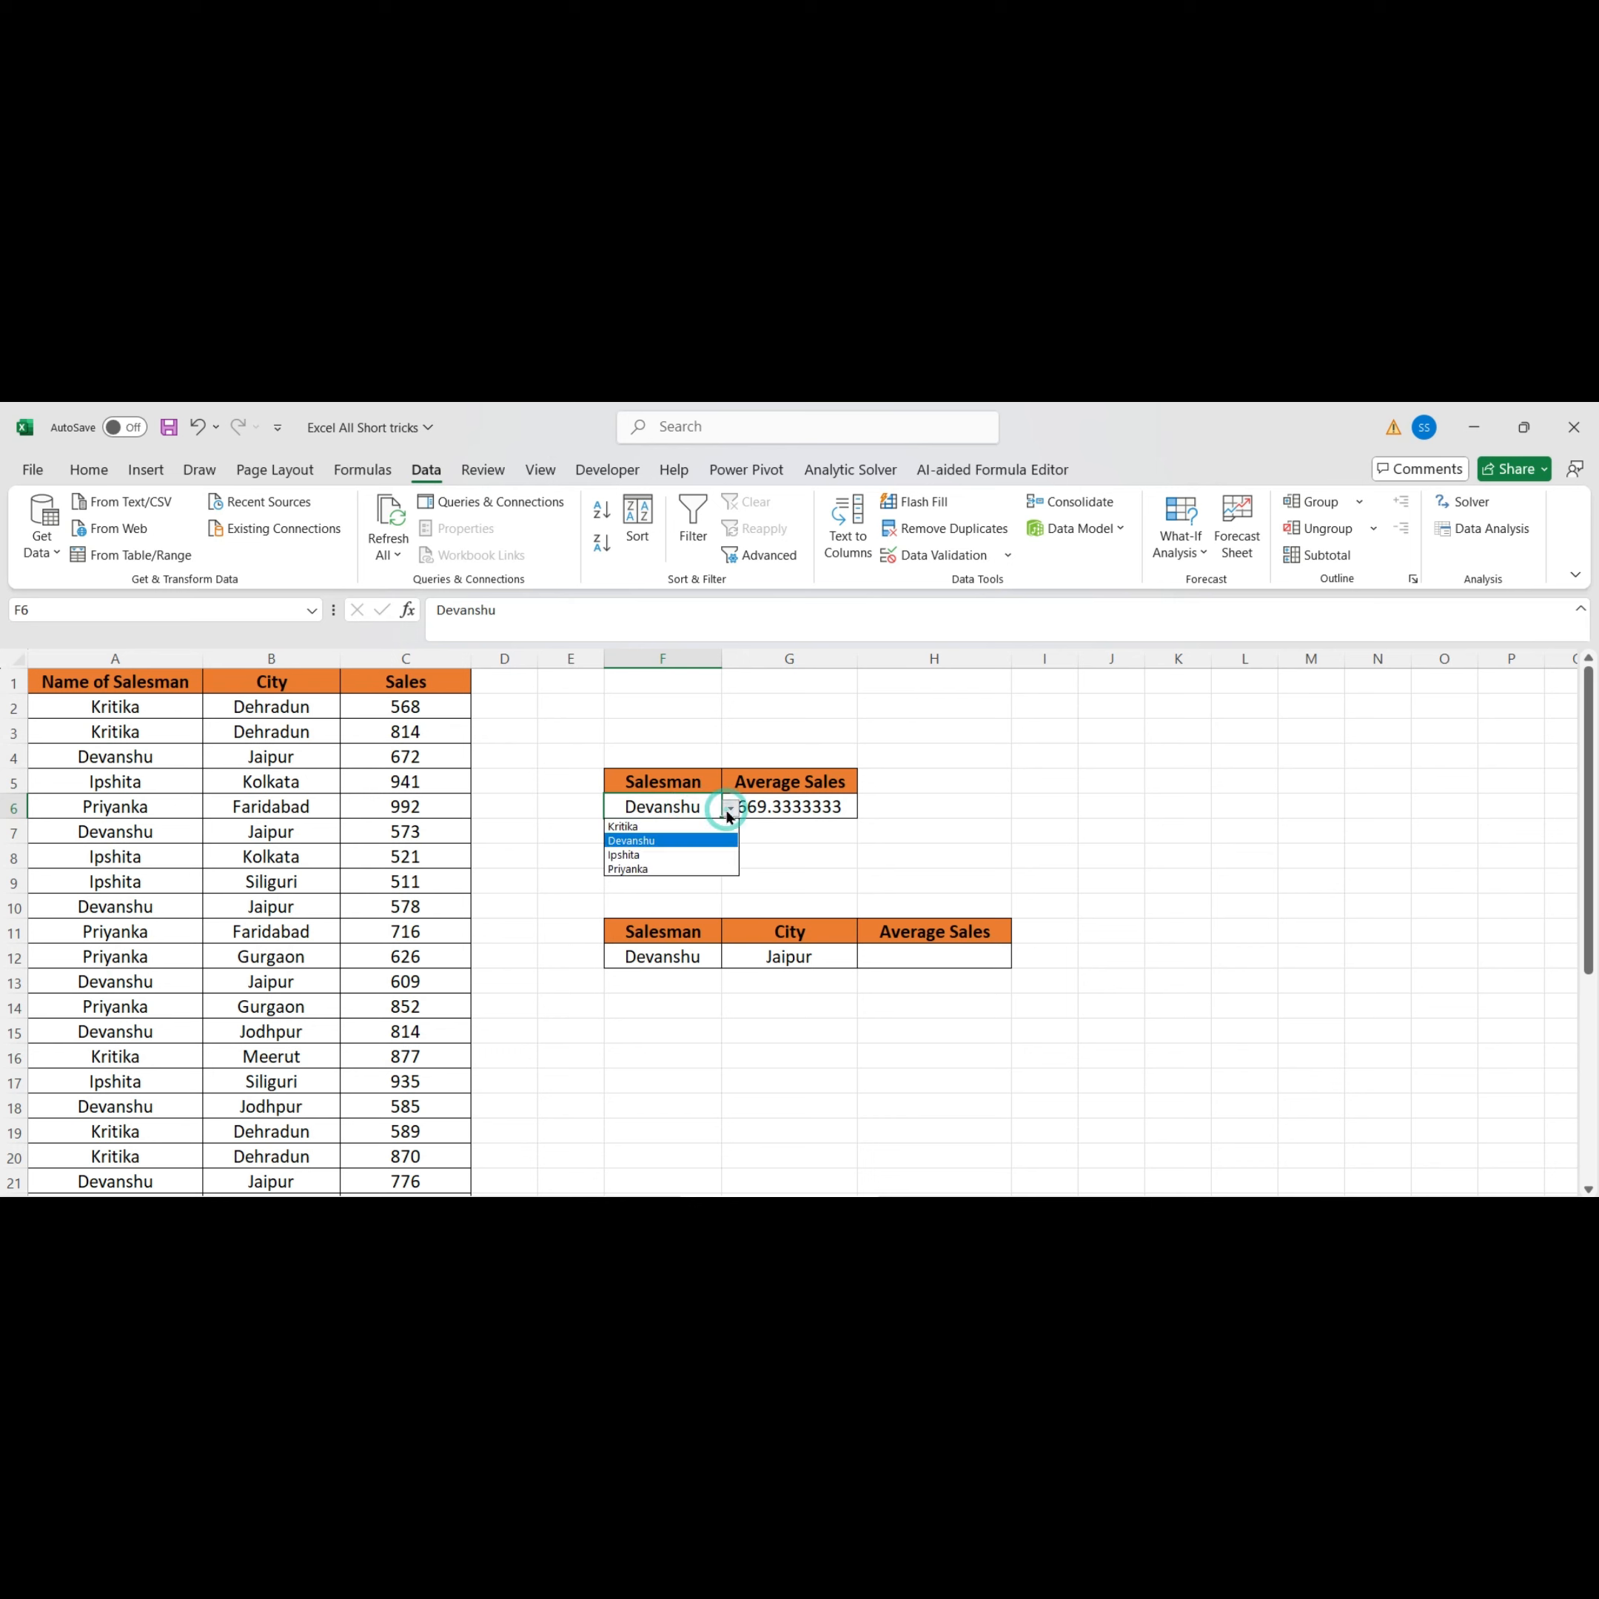
left_click(653, 831)
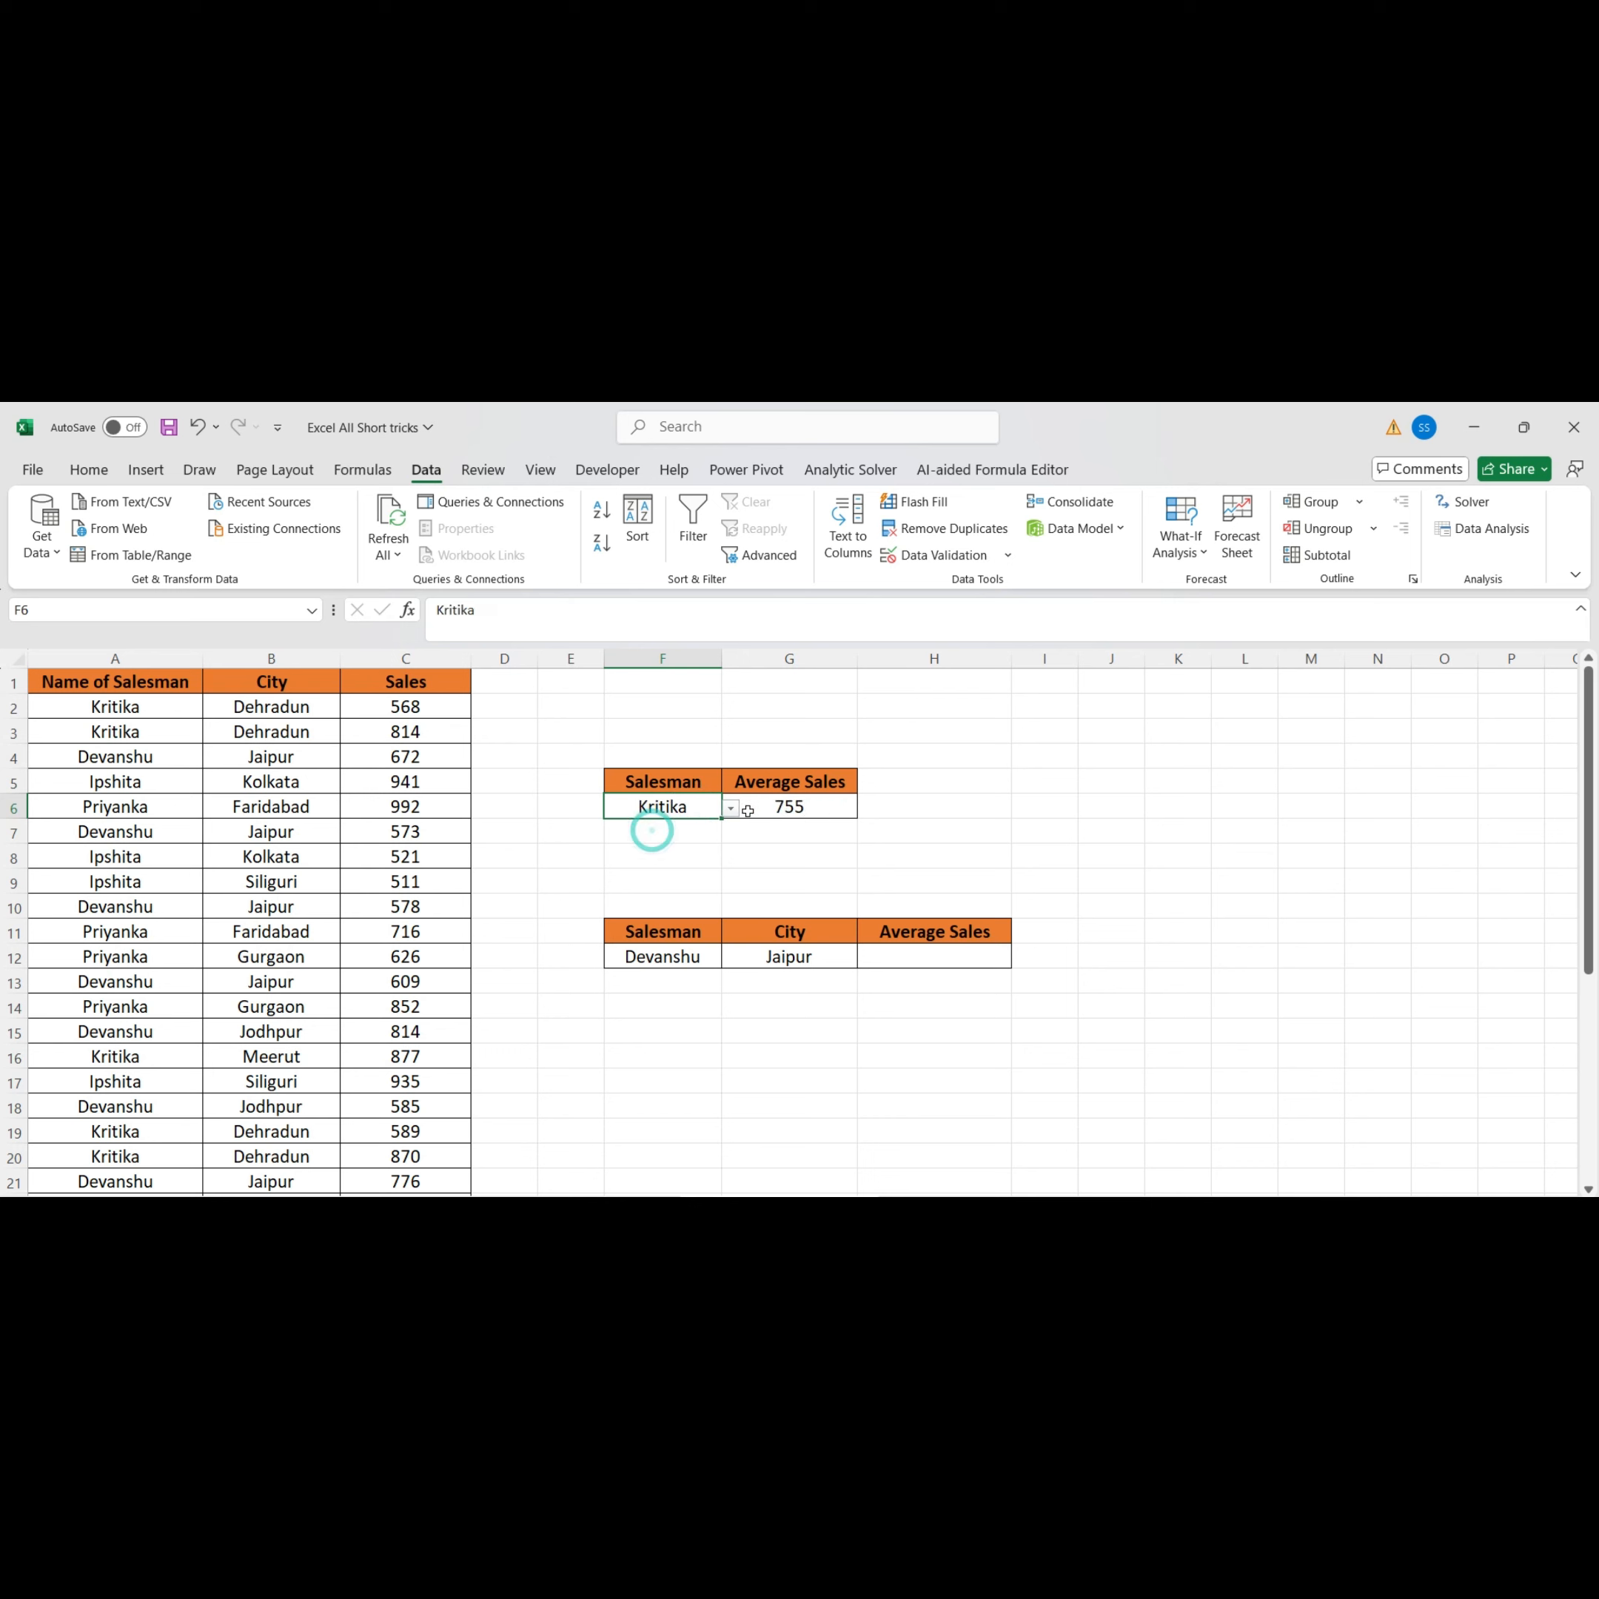
left_click(737, 812)
left_click(642, 857)
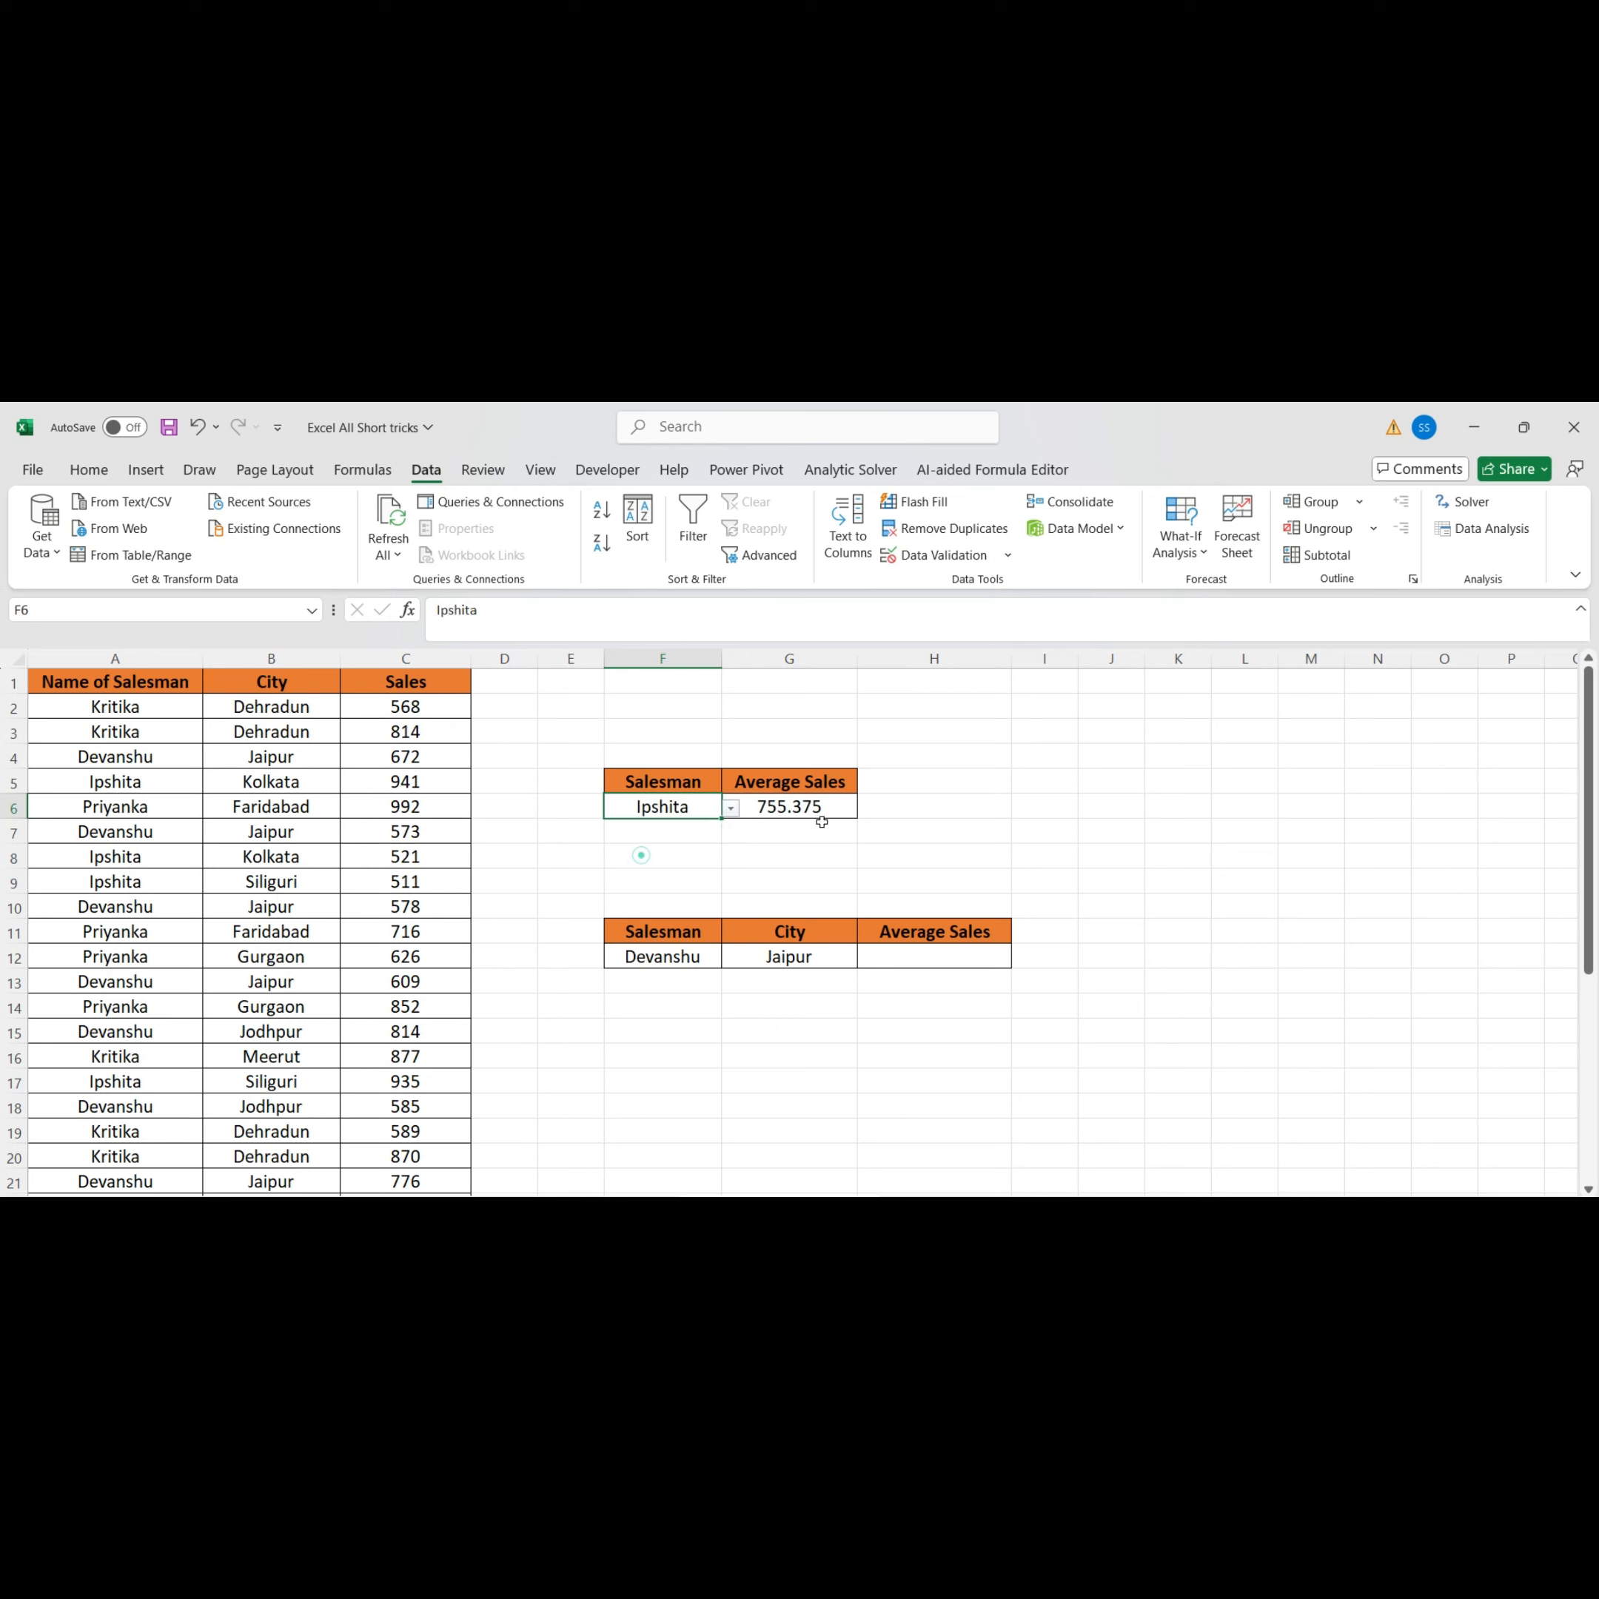
left_click(731, 809)
left_click(676, 873)
left_click(731, 808)
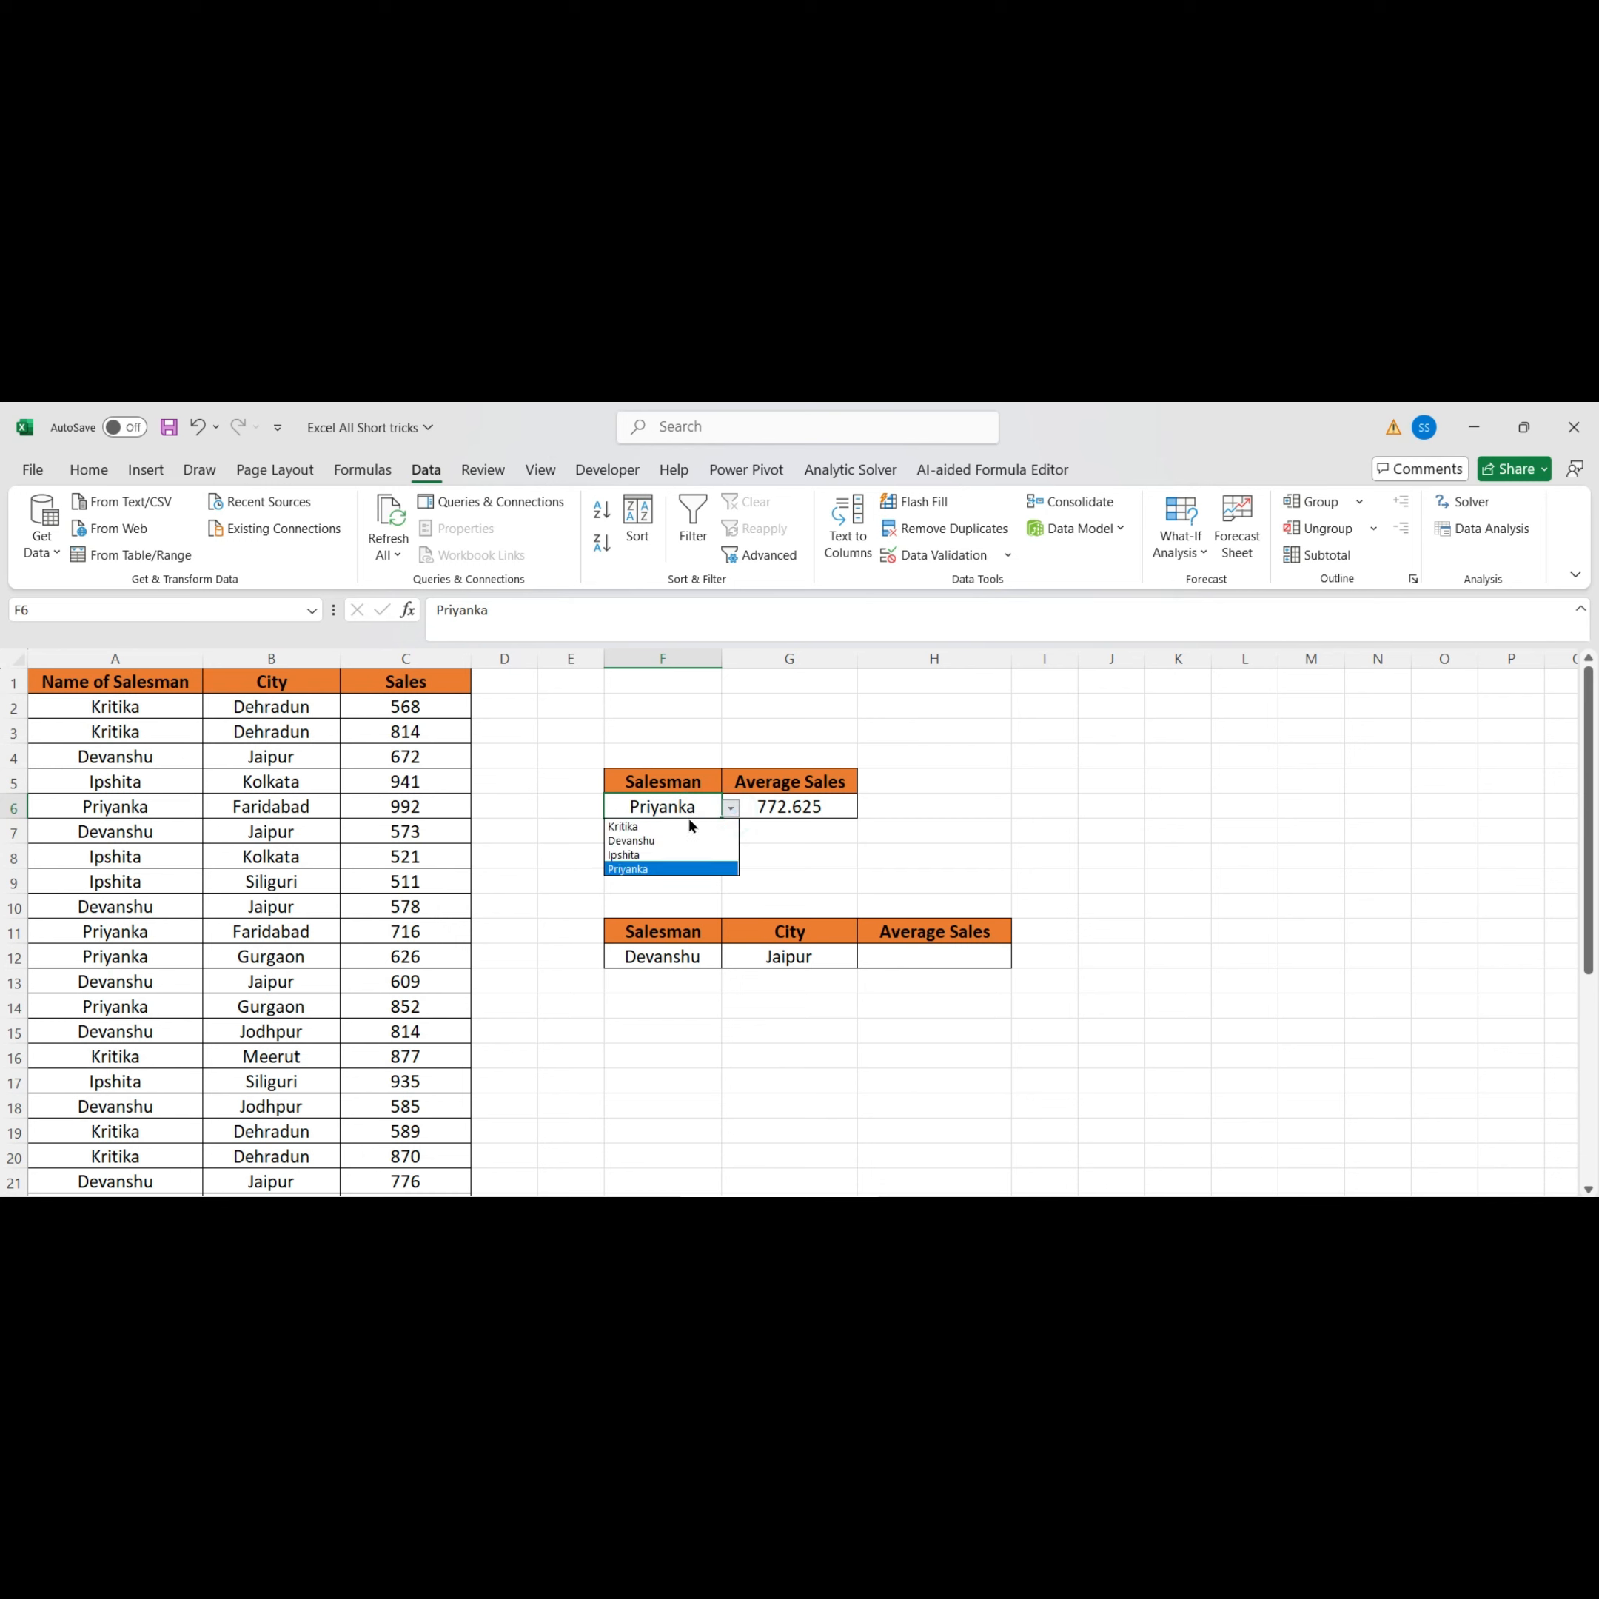
left_click(691, 827)
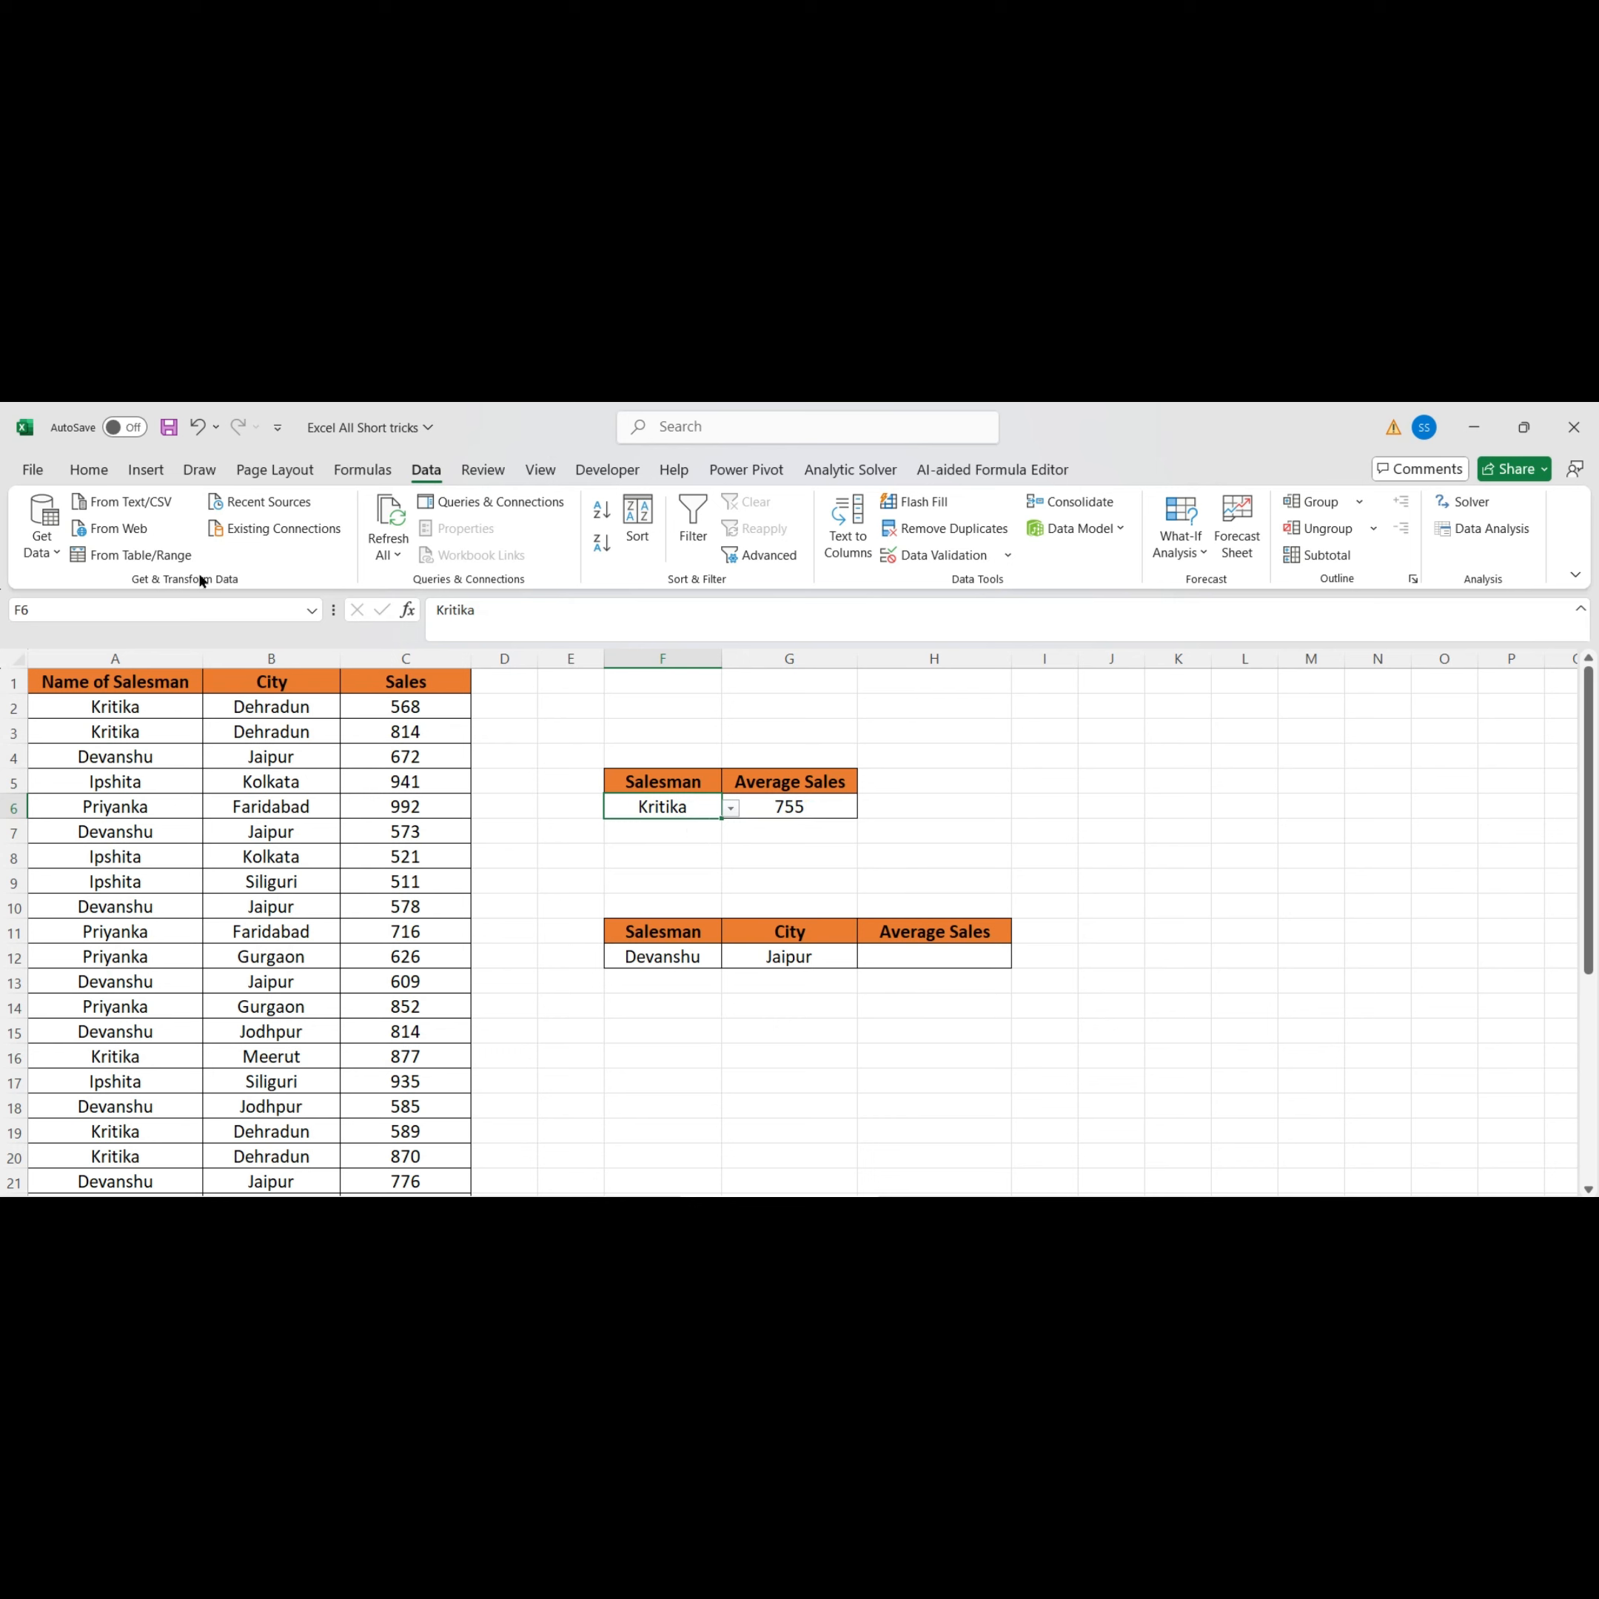
Examine the salesman and city entries in the second summary table
left_click(91, 470)
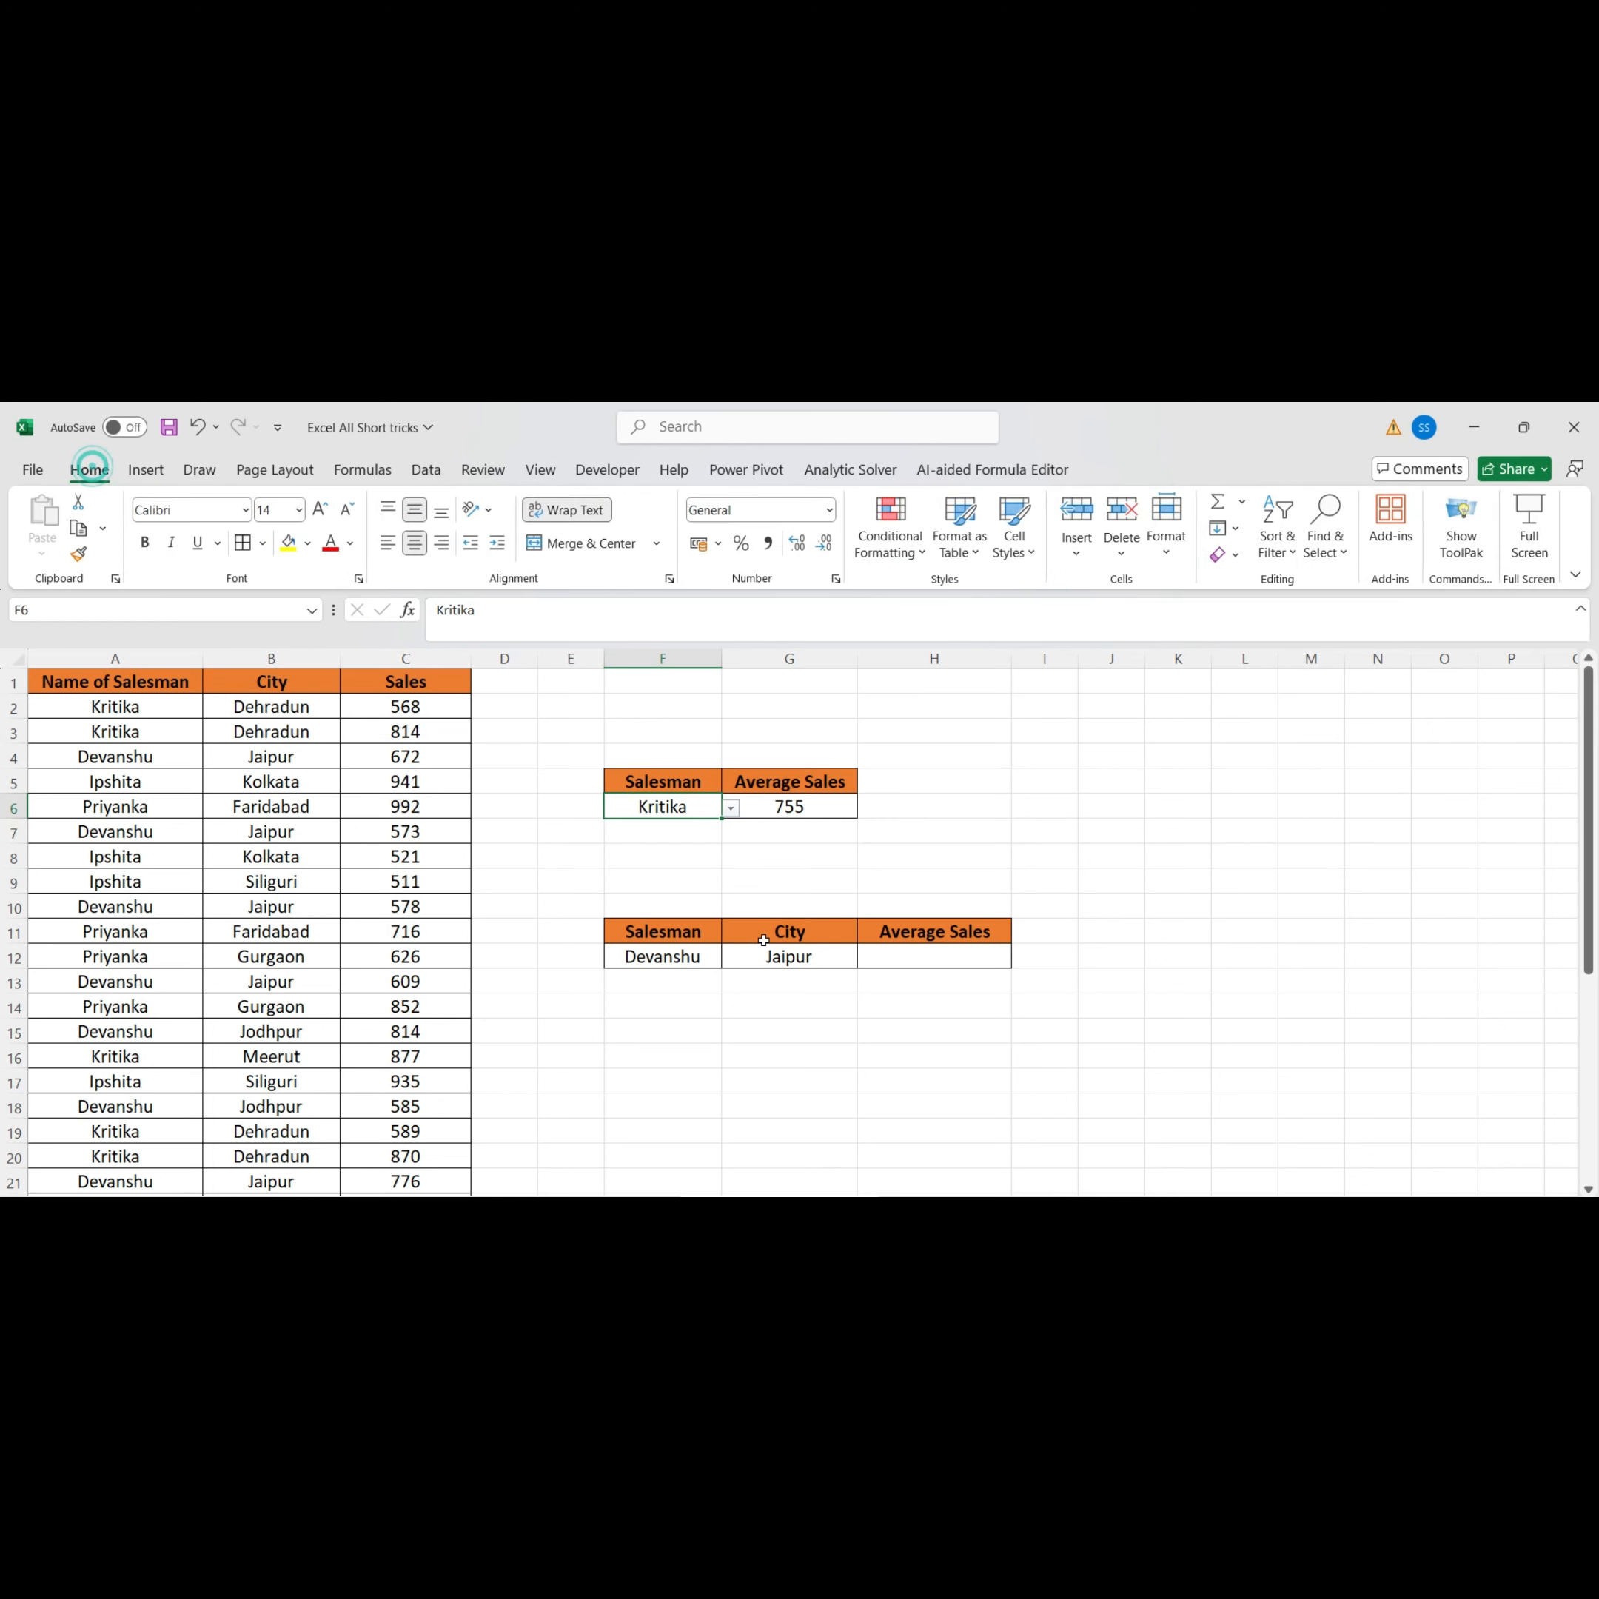
left_click(947, 981)
left_click(713, 955)
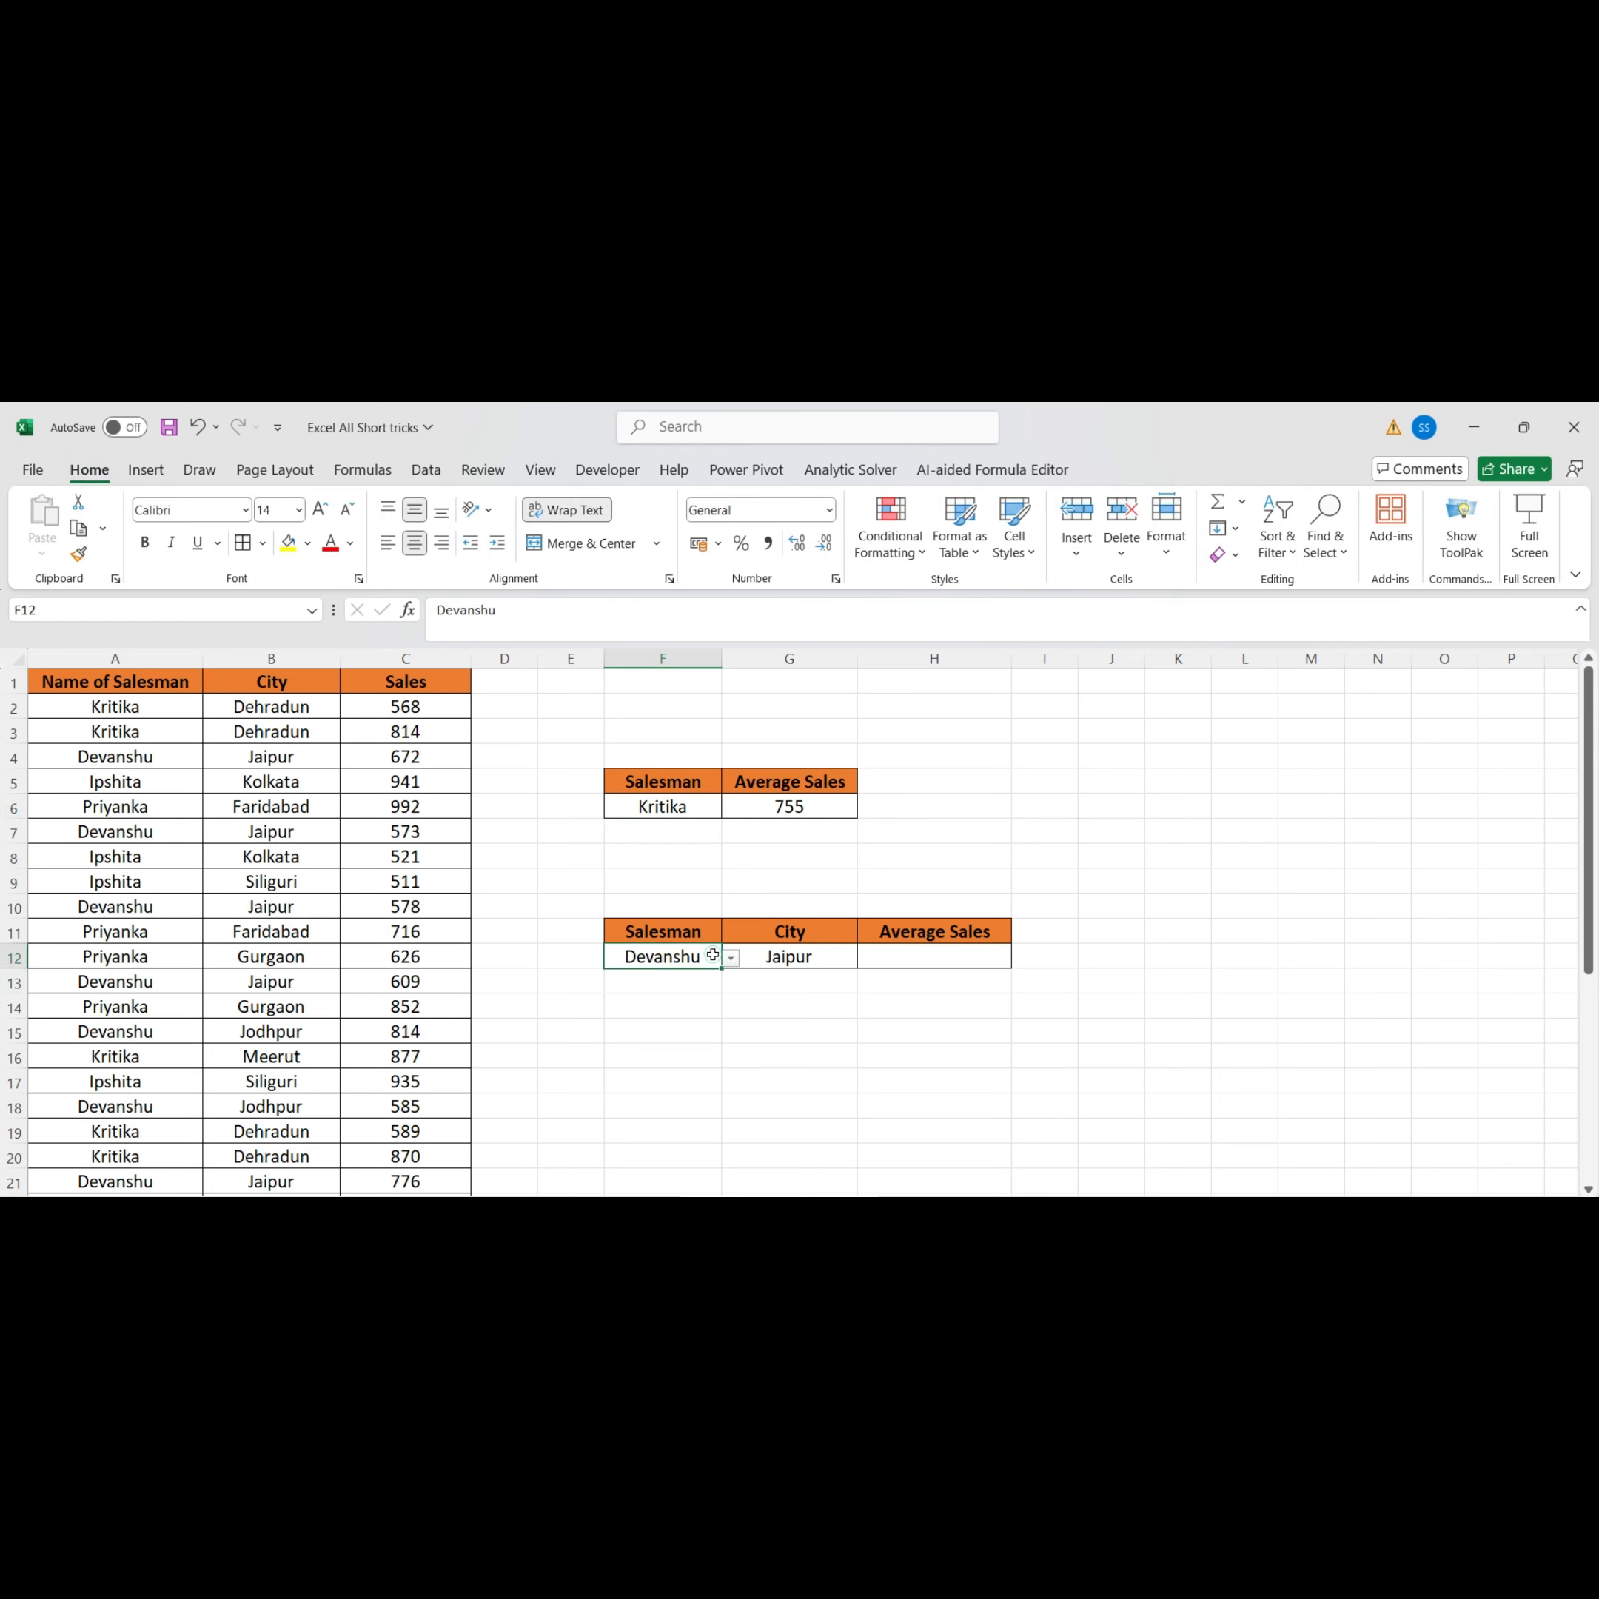
left_click(778, 954)
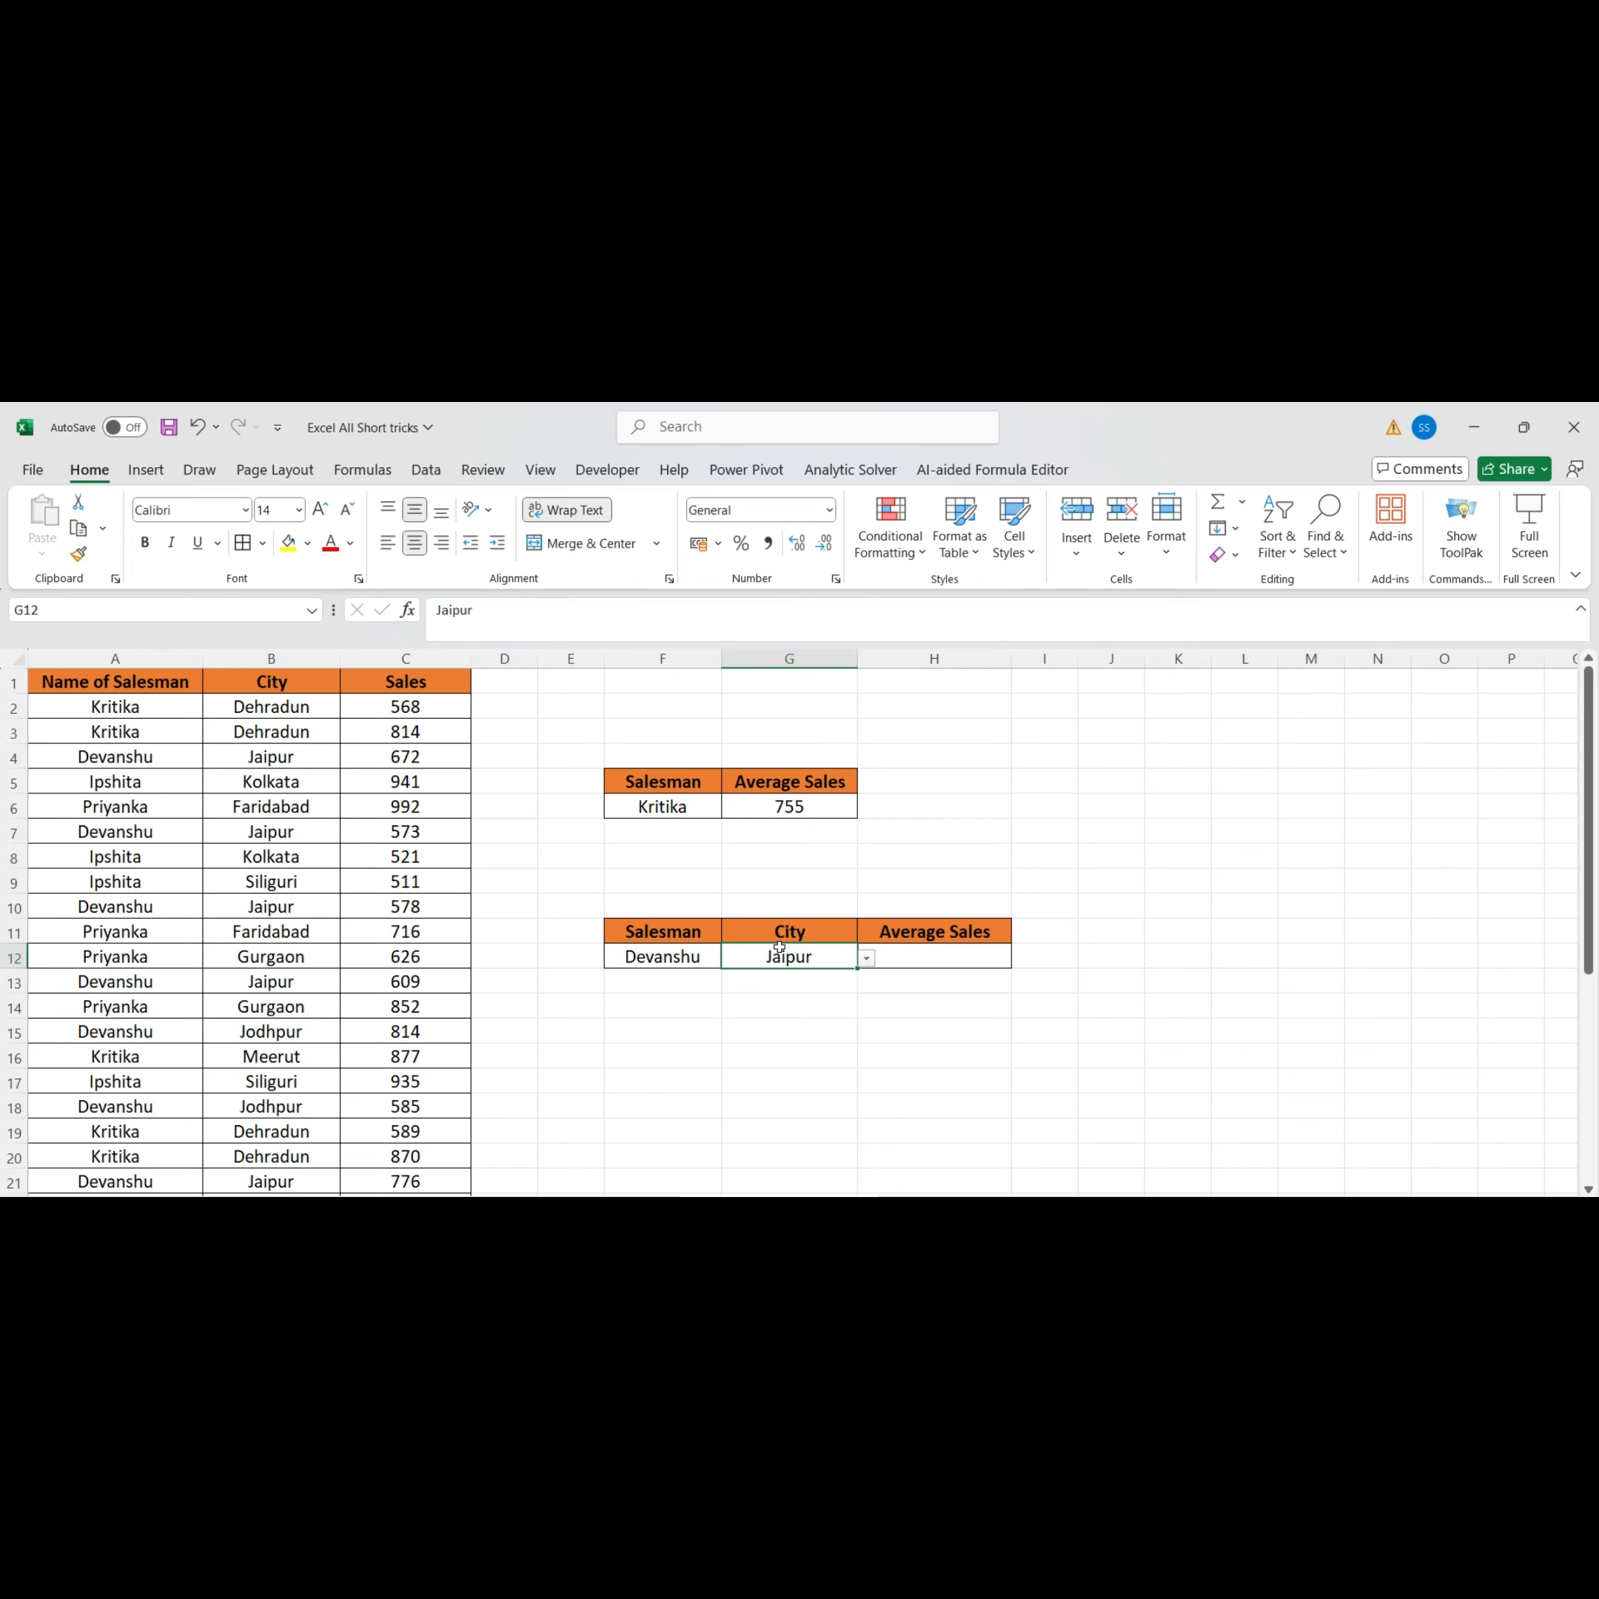
left_click(654, 960)
left_click(829, 966)
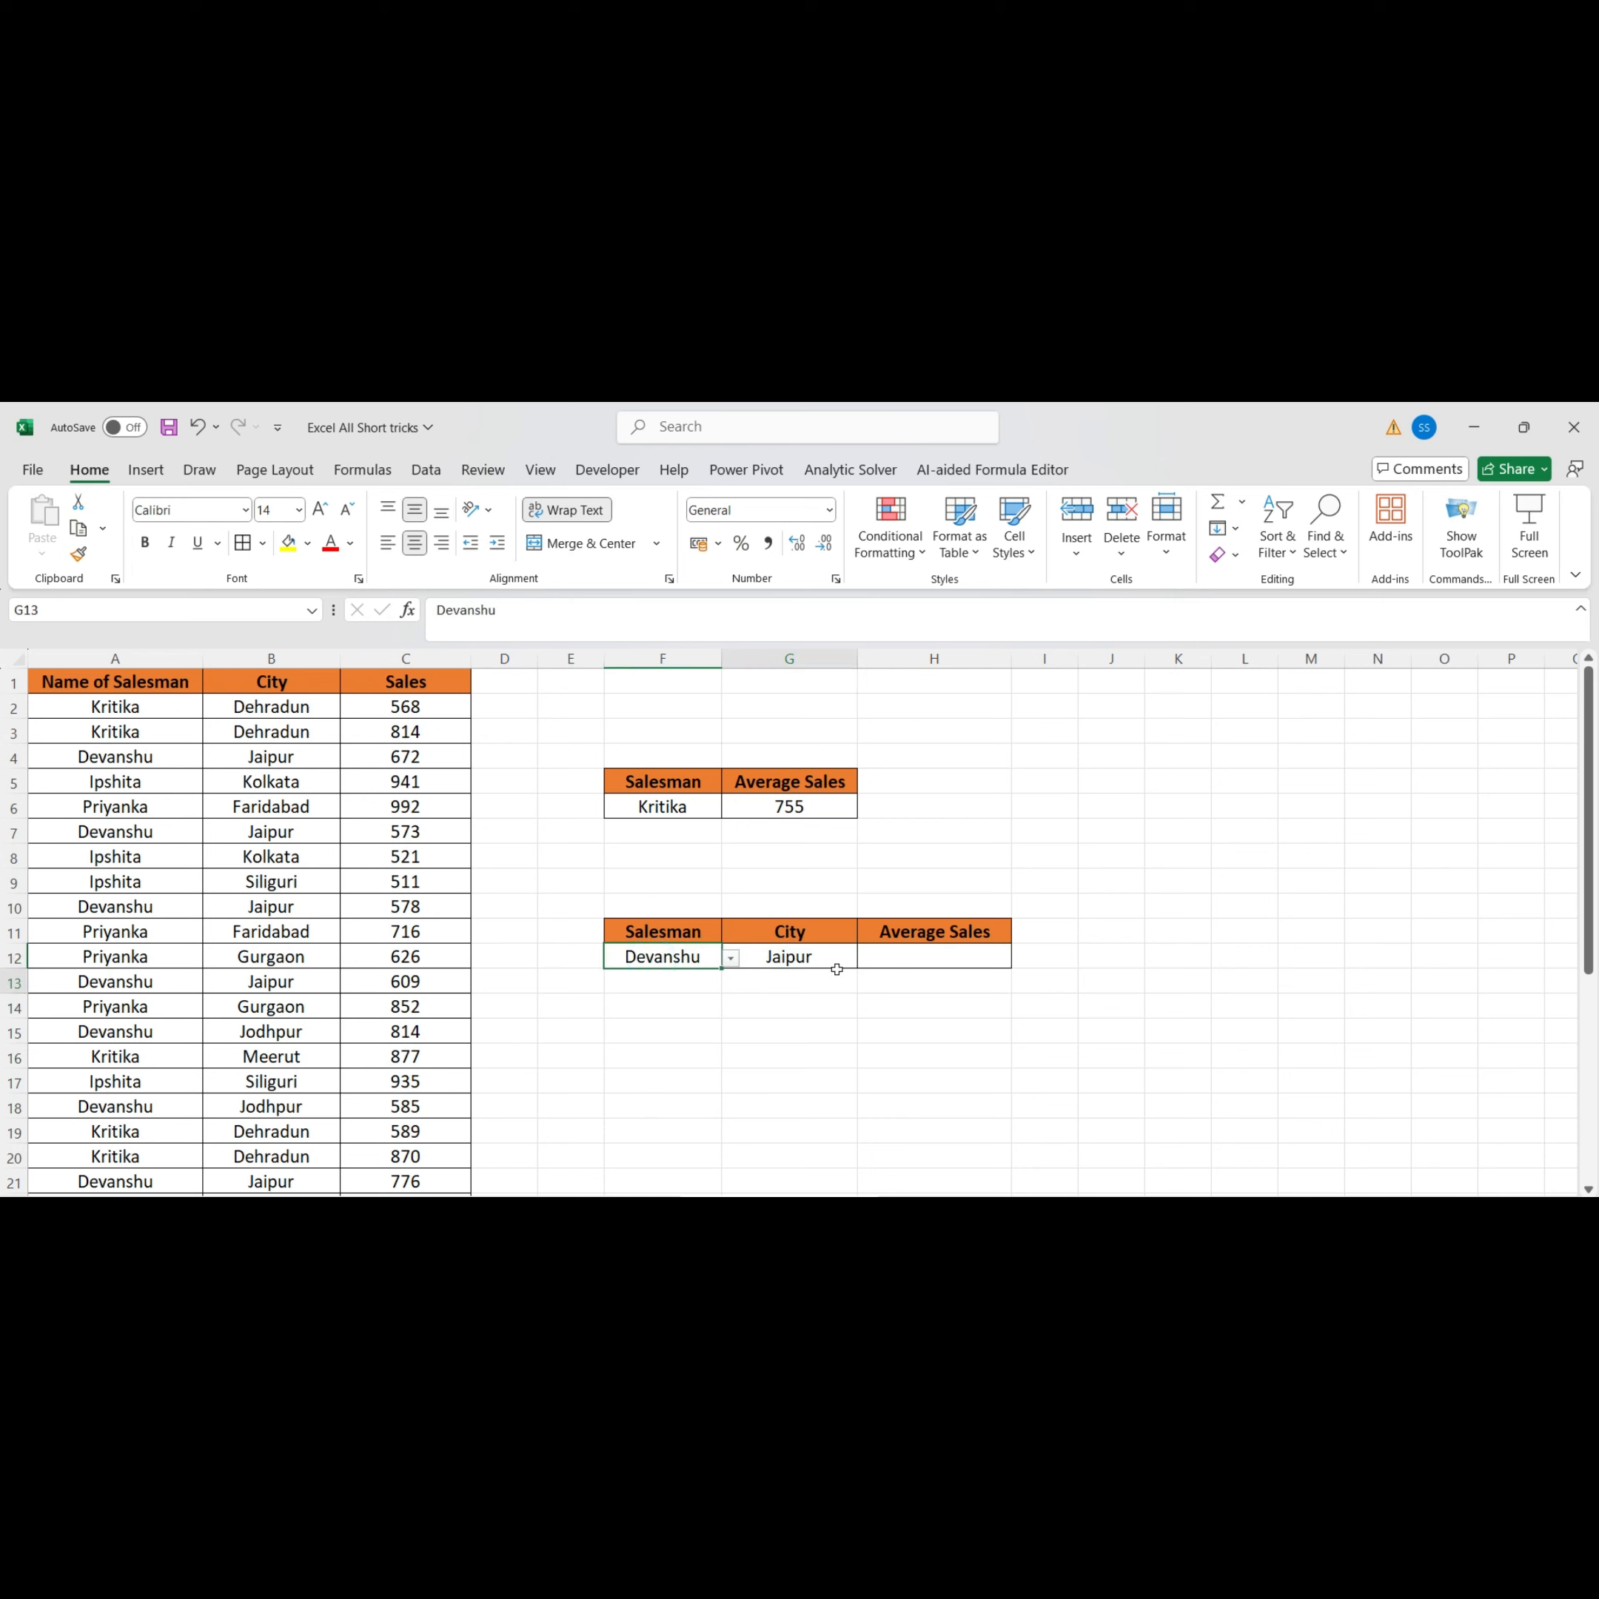
left_click(704, 955)
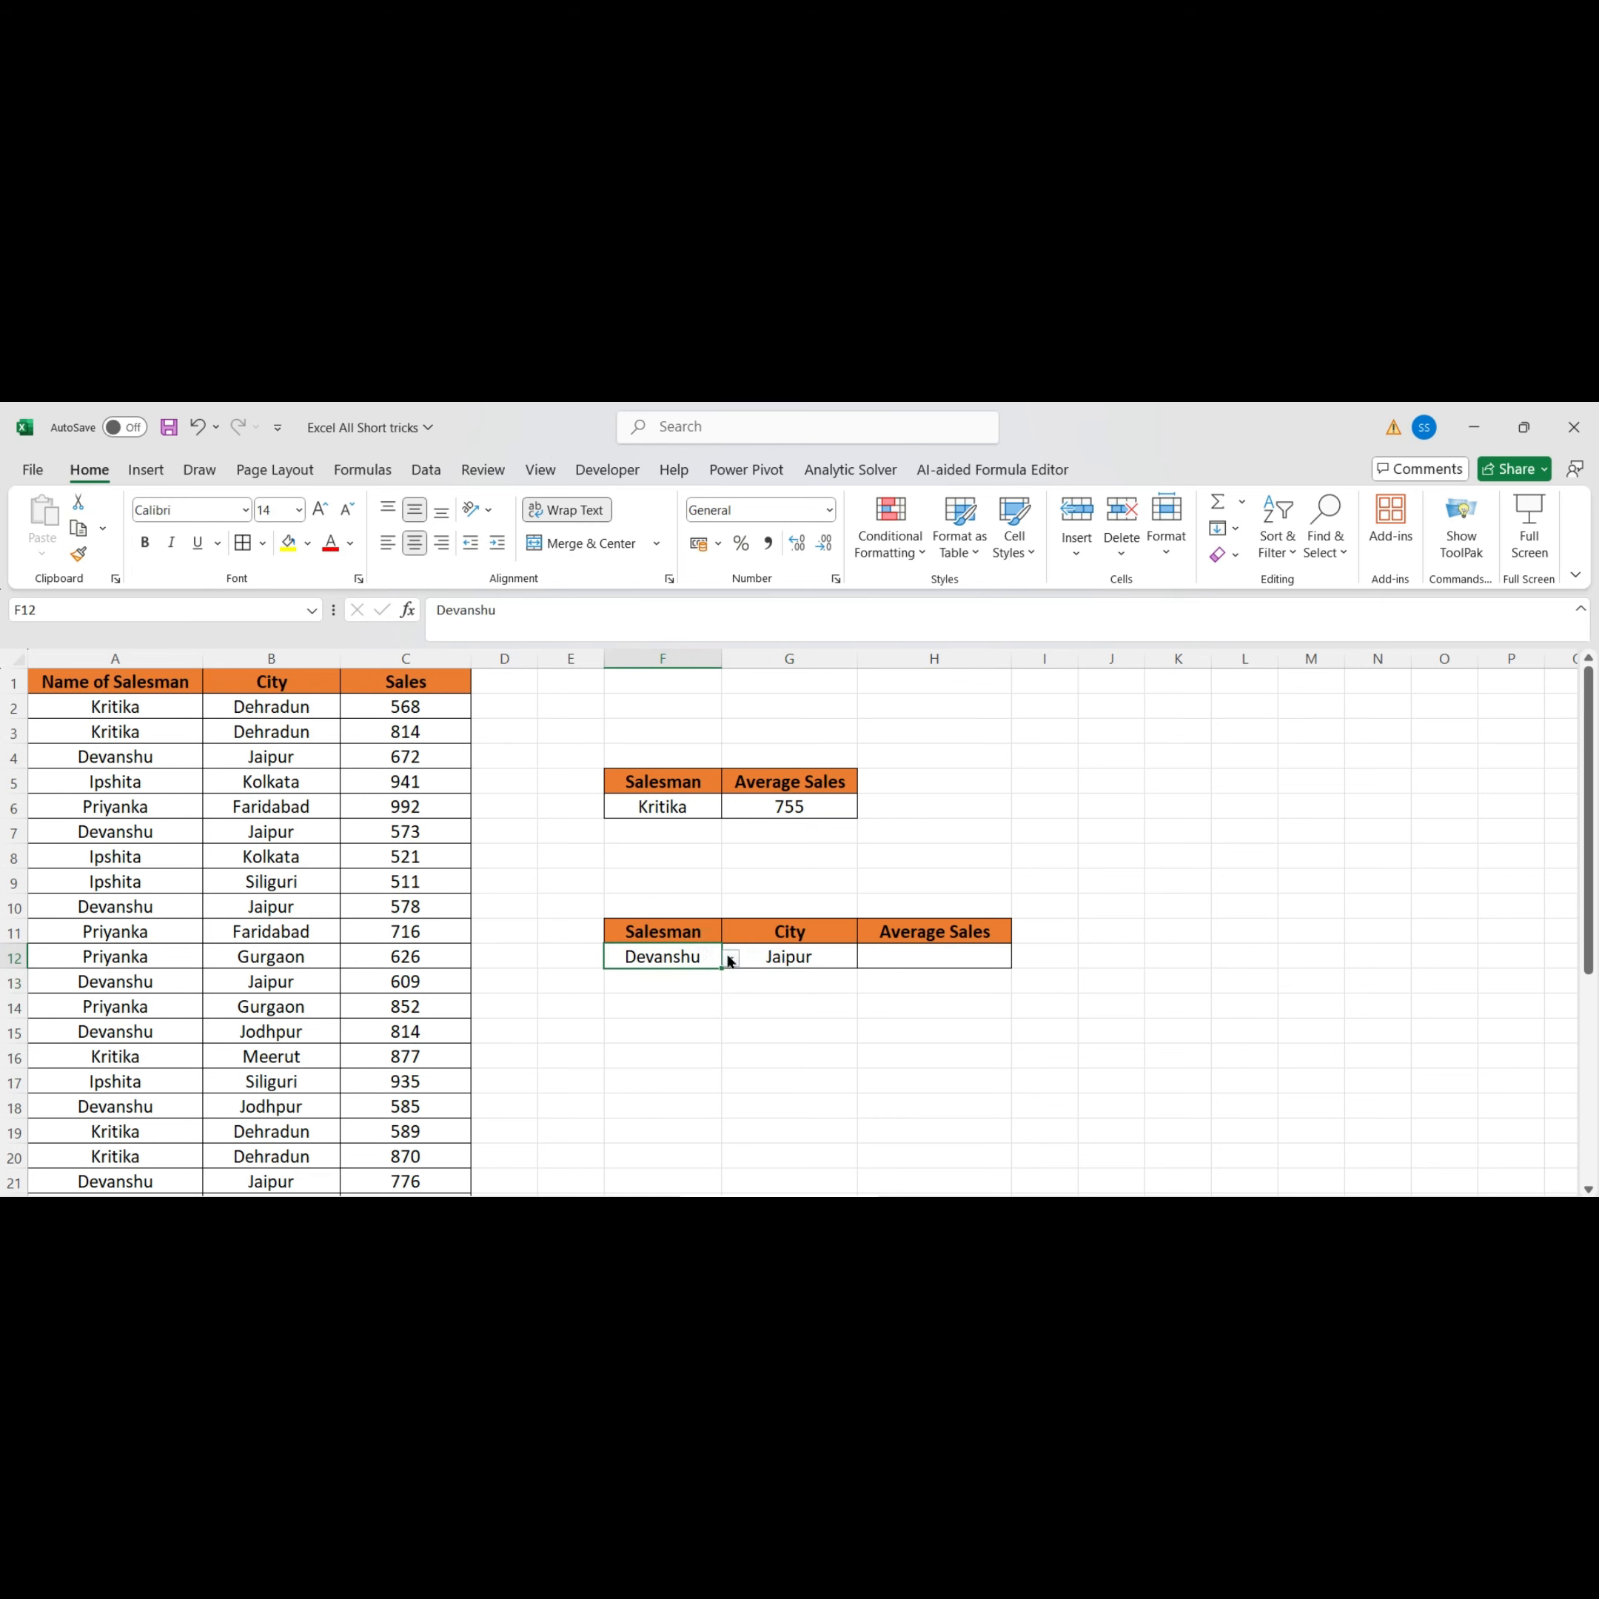
left_click(786, 958)
left_click(924, 960)
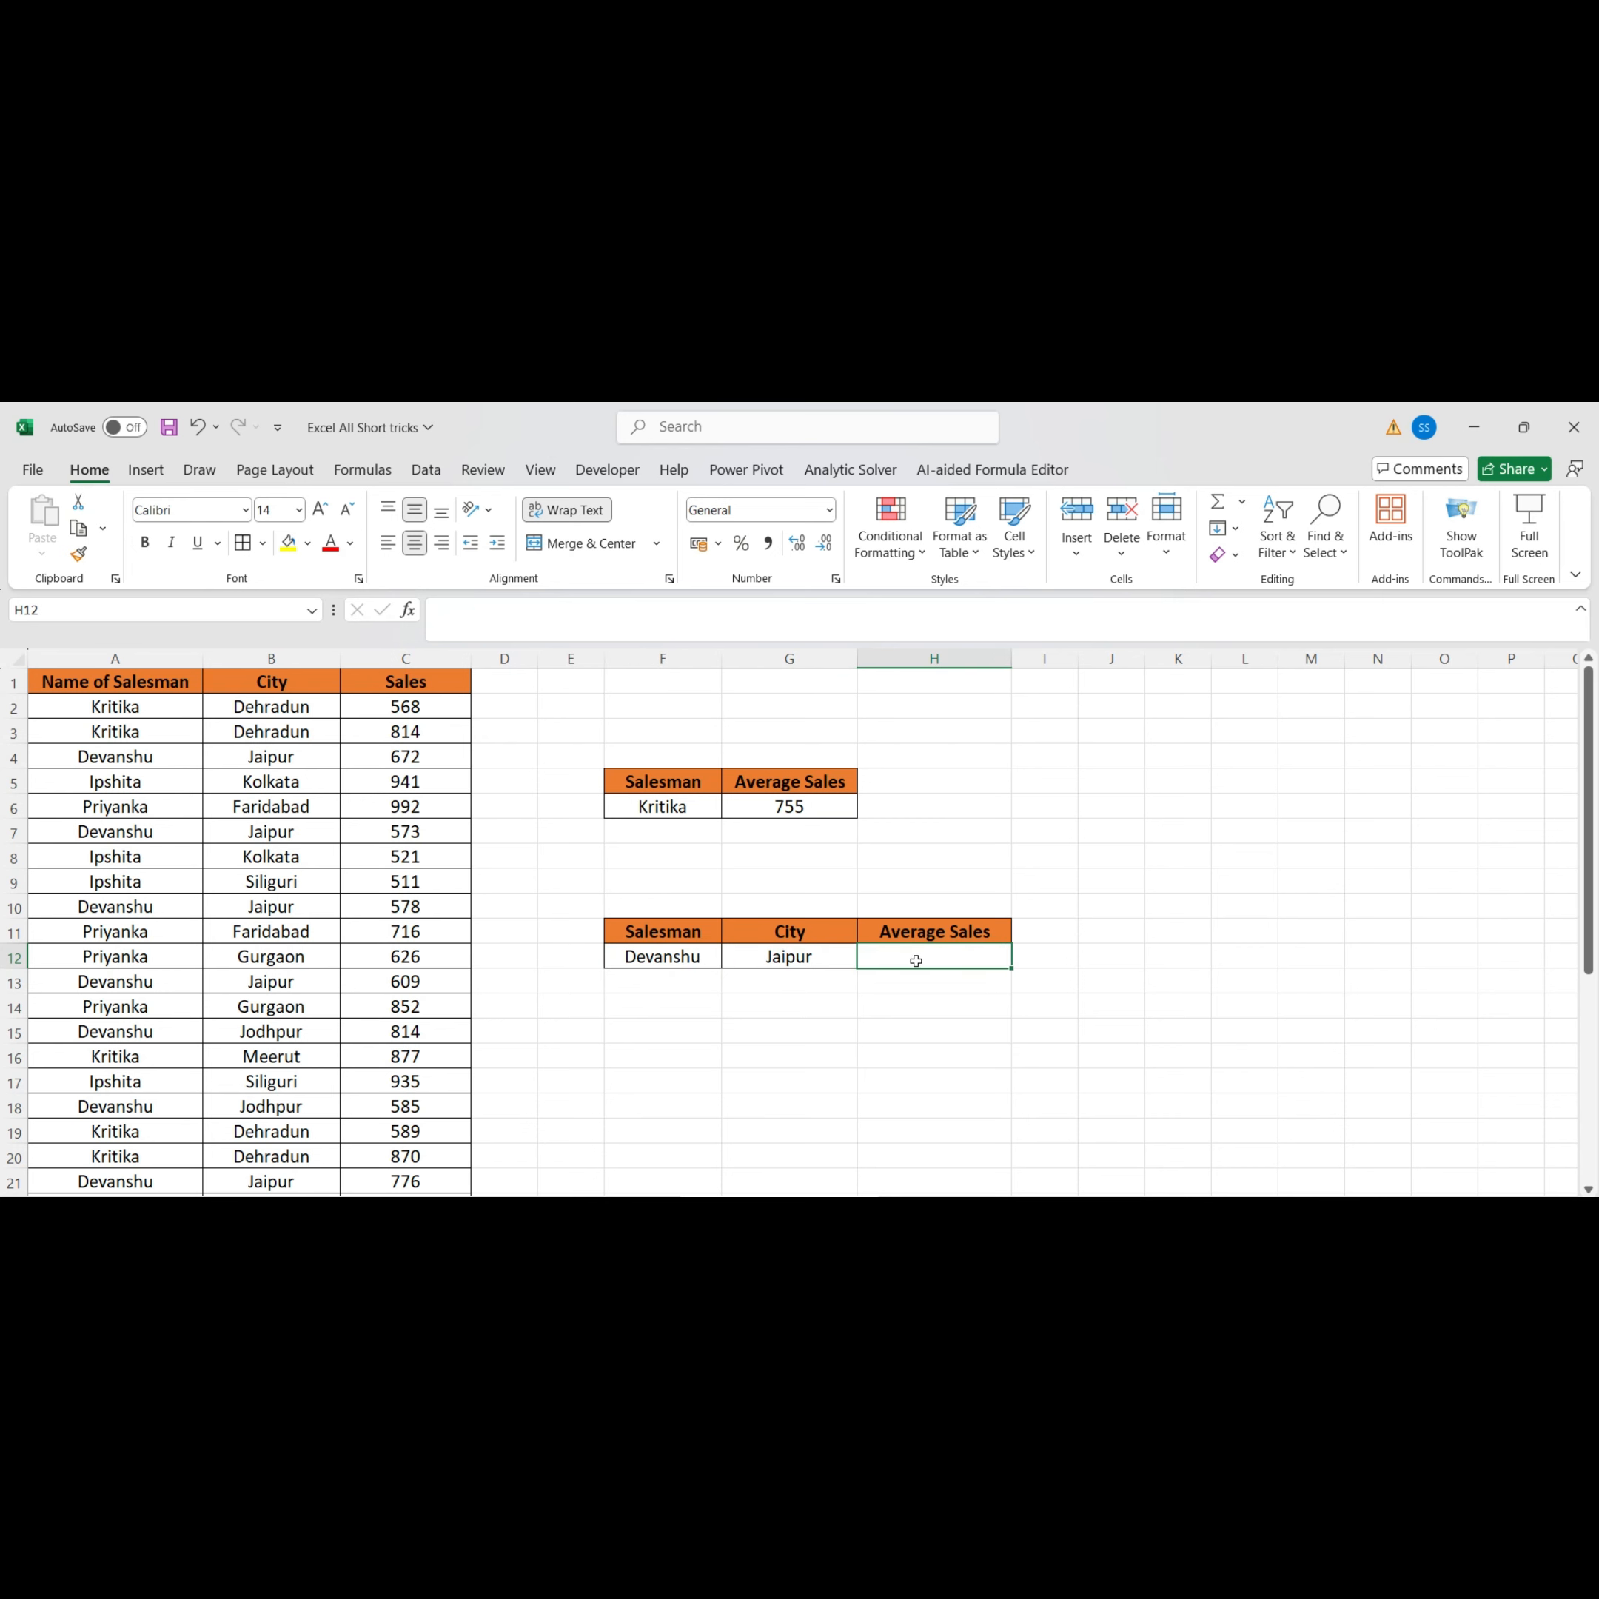
Compare salesman and city pairs in the source data rows against the second summary table
left_click(130, 812)
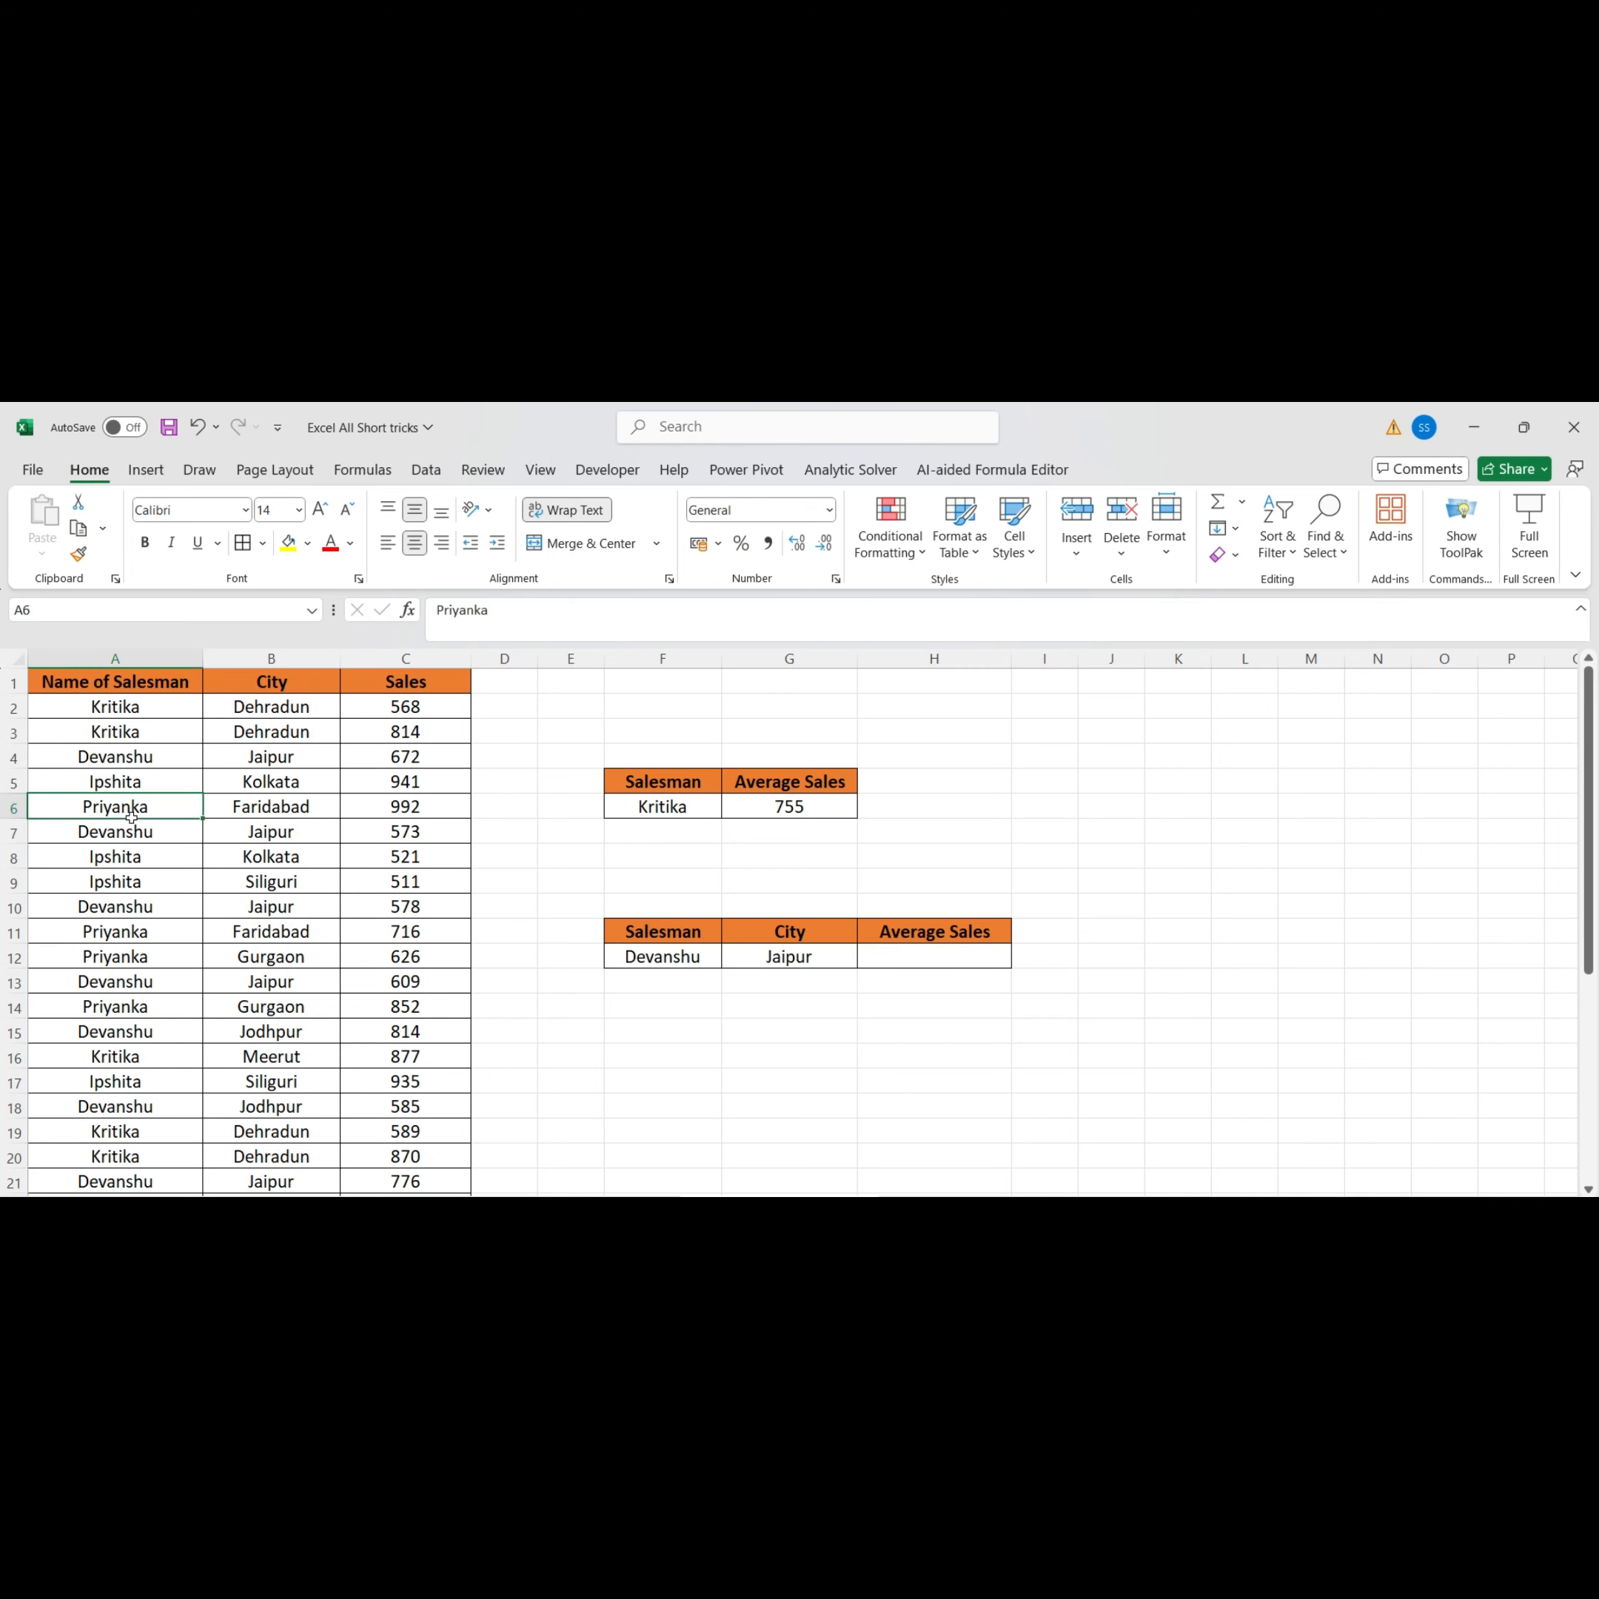
left_click(250, 813)
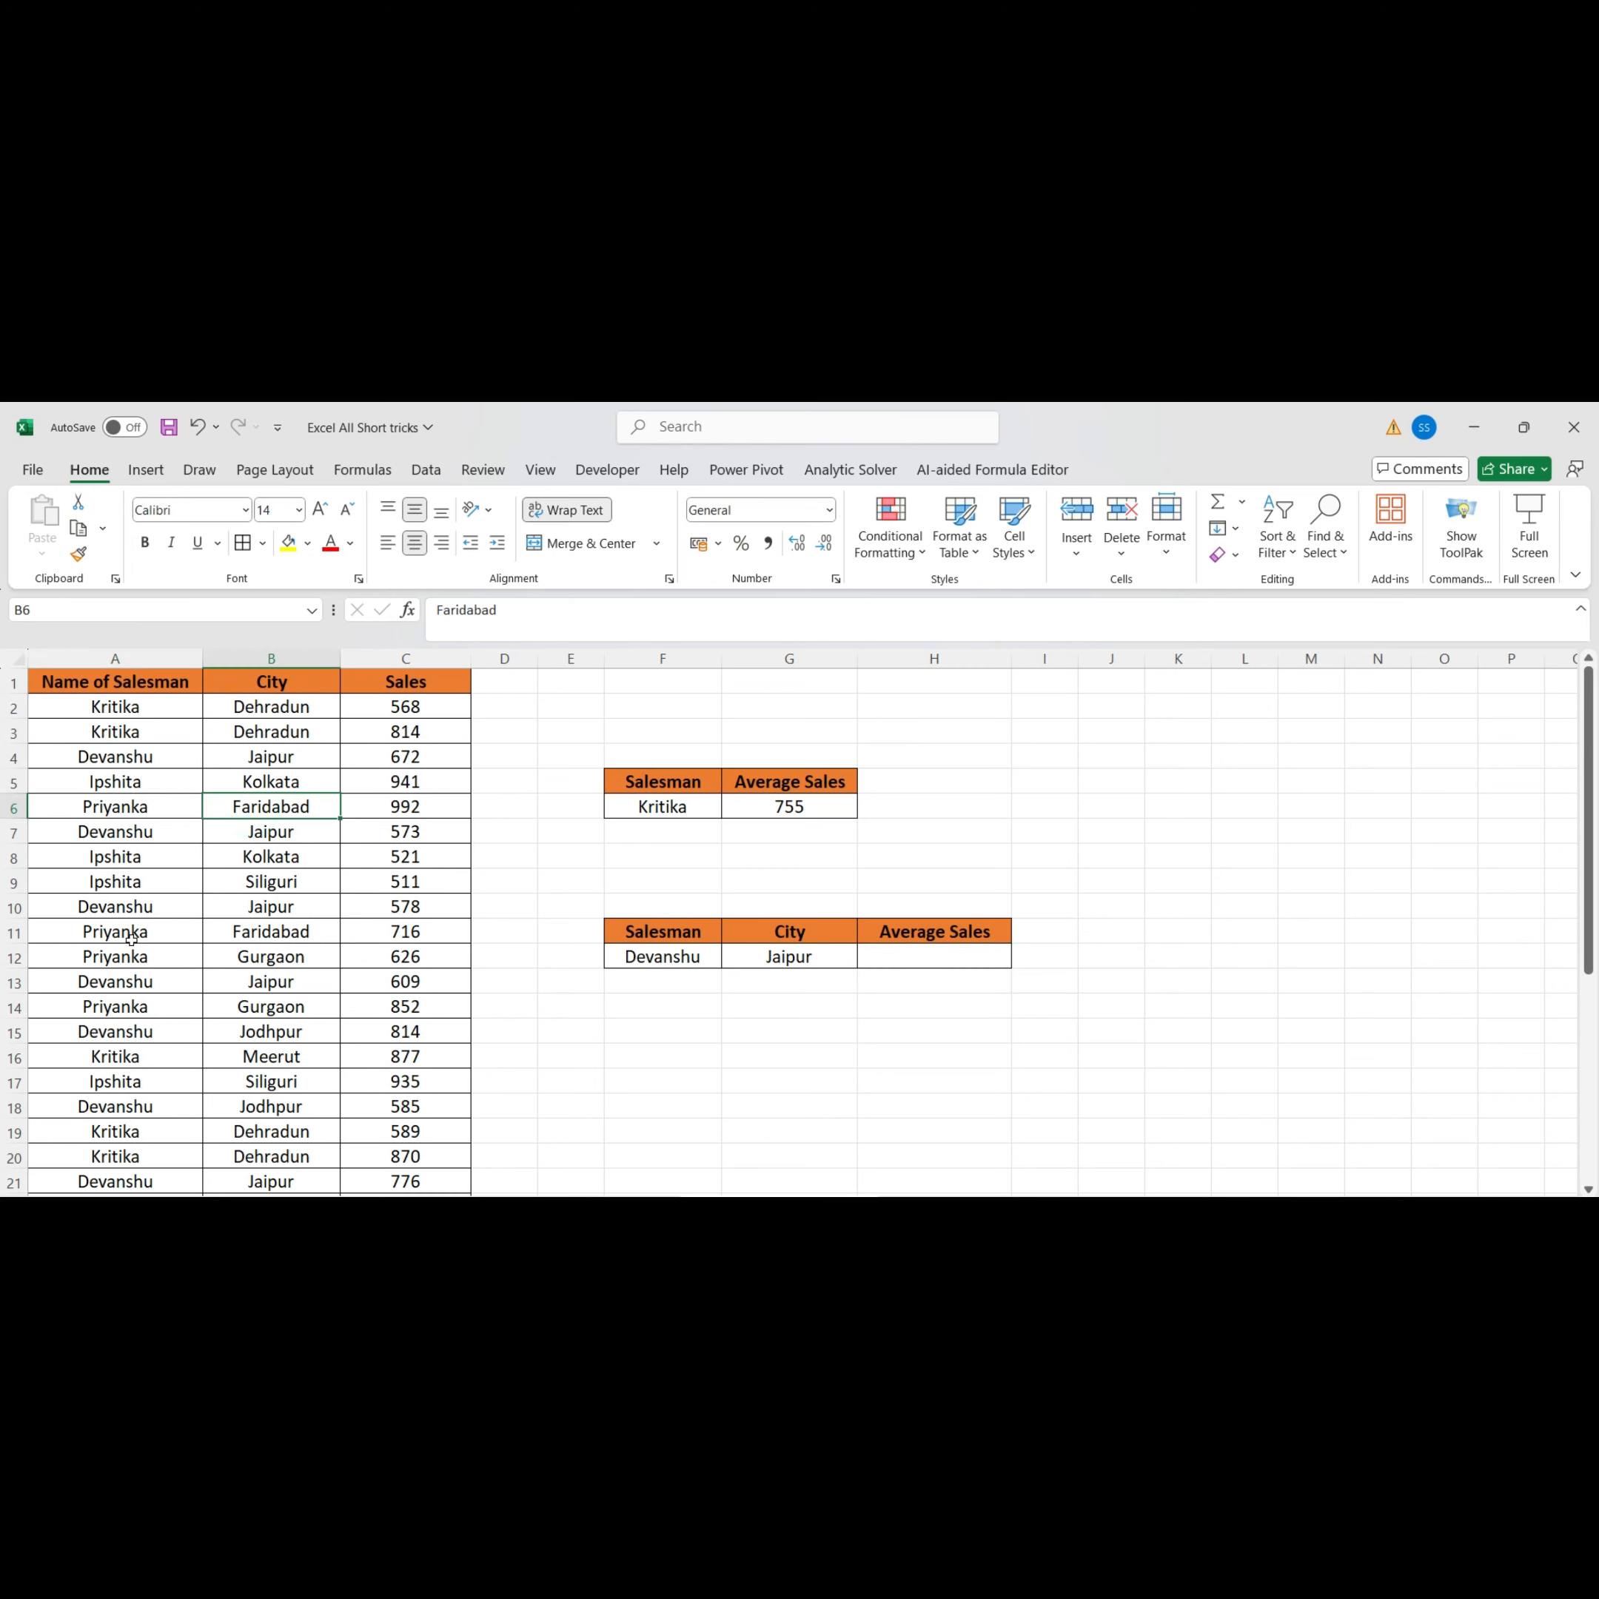
left_click(151, 957)
left_click(268, 957)
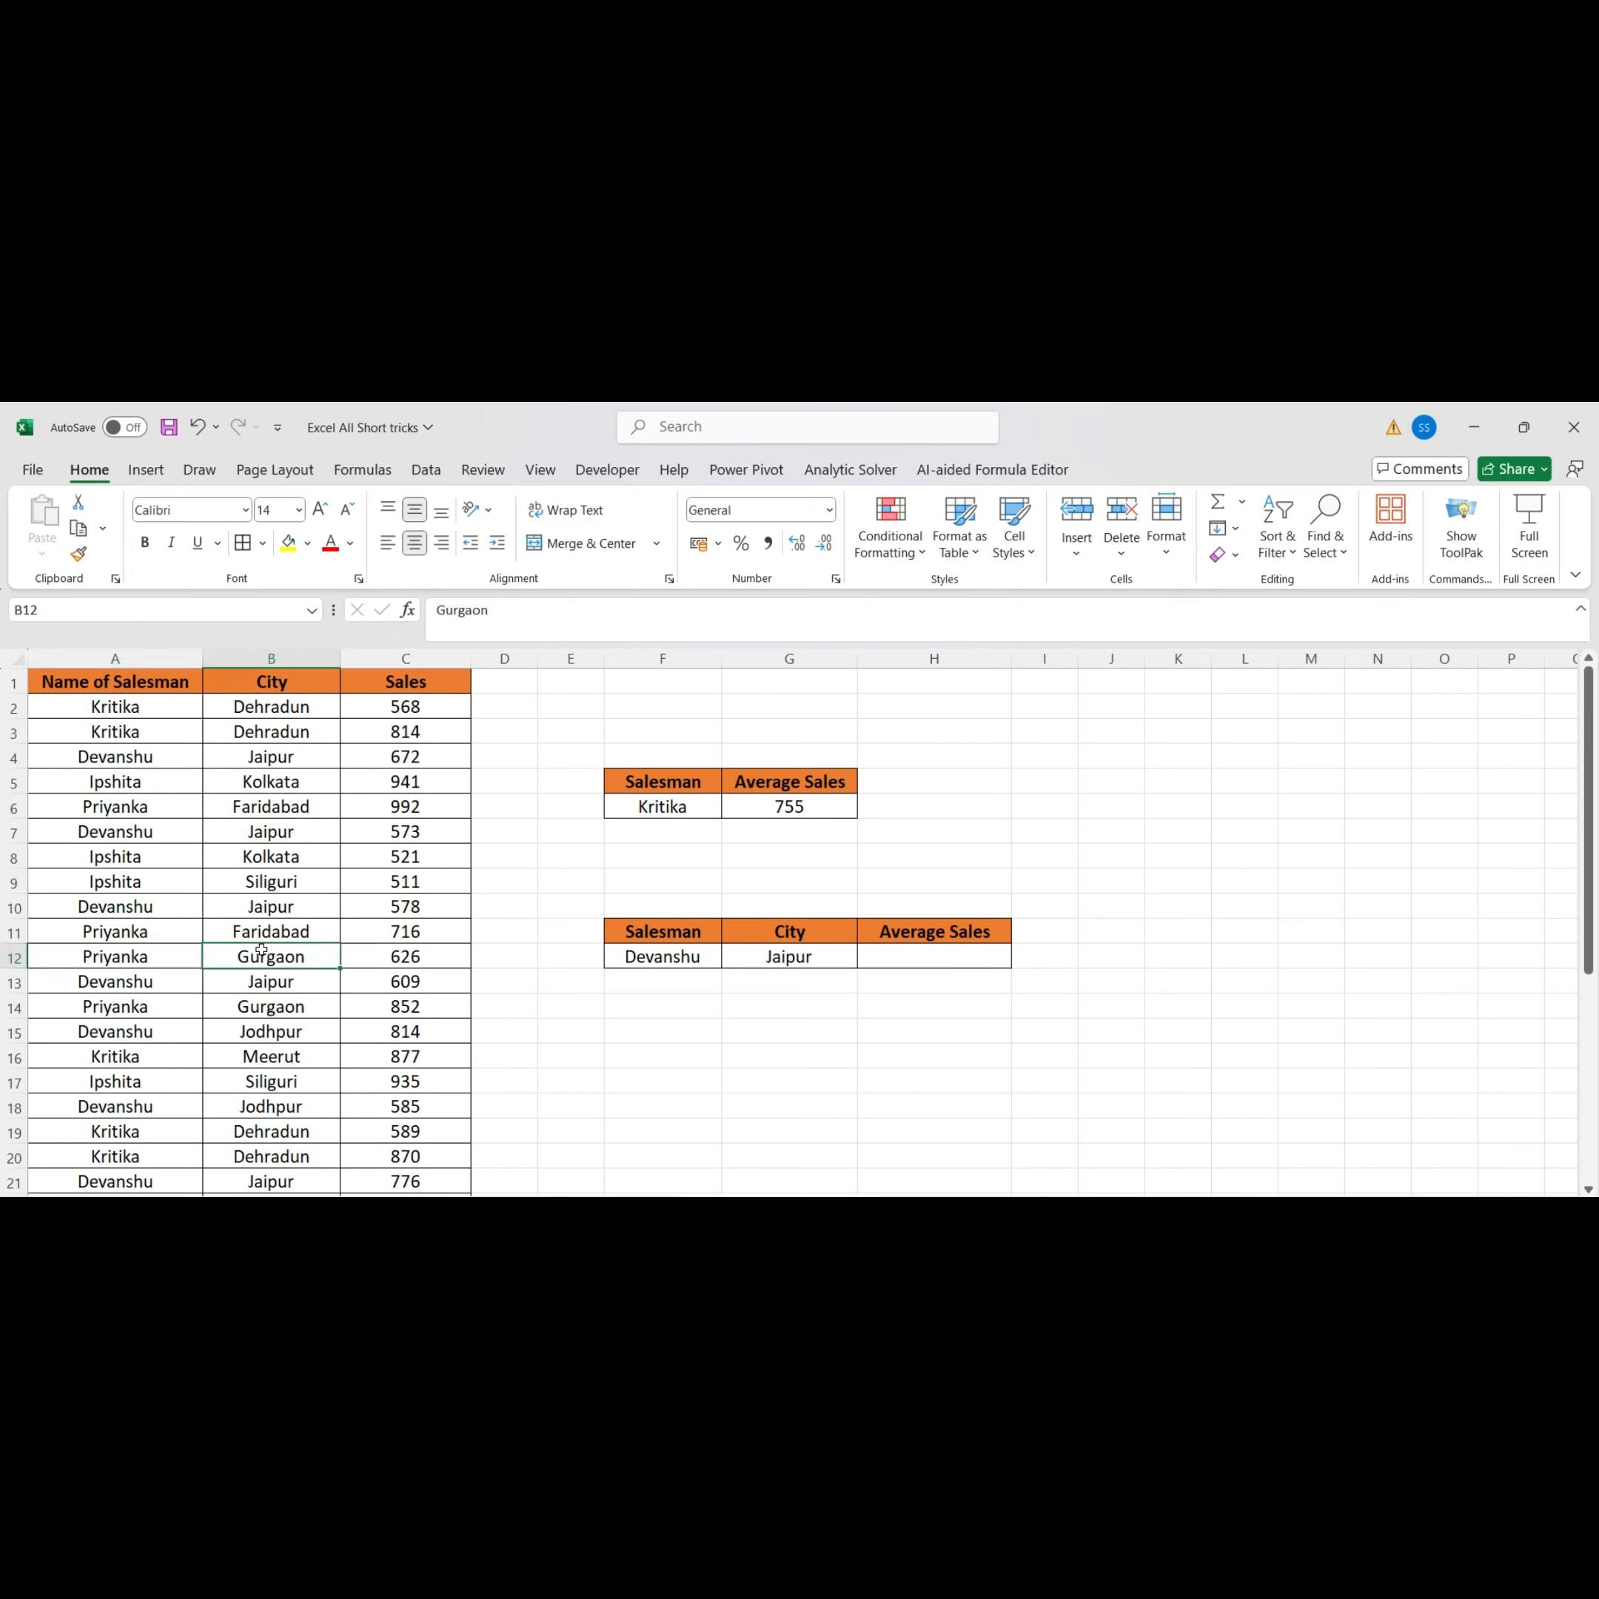
left_click(163, 983)
left_click(303, 981)
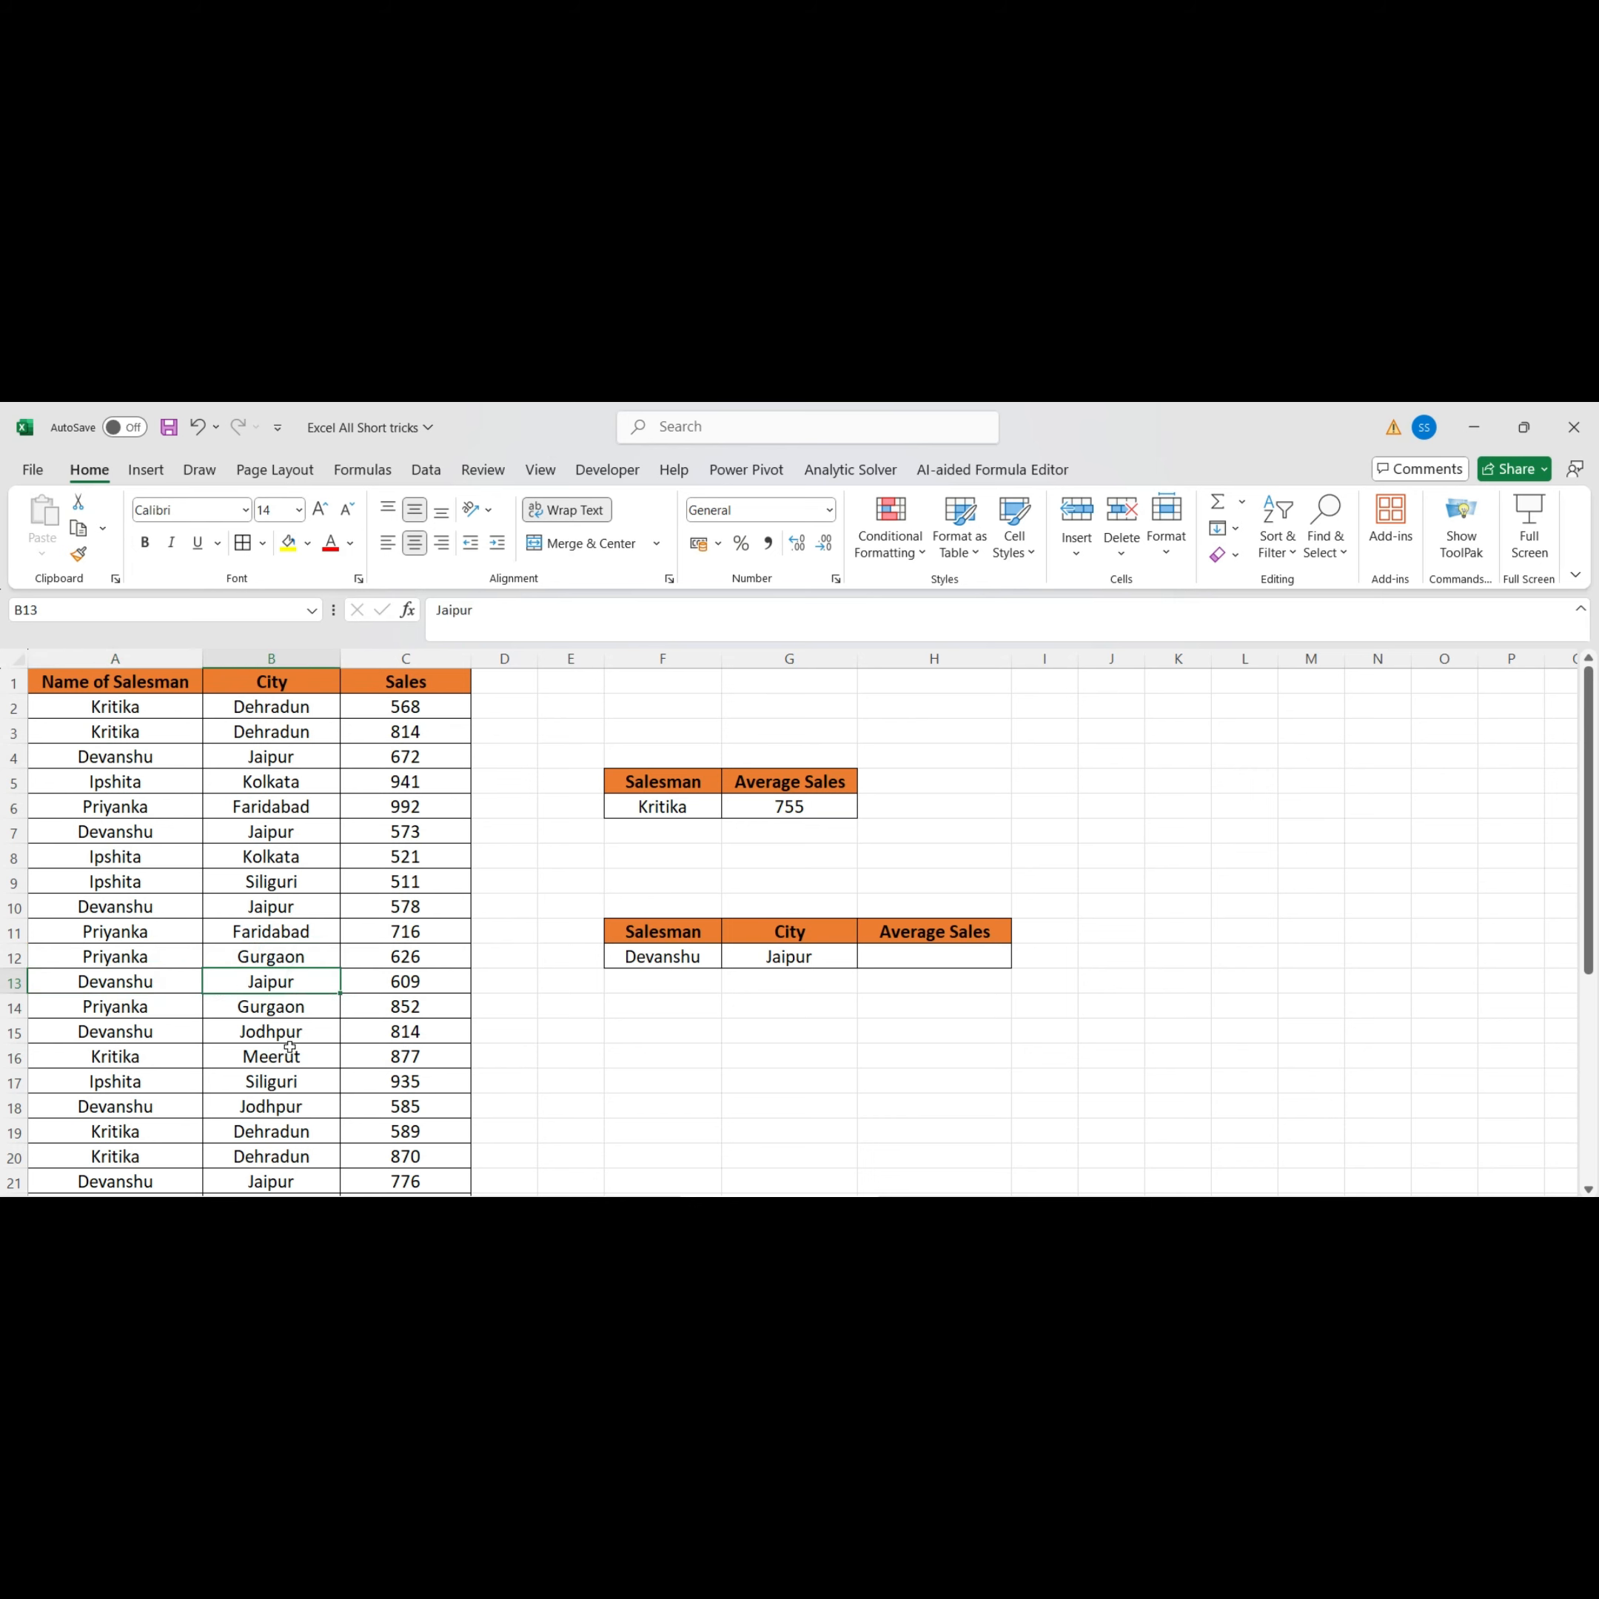
left_click(875, 968)
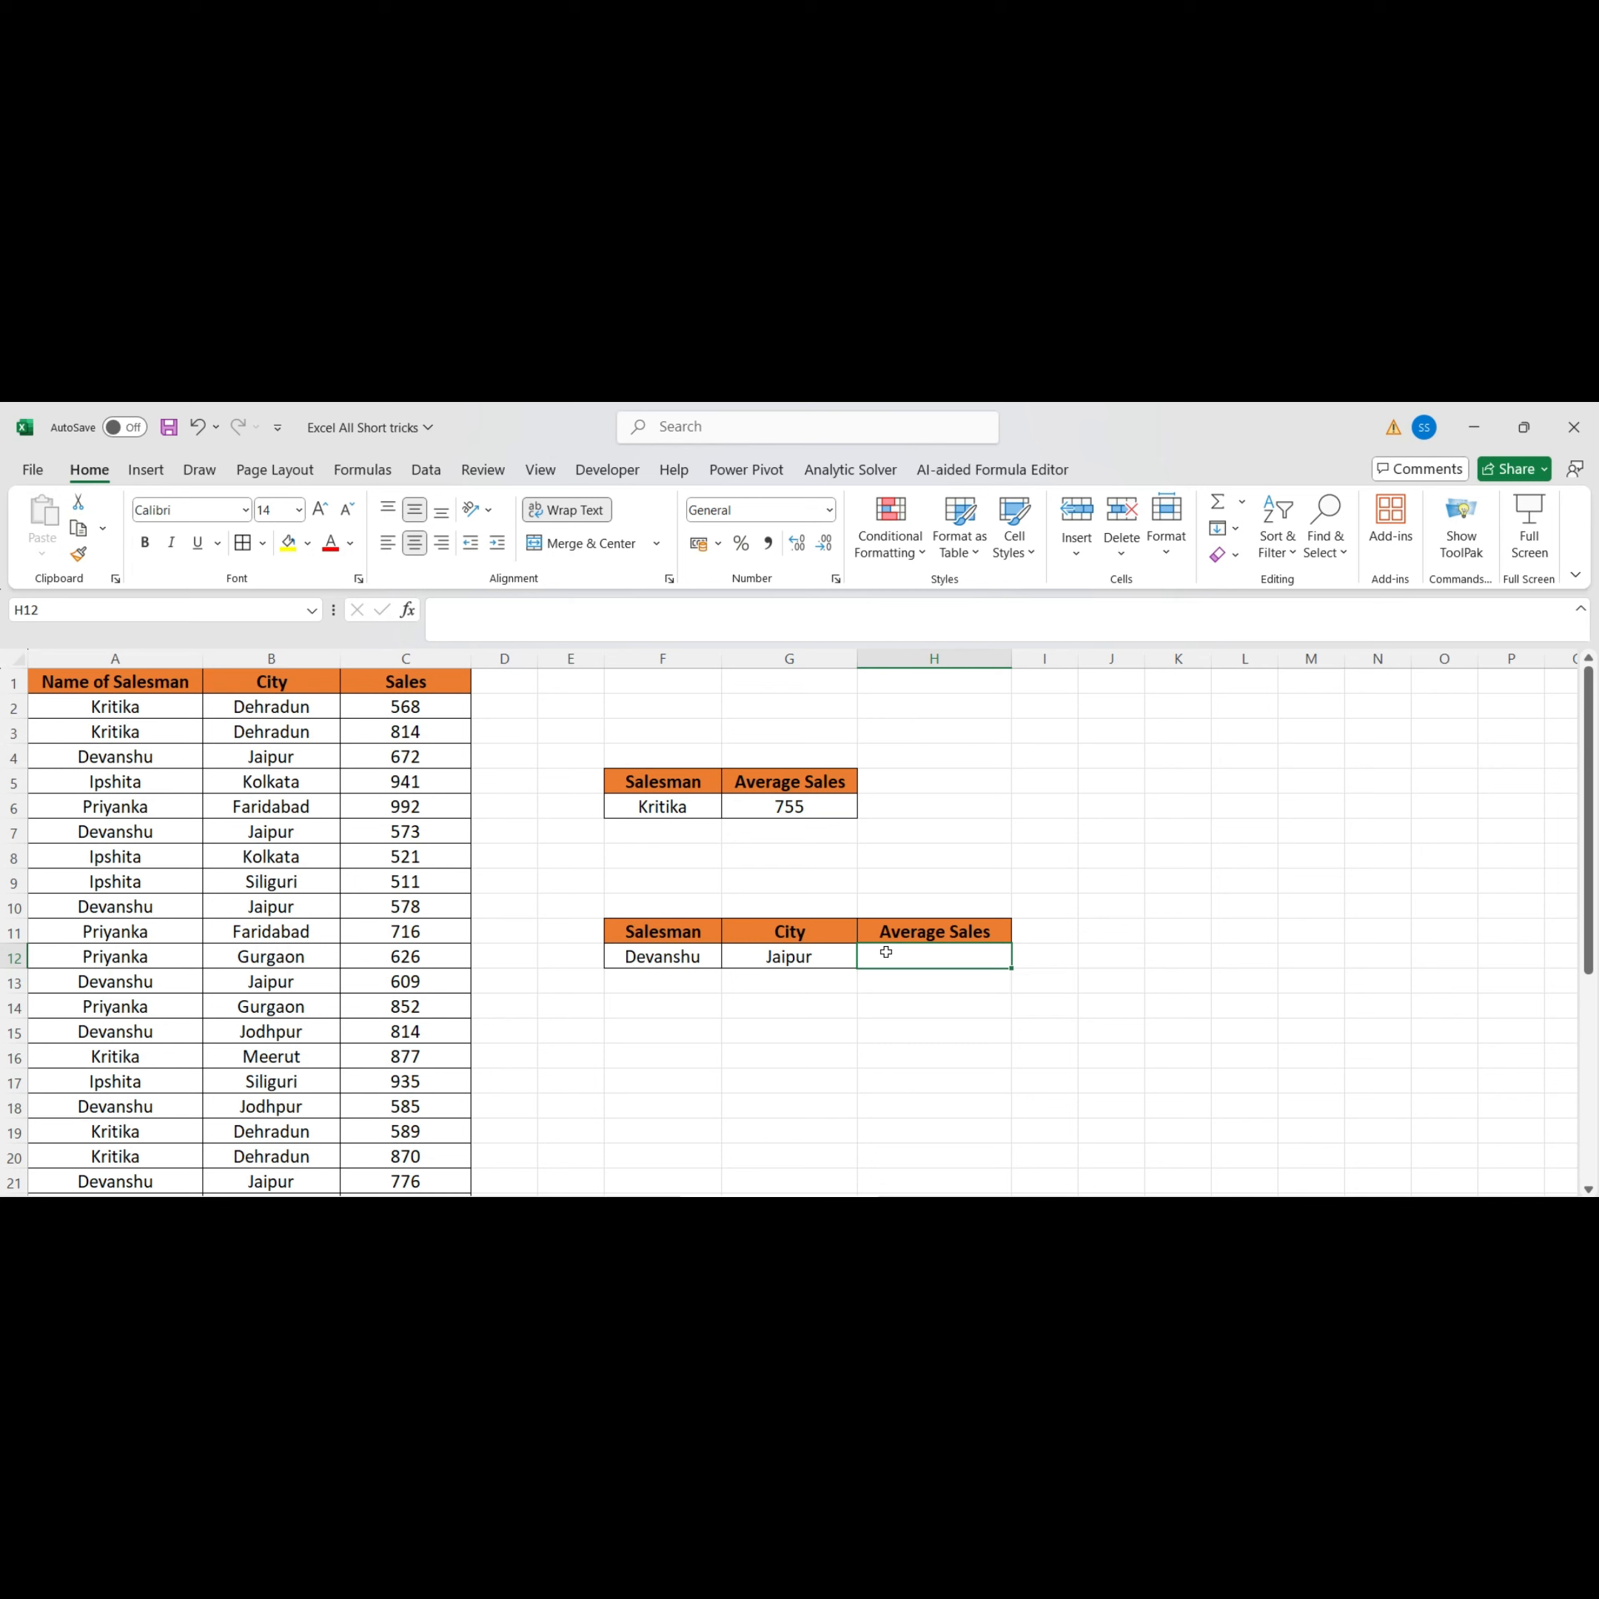
Start an AVERAGEIFS formula in H12 with the sales values C2:C35 as the average range
type("=")
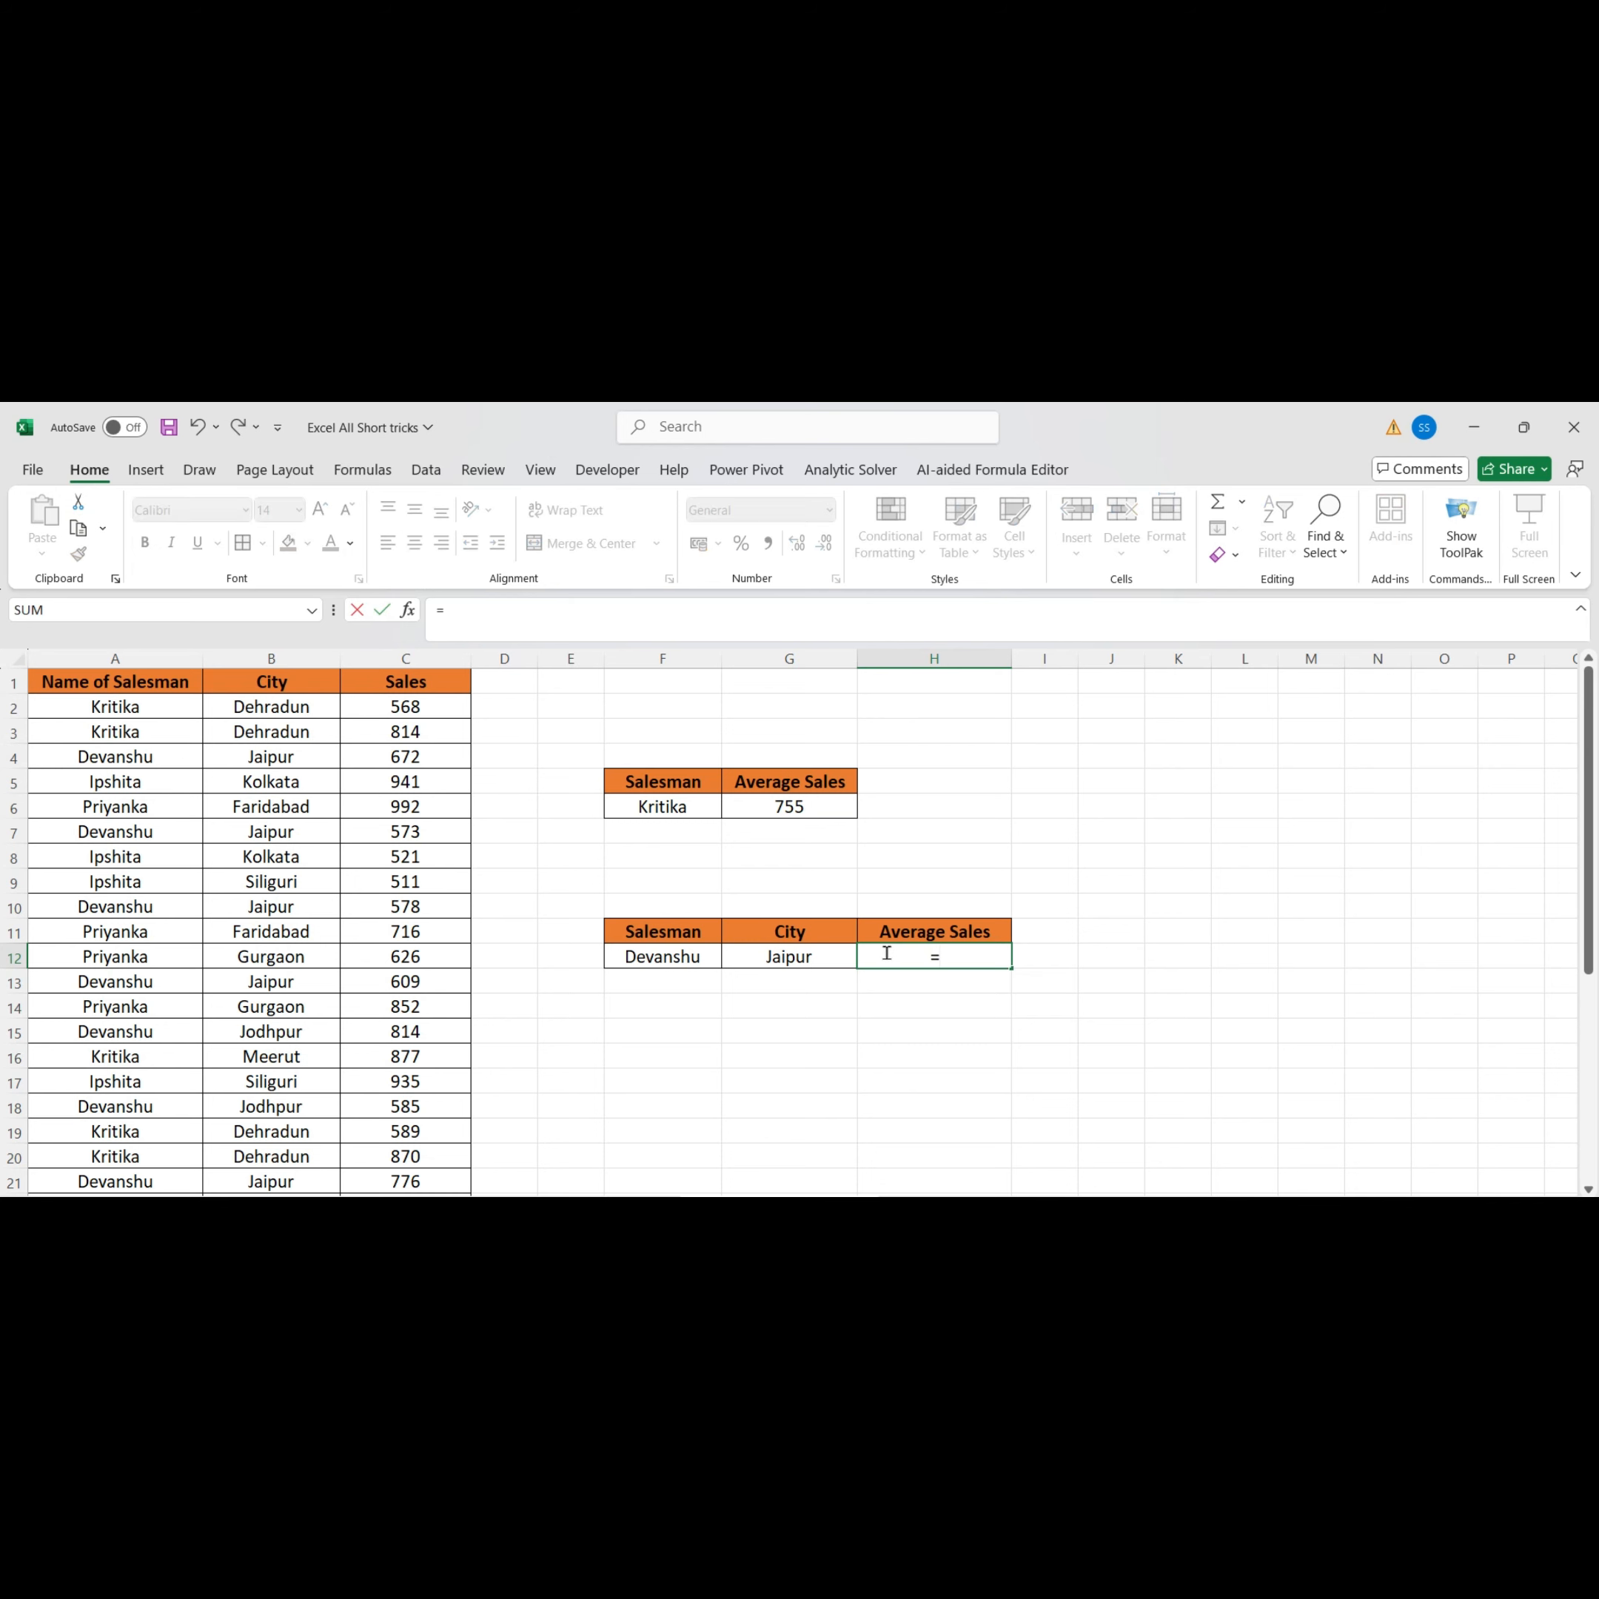
type("Average")
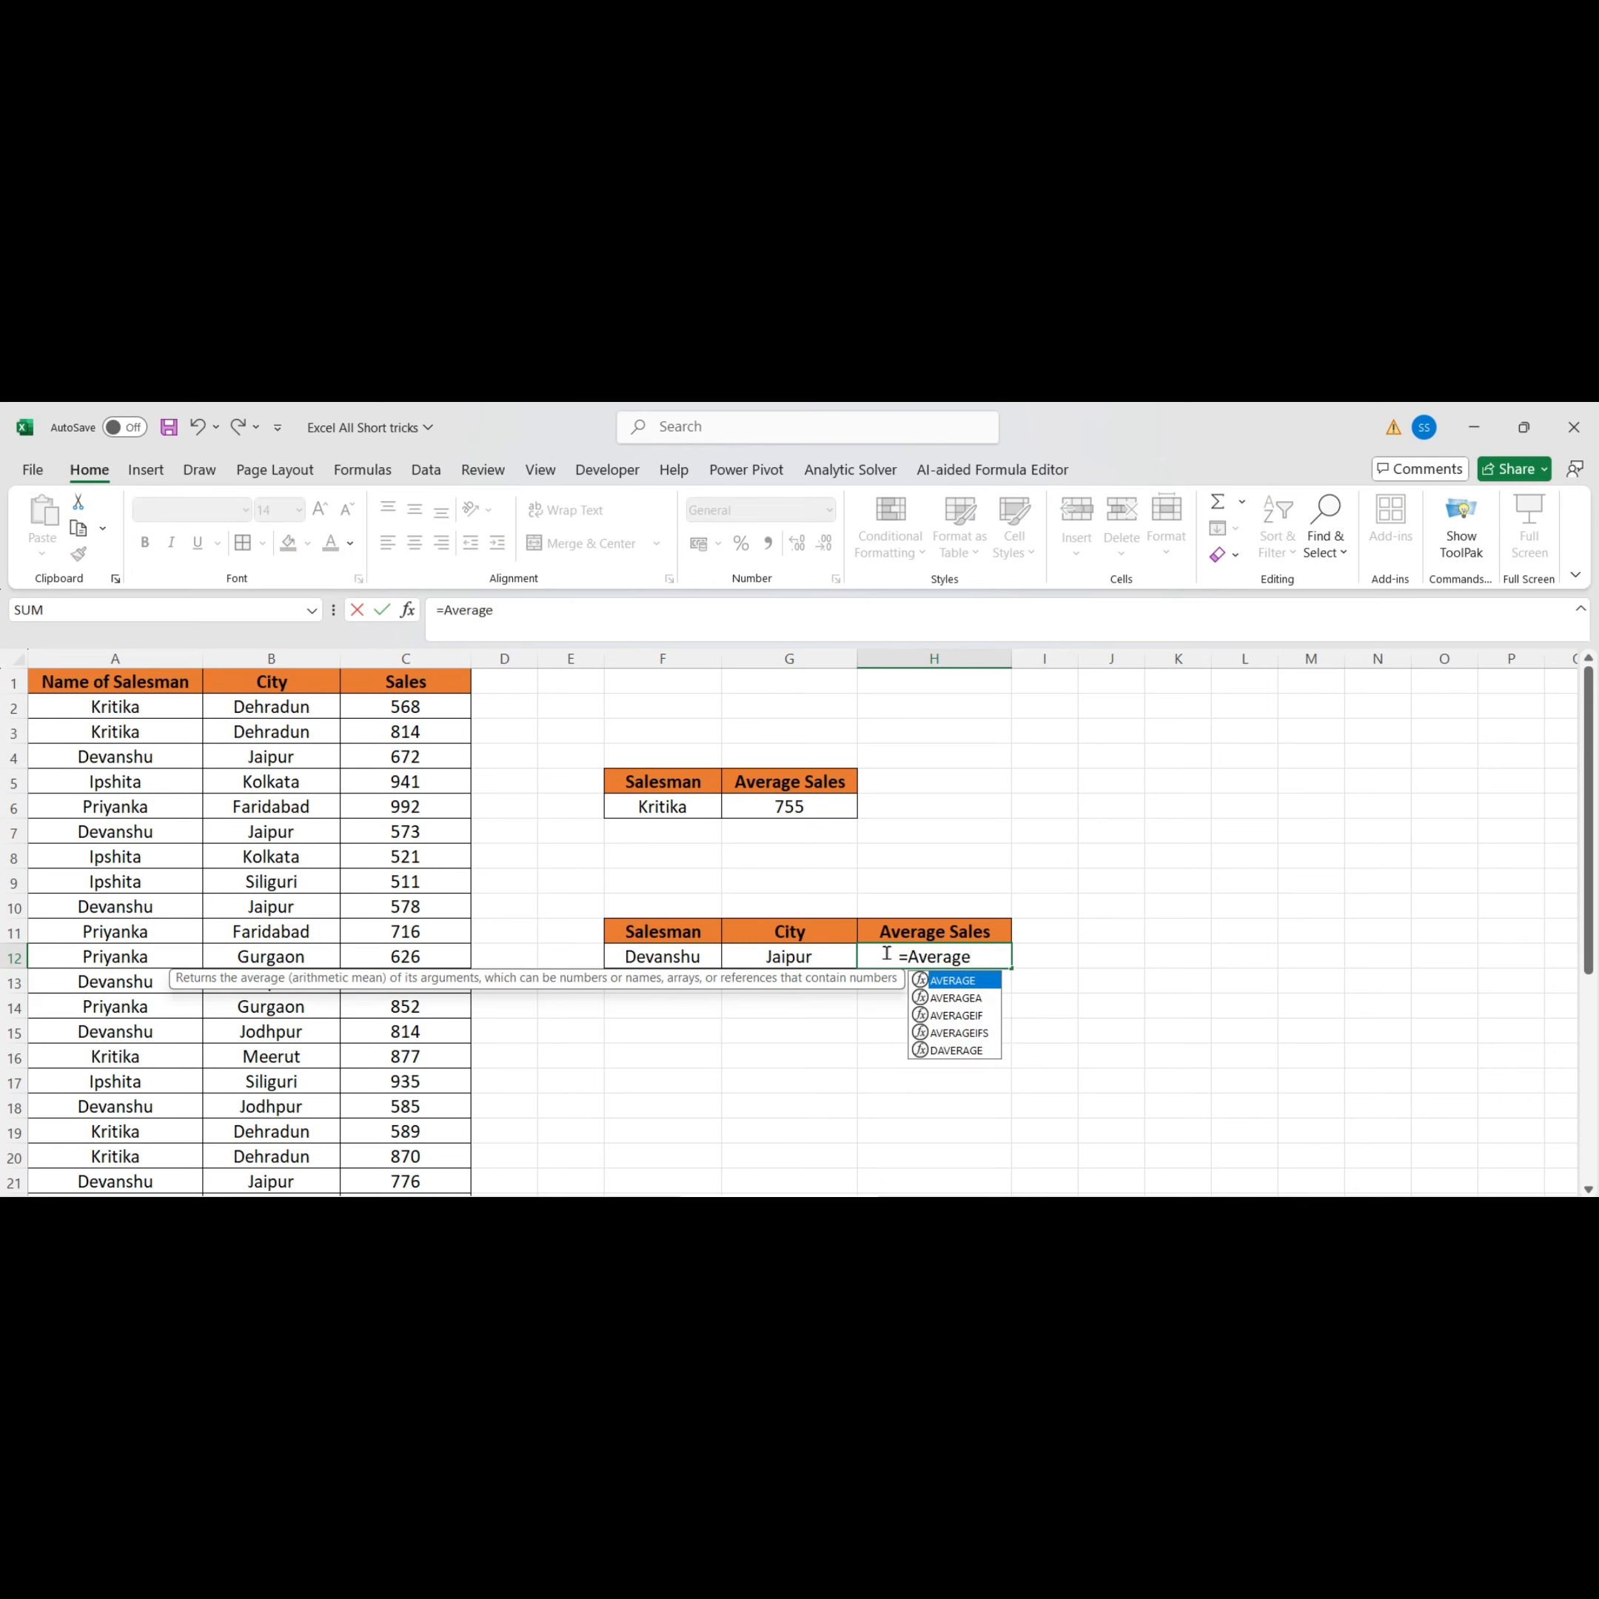
type("ifs")
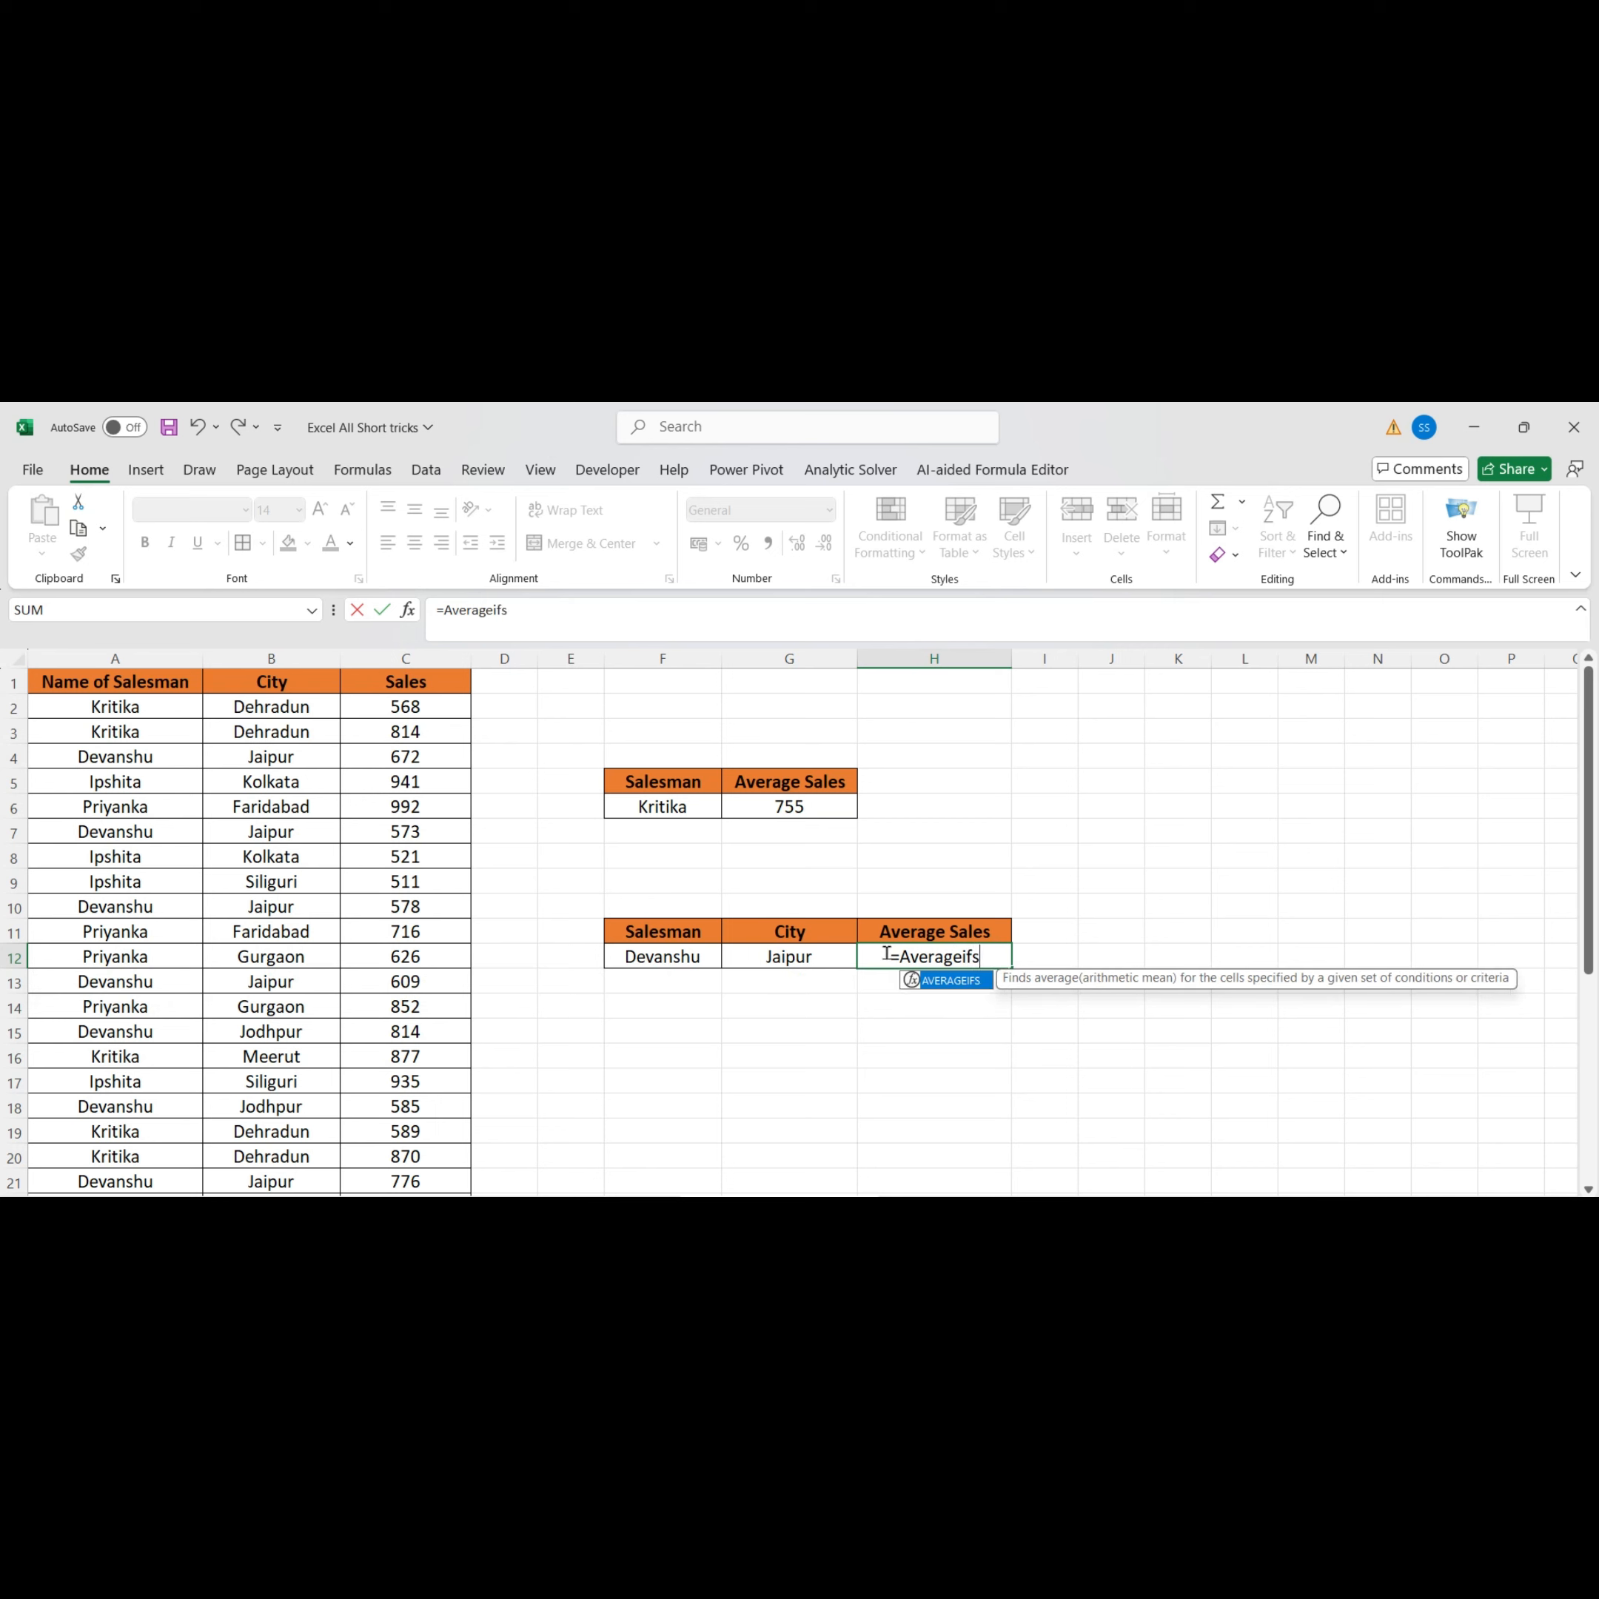
type("(")
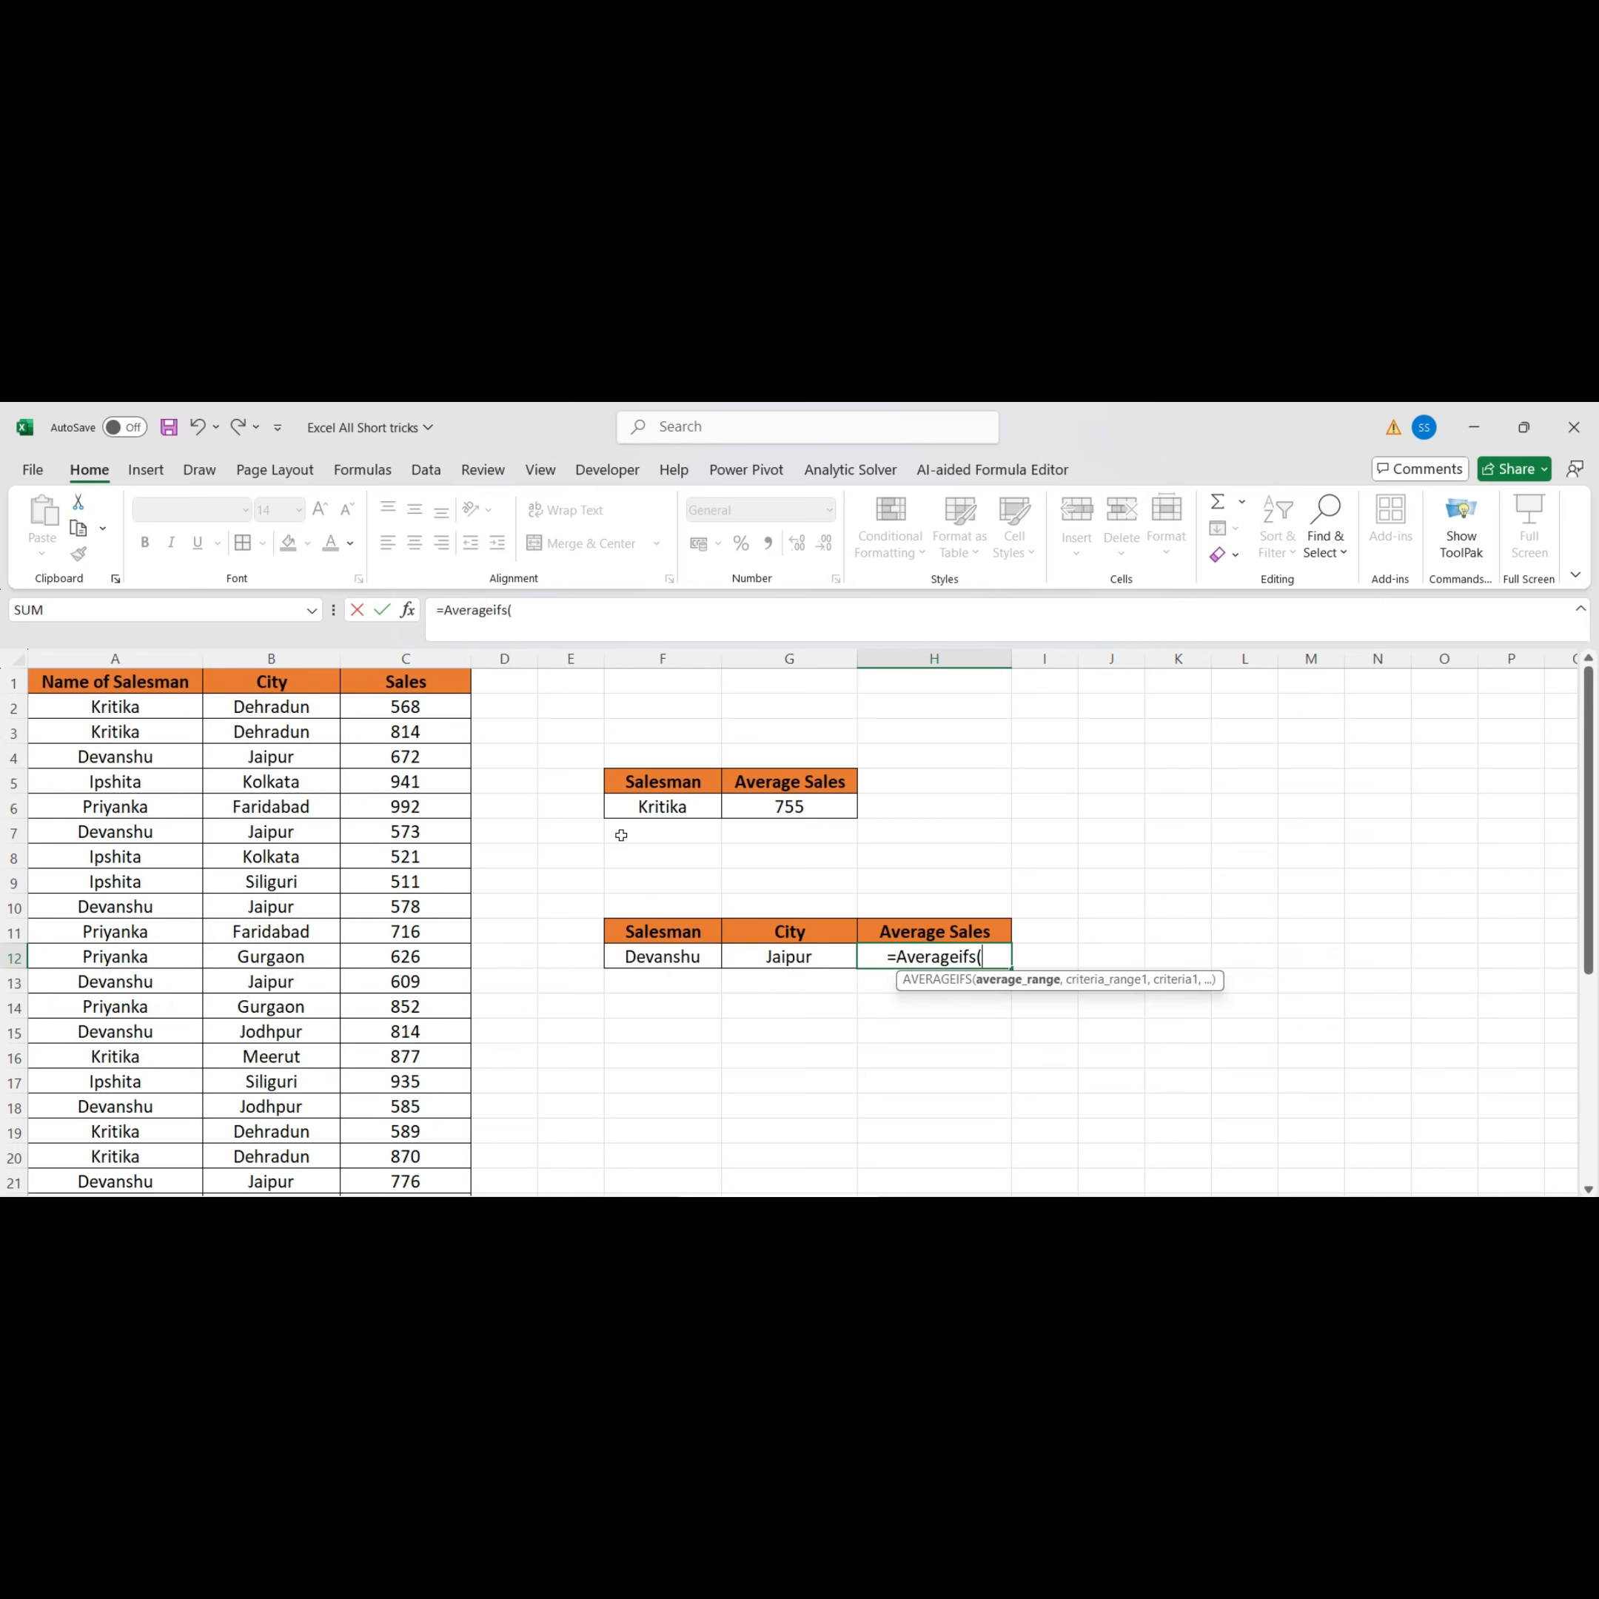
left_click(404, 710)
key("ctrl+shift+Down")
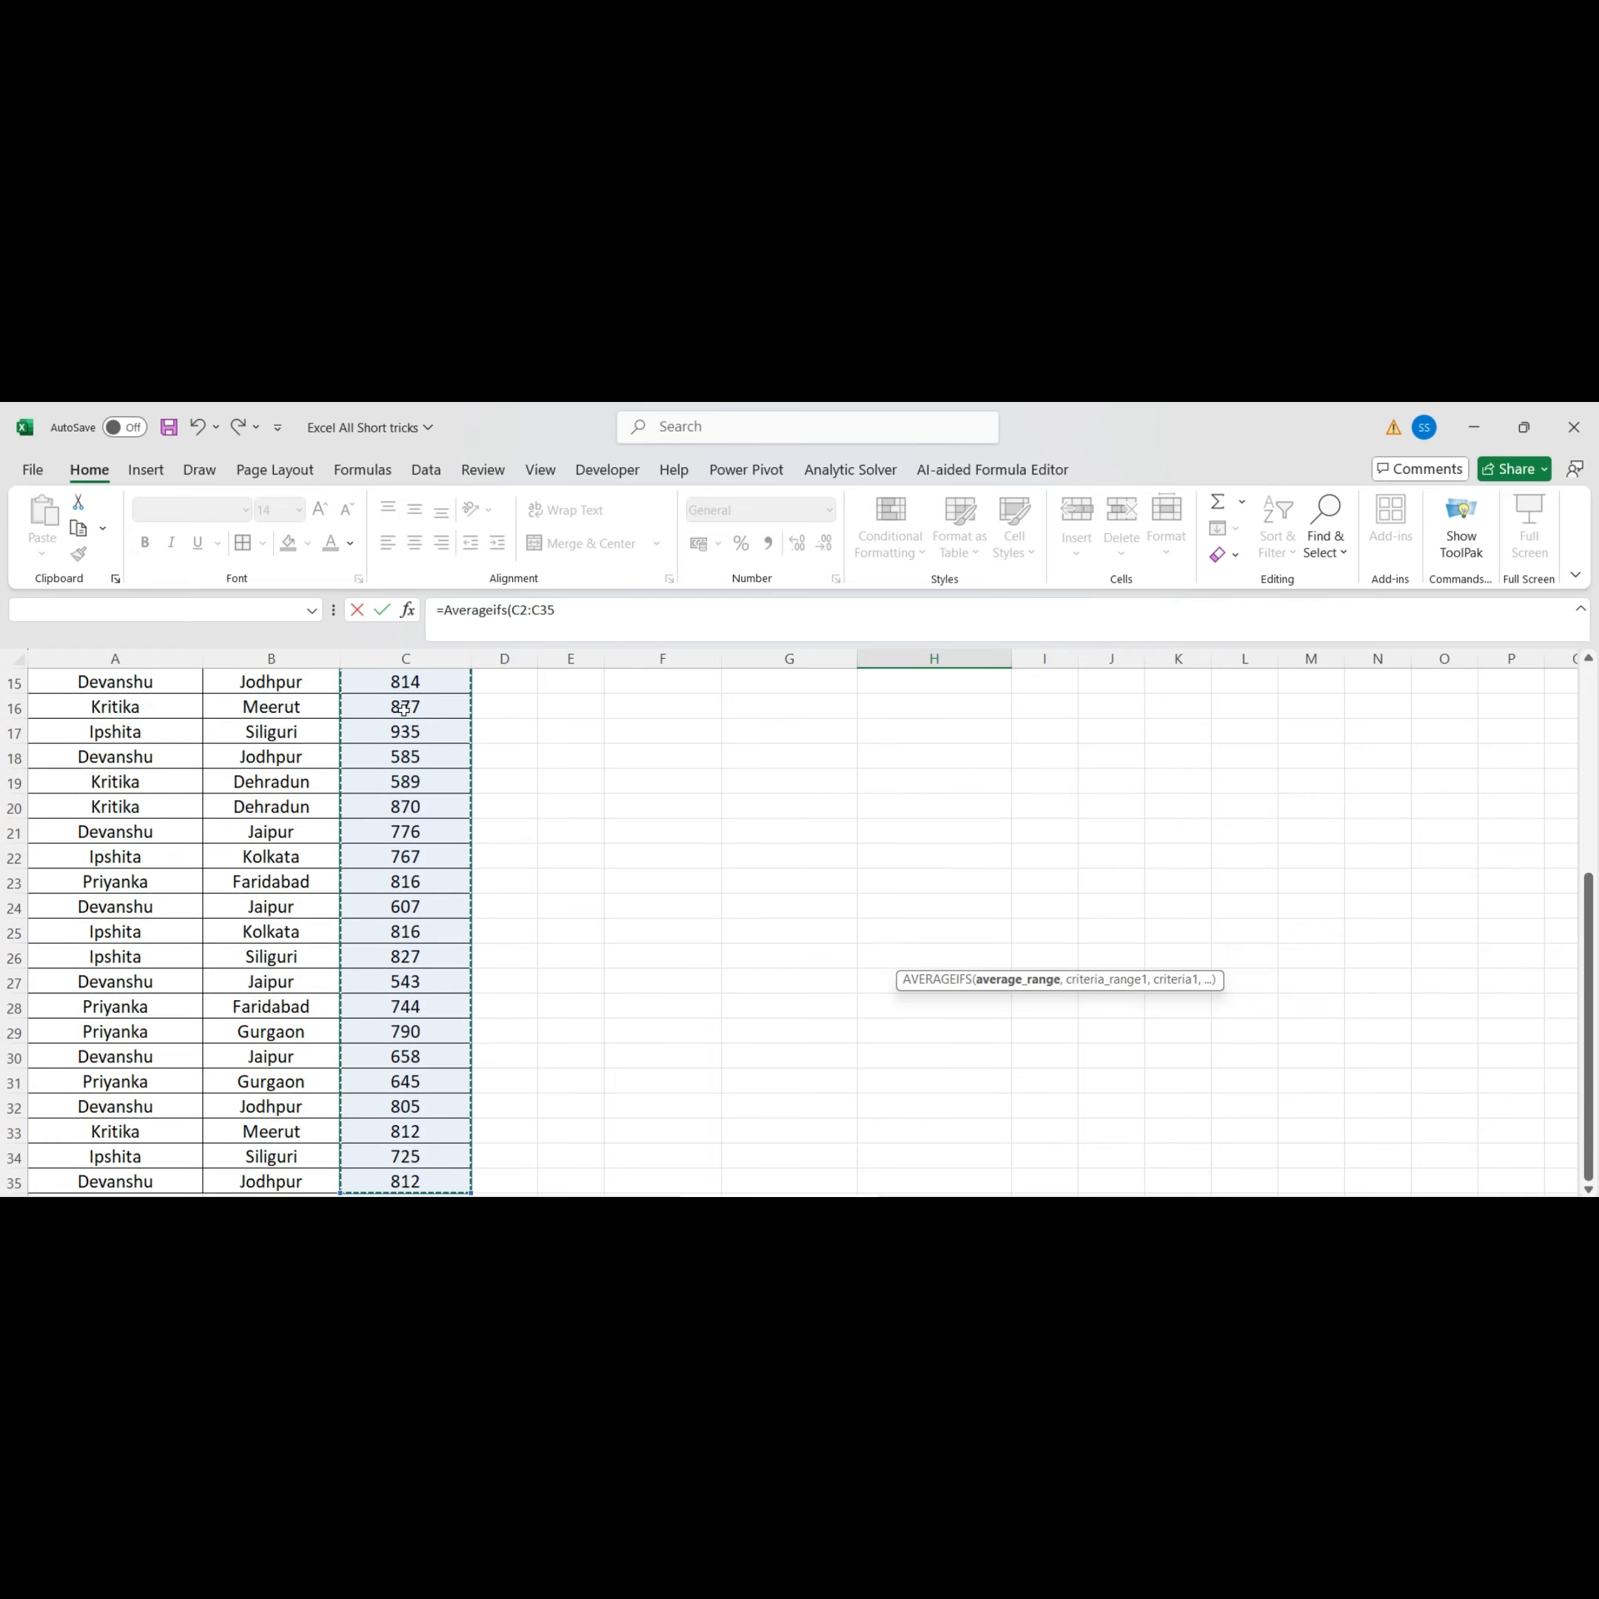
type(",")
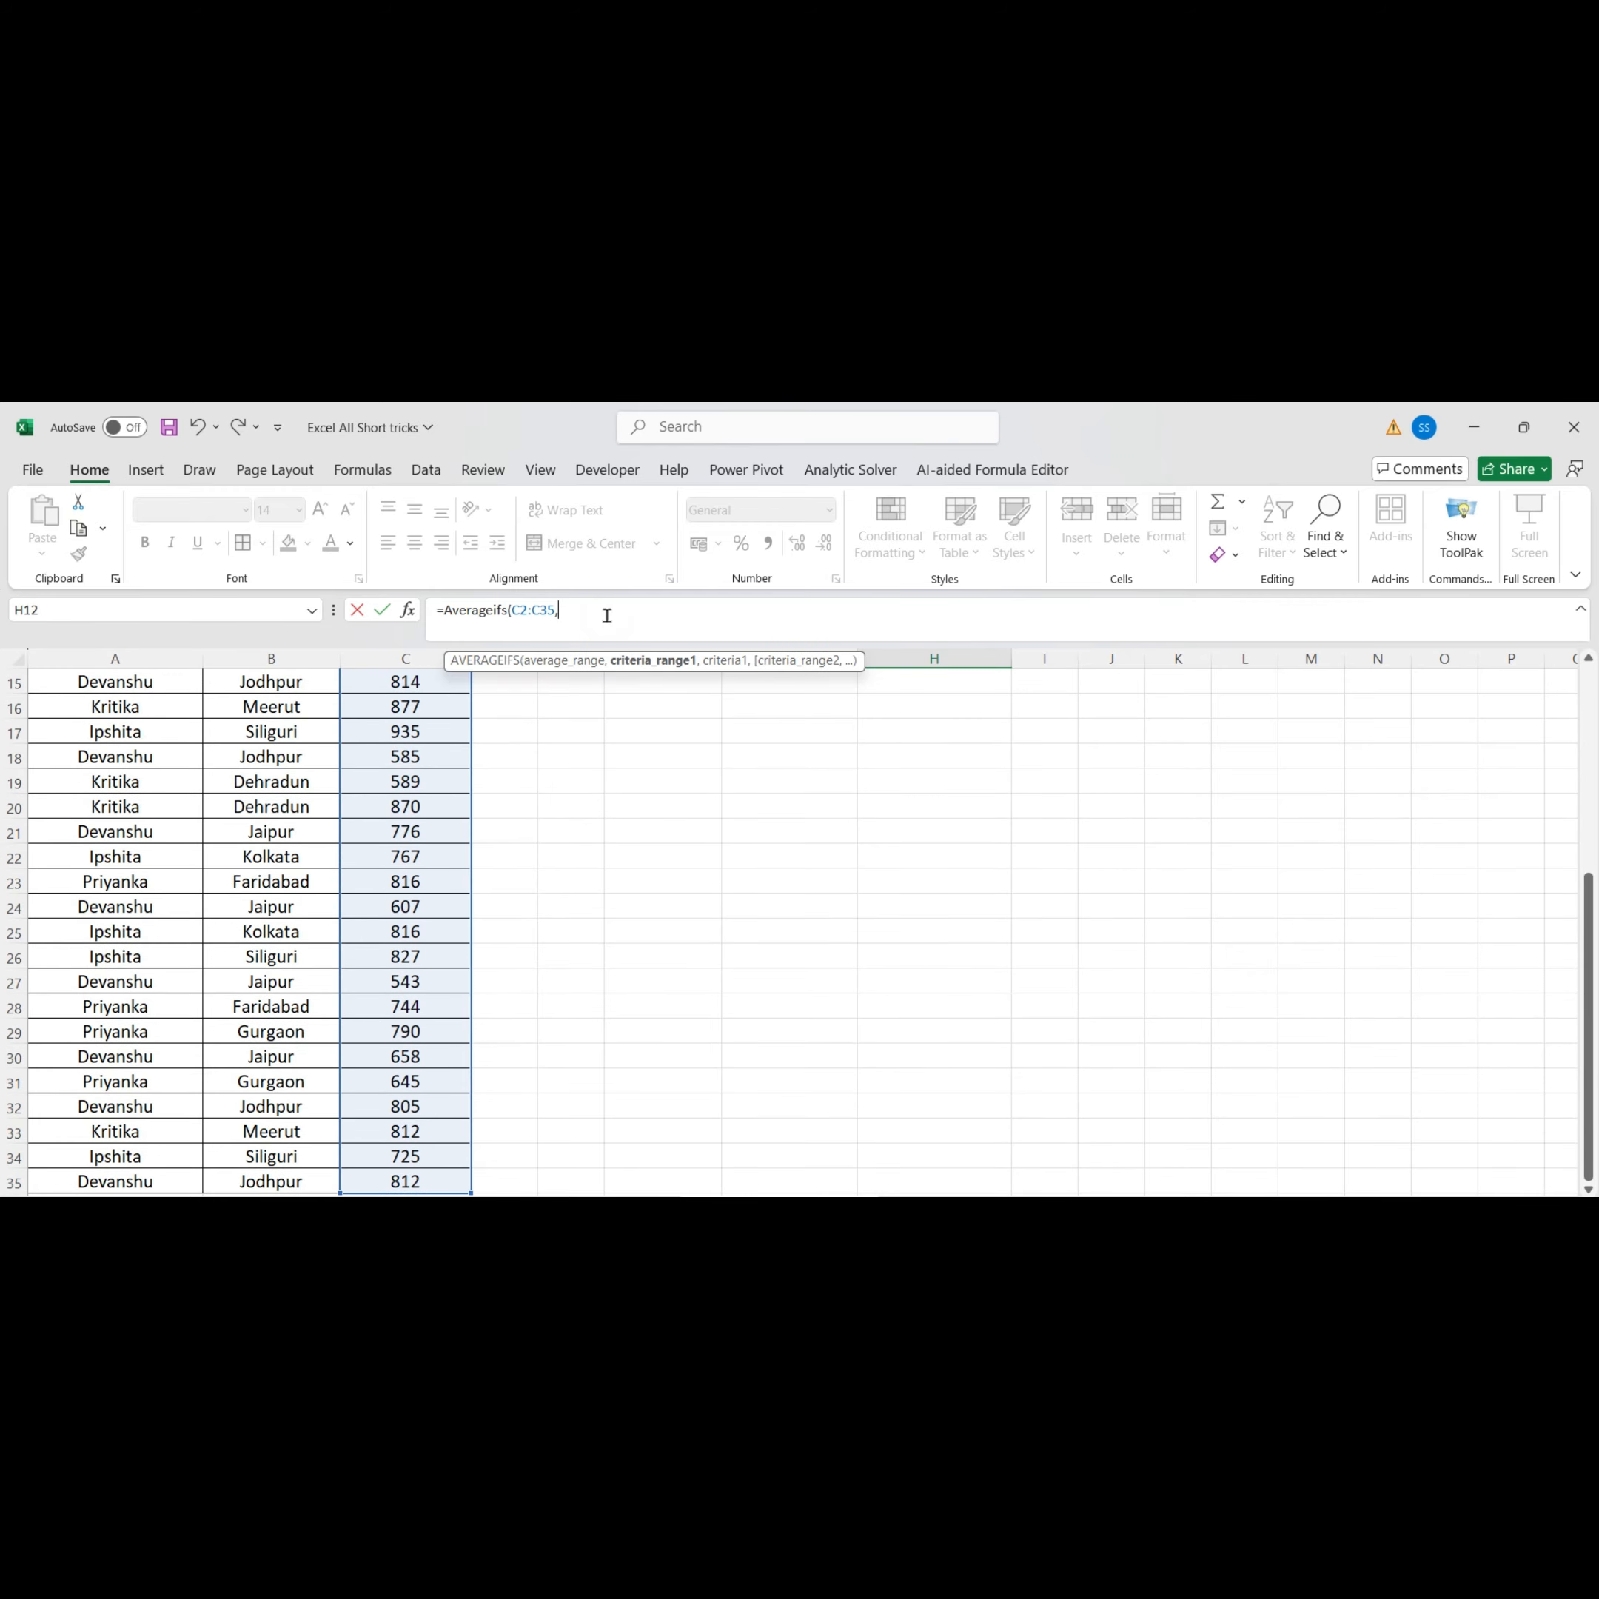
Add the salesman names A2:A35 as the first criteria range with F12 as its criterion
scroll(684, 945, "up", 5)
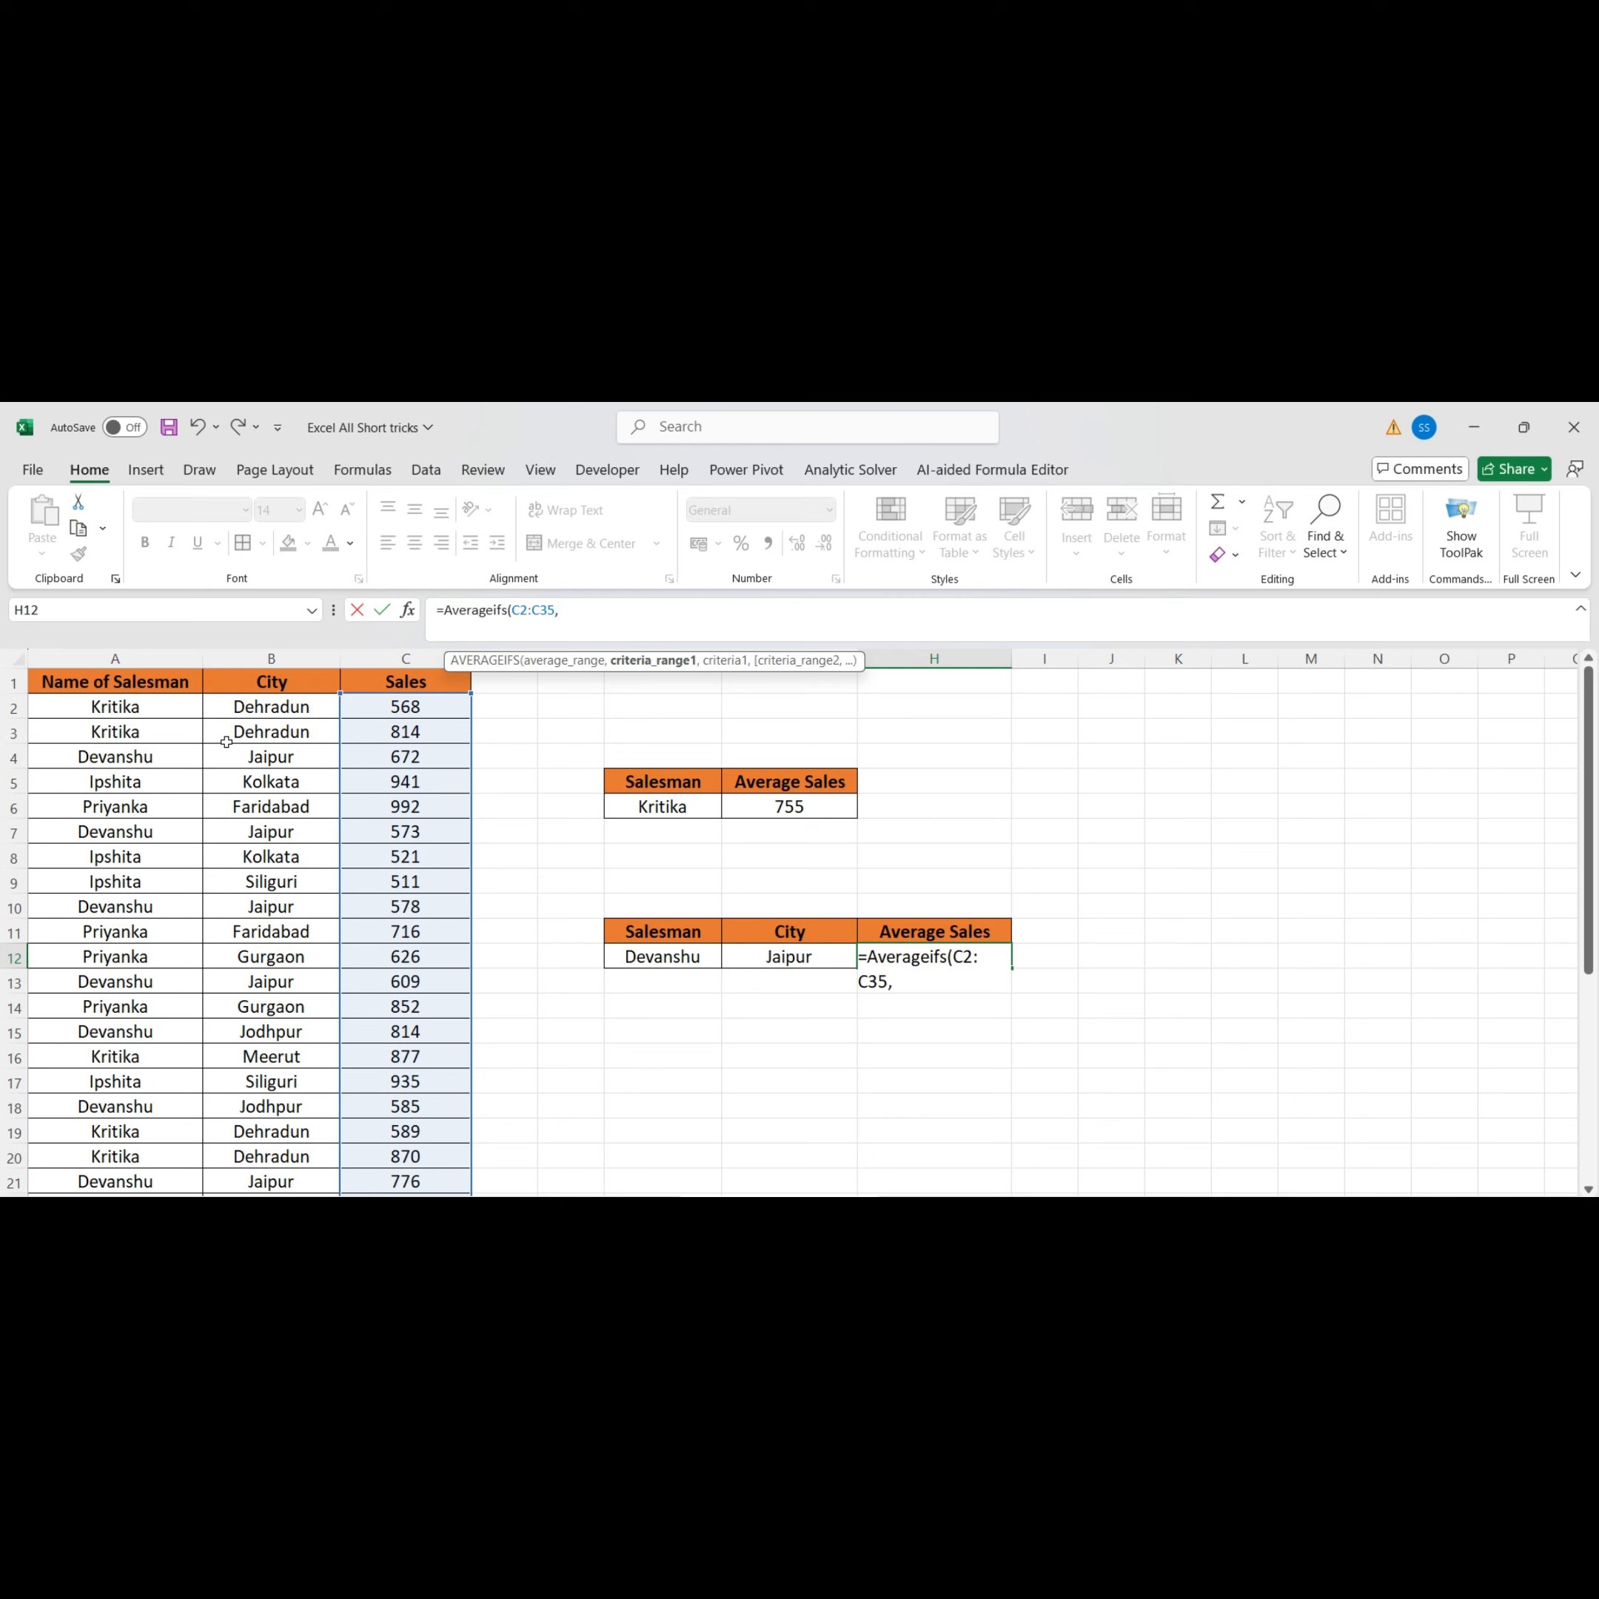
left_click(154, 715)
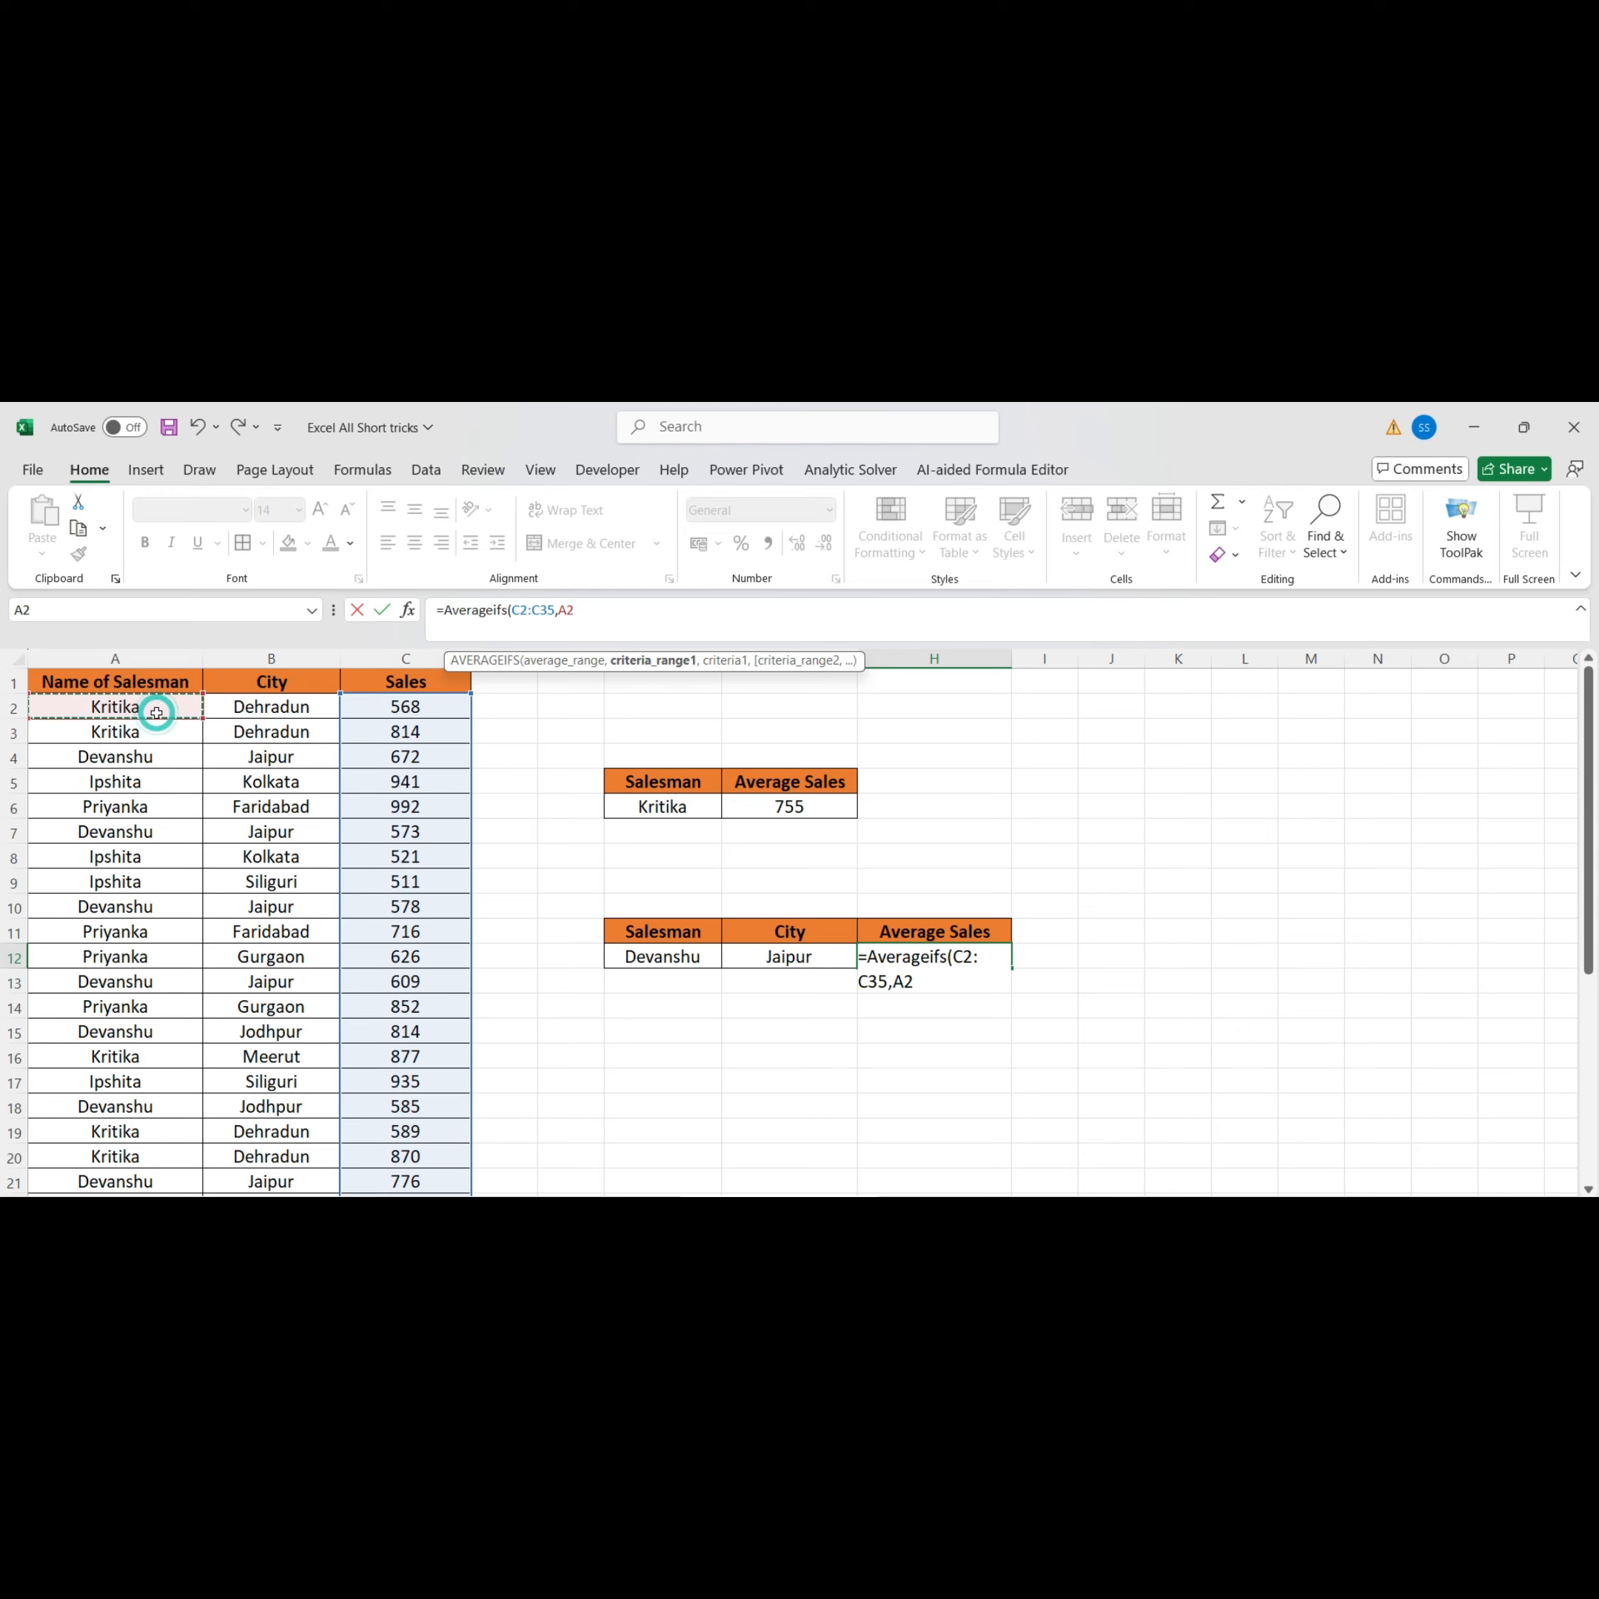
key("ctrl+shift+Down")
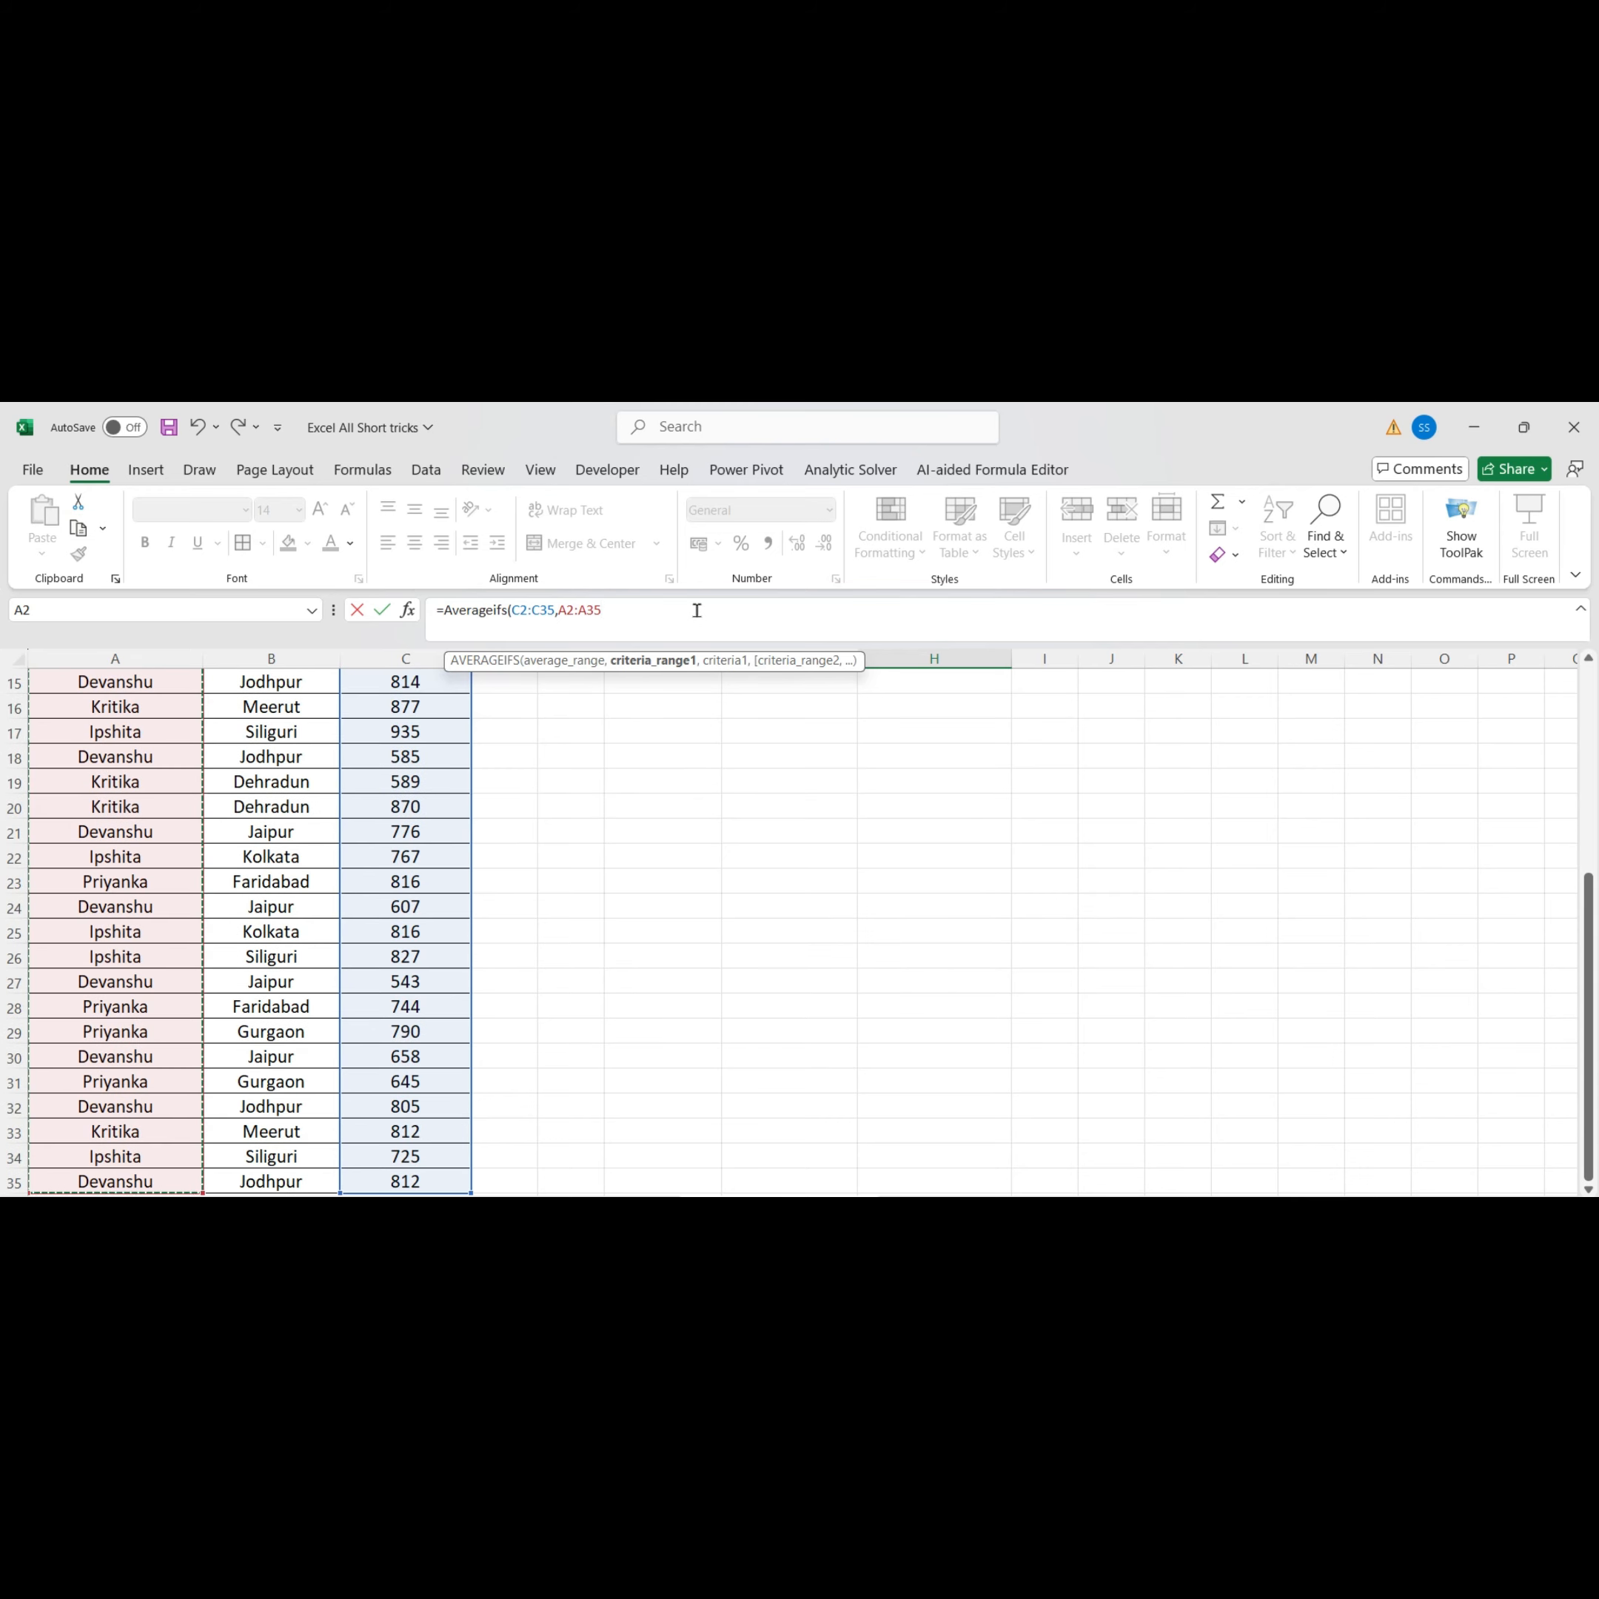
type(",")
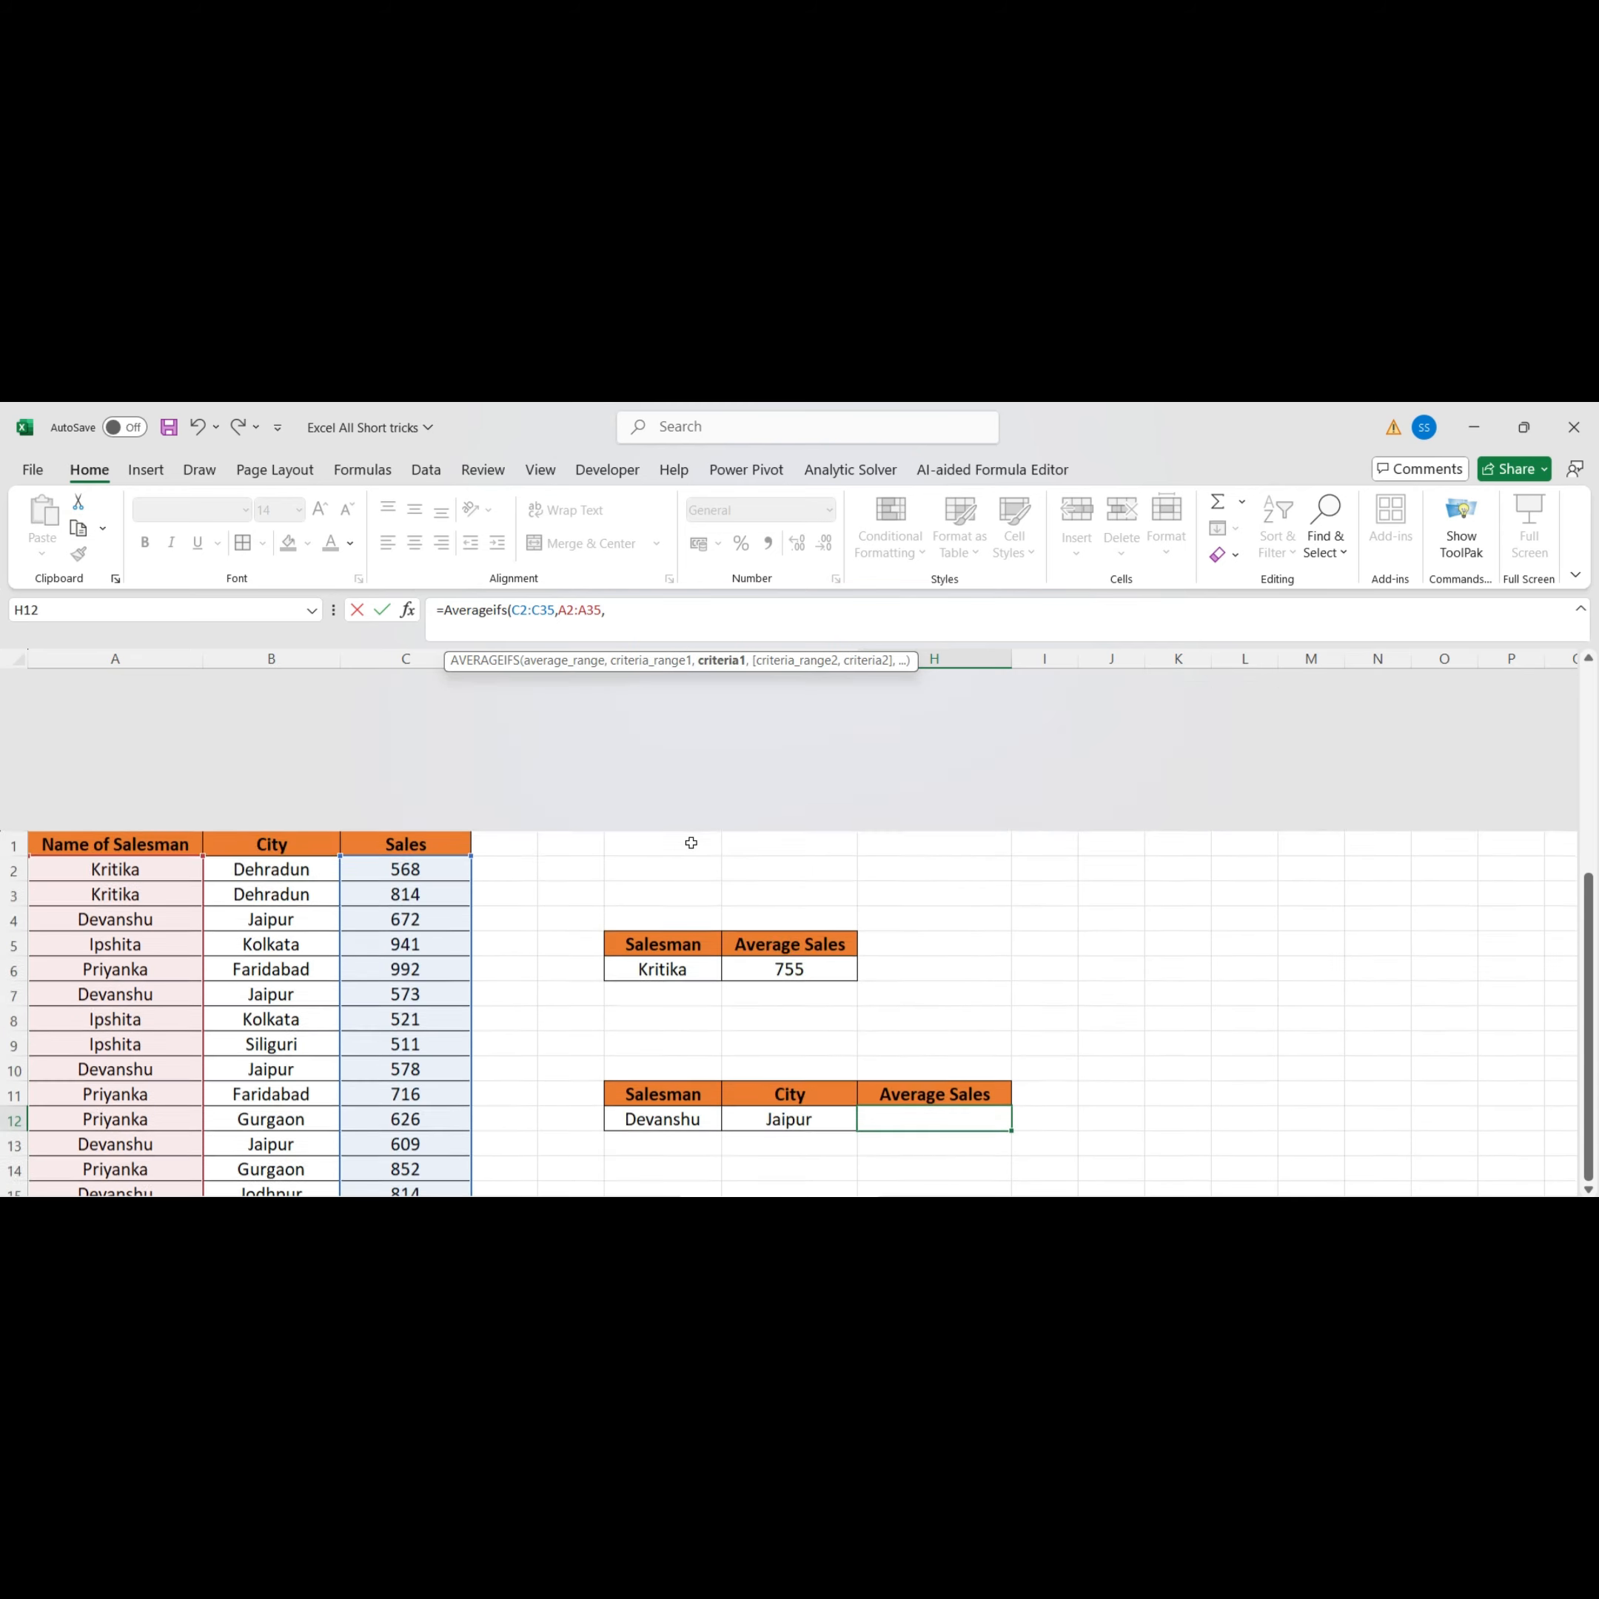
scroll(689, 842, "up", 5)
left_click(668, 948)
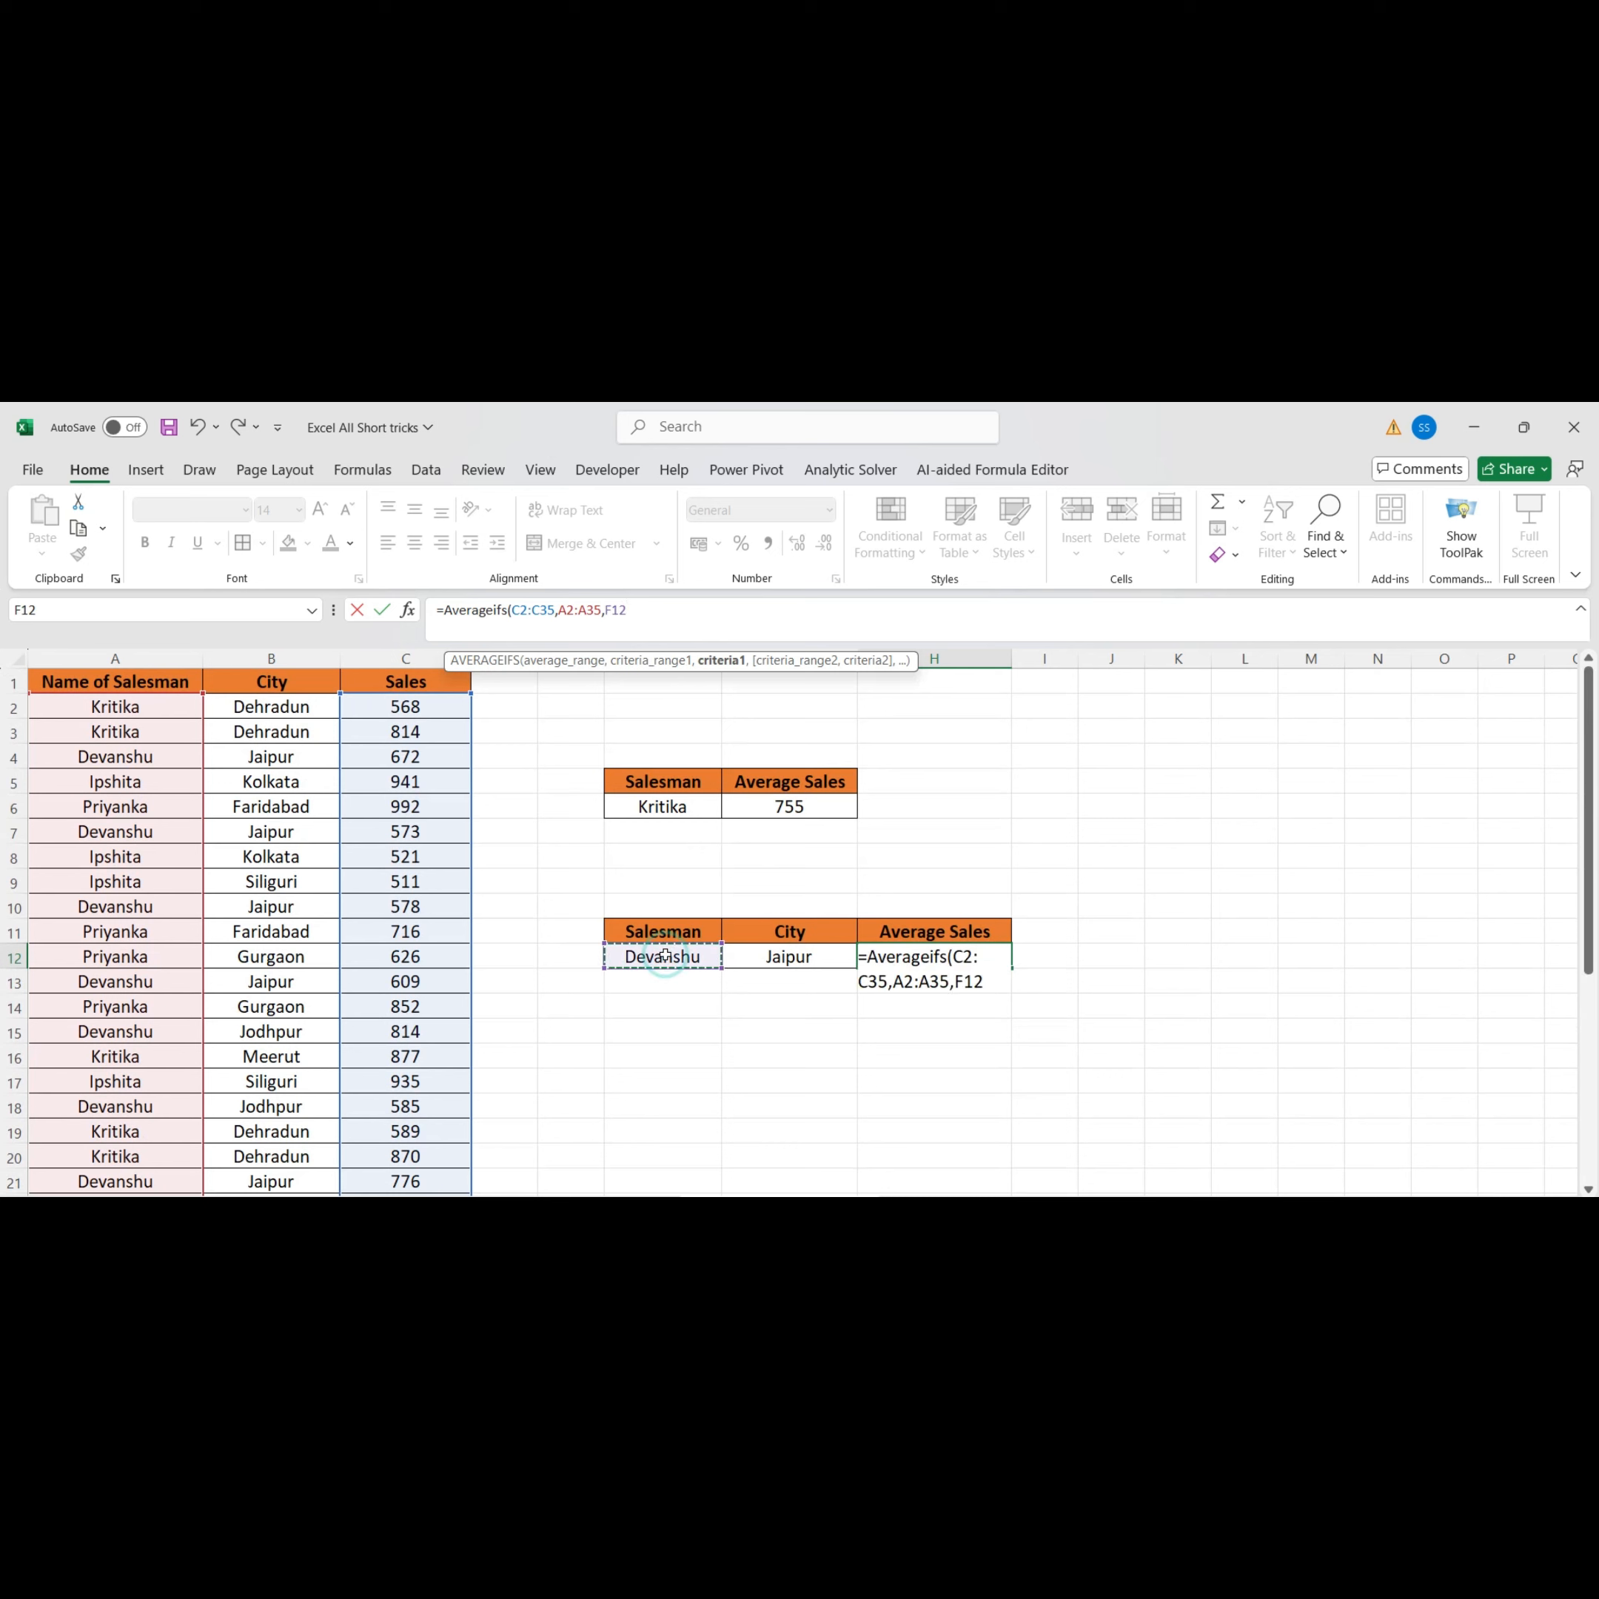
type(",")
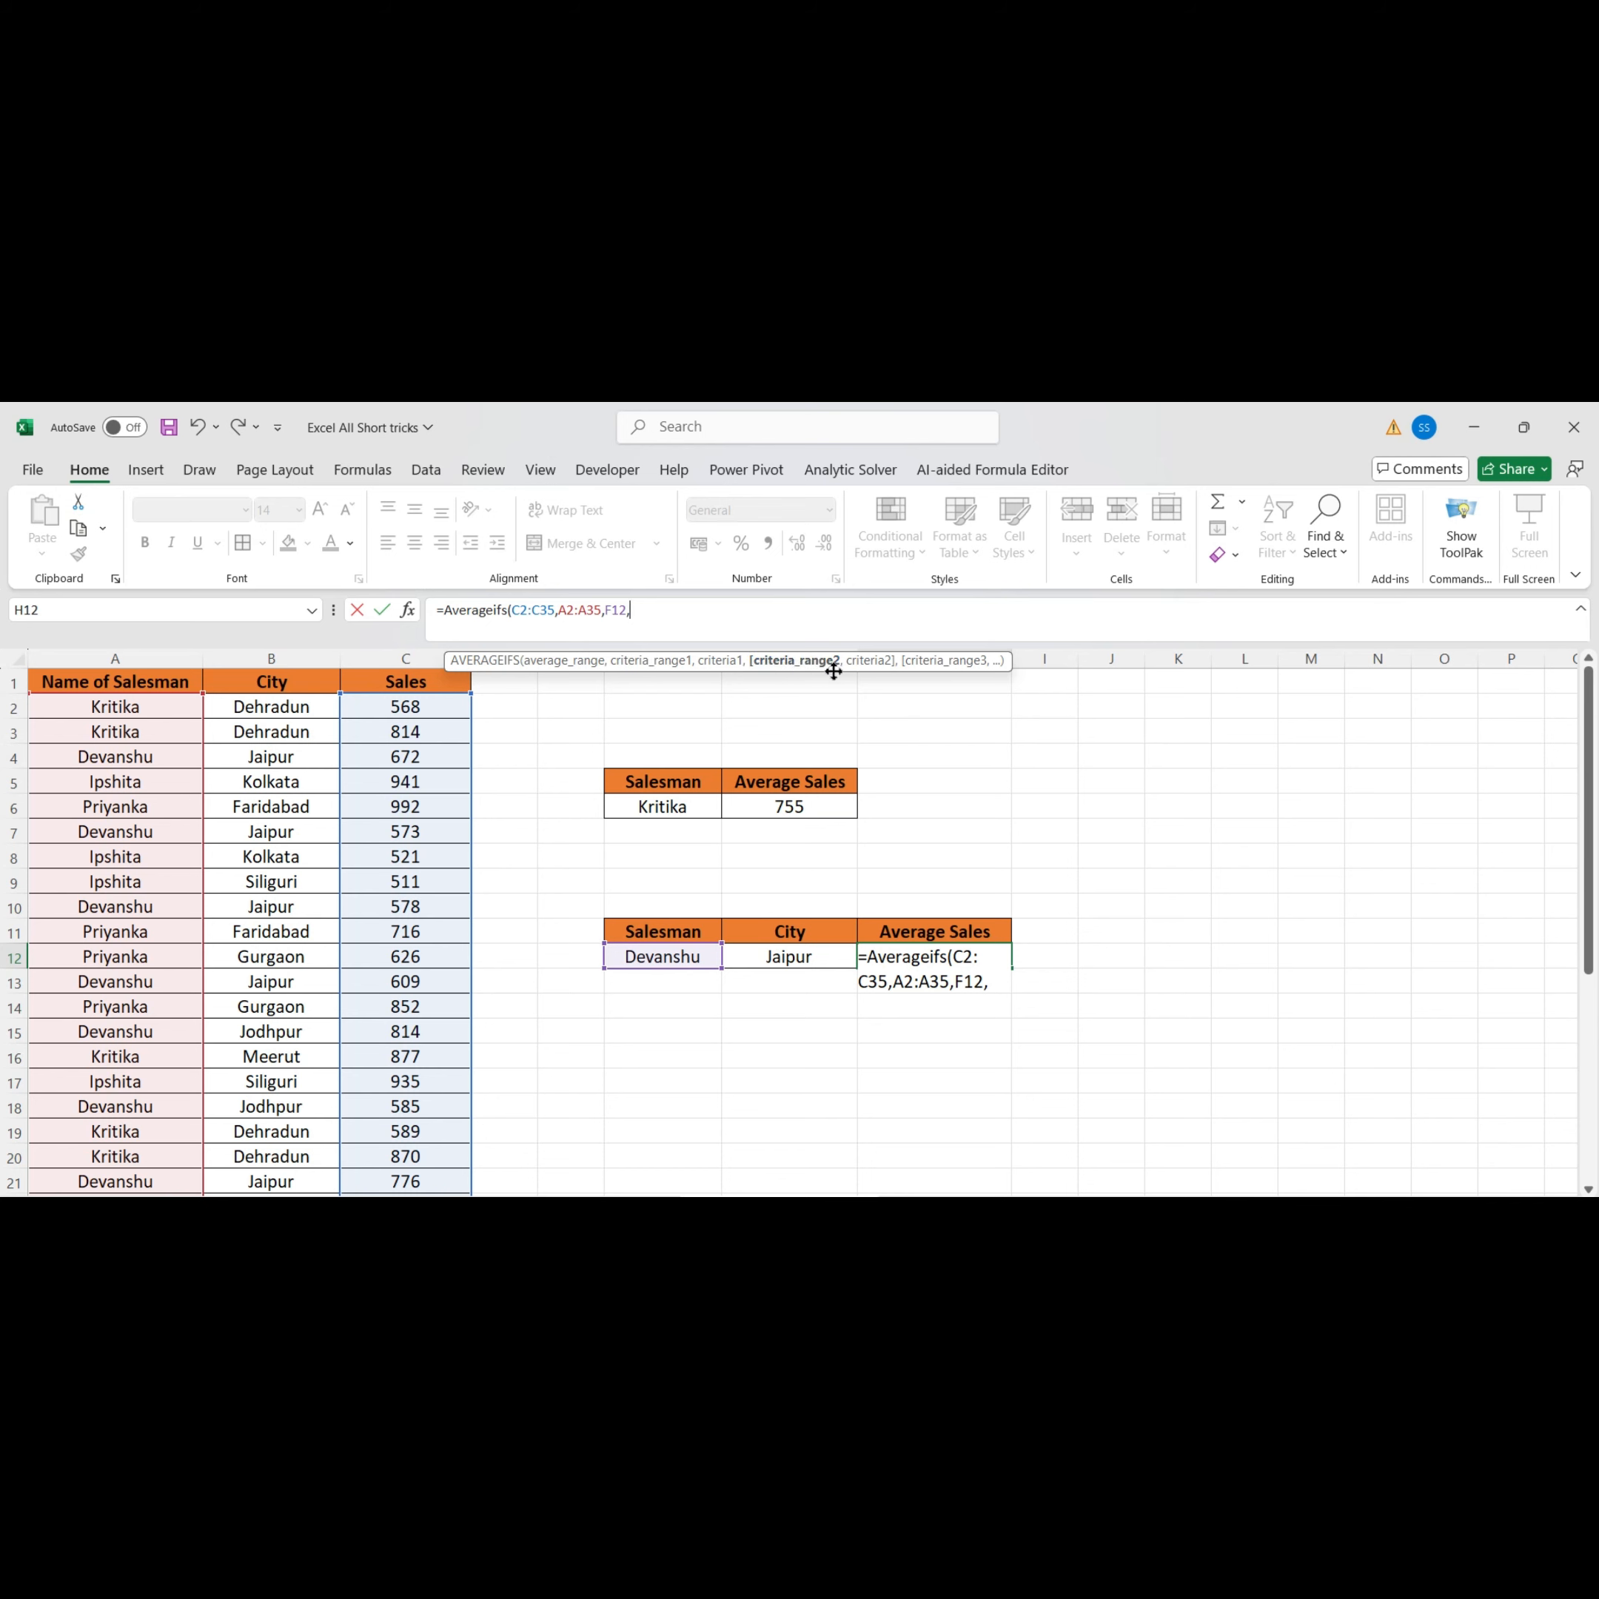
Add the cities B2:B35 as the second criteria range with G12 as its criterion and commit the formula
left_click(295, 719)
key("ctrl+shift+Down")
type(",")
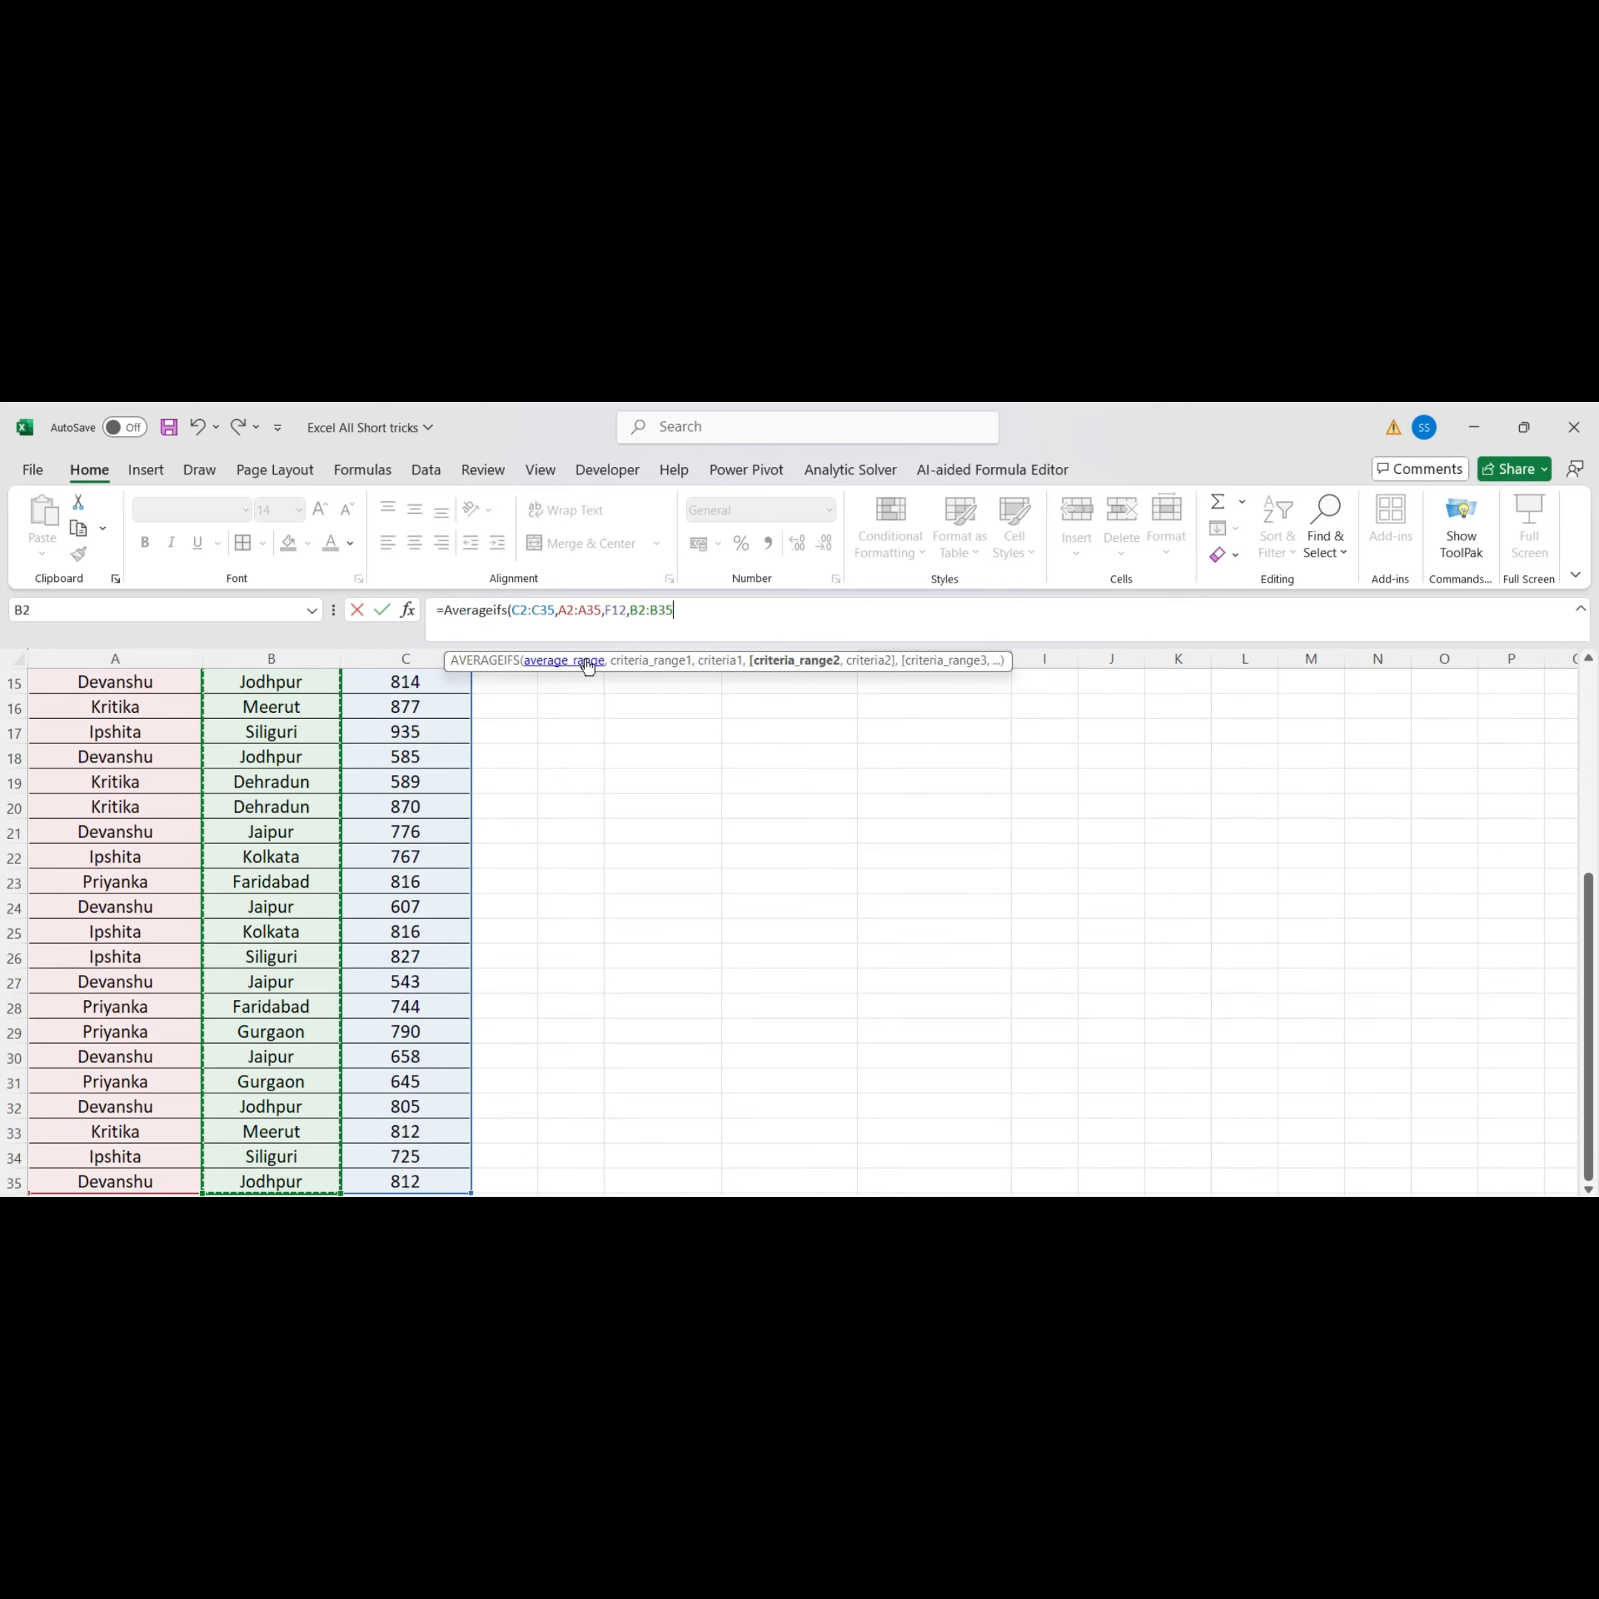
scroll(688, 756, "up", 5)
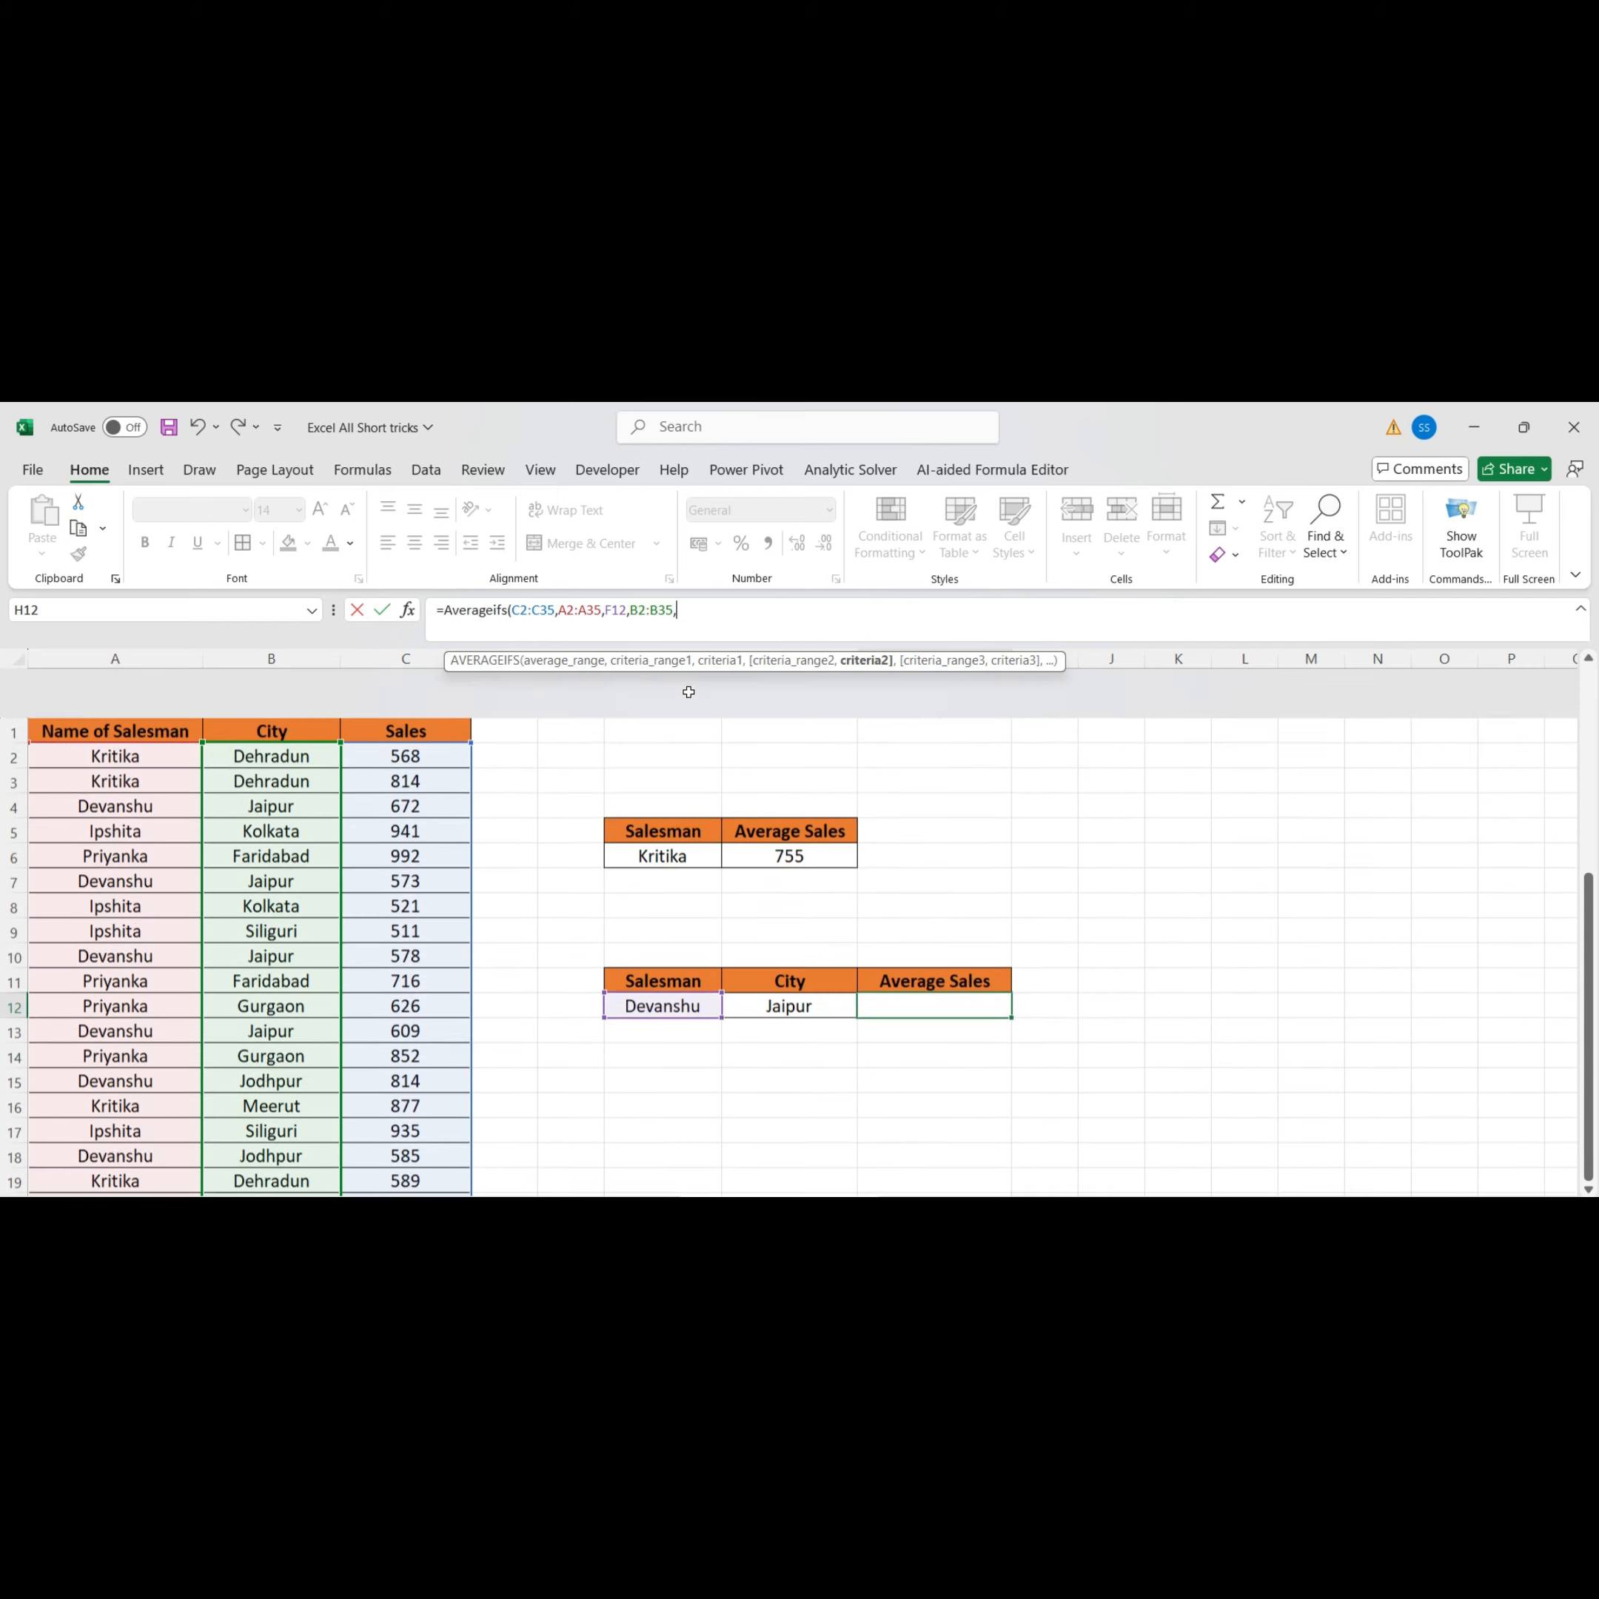
left_click(789, 956)
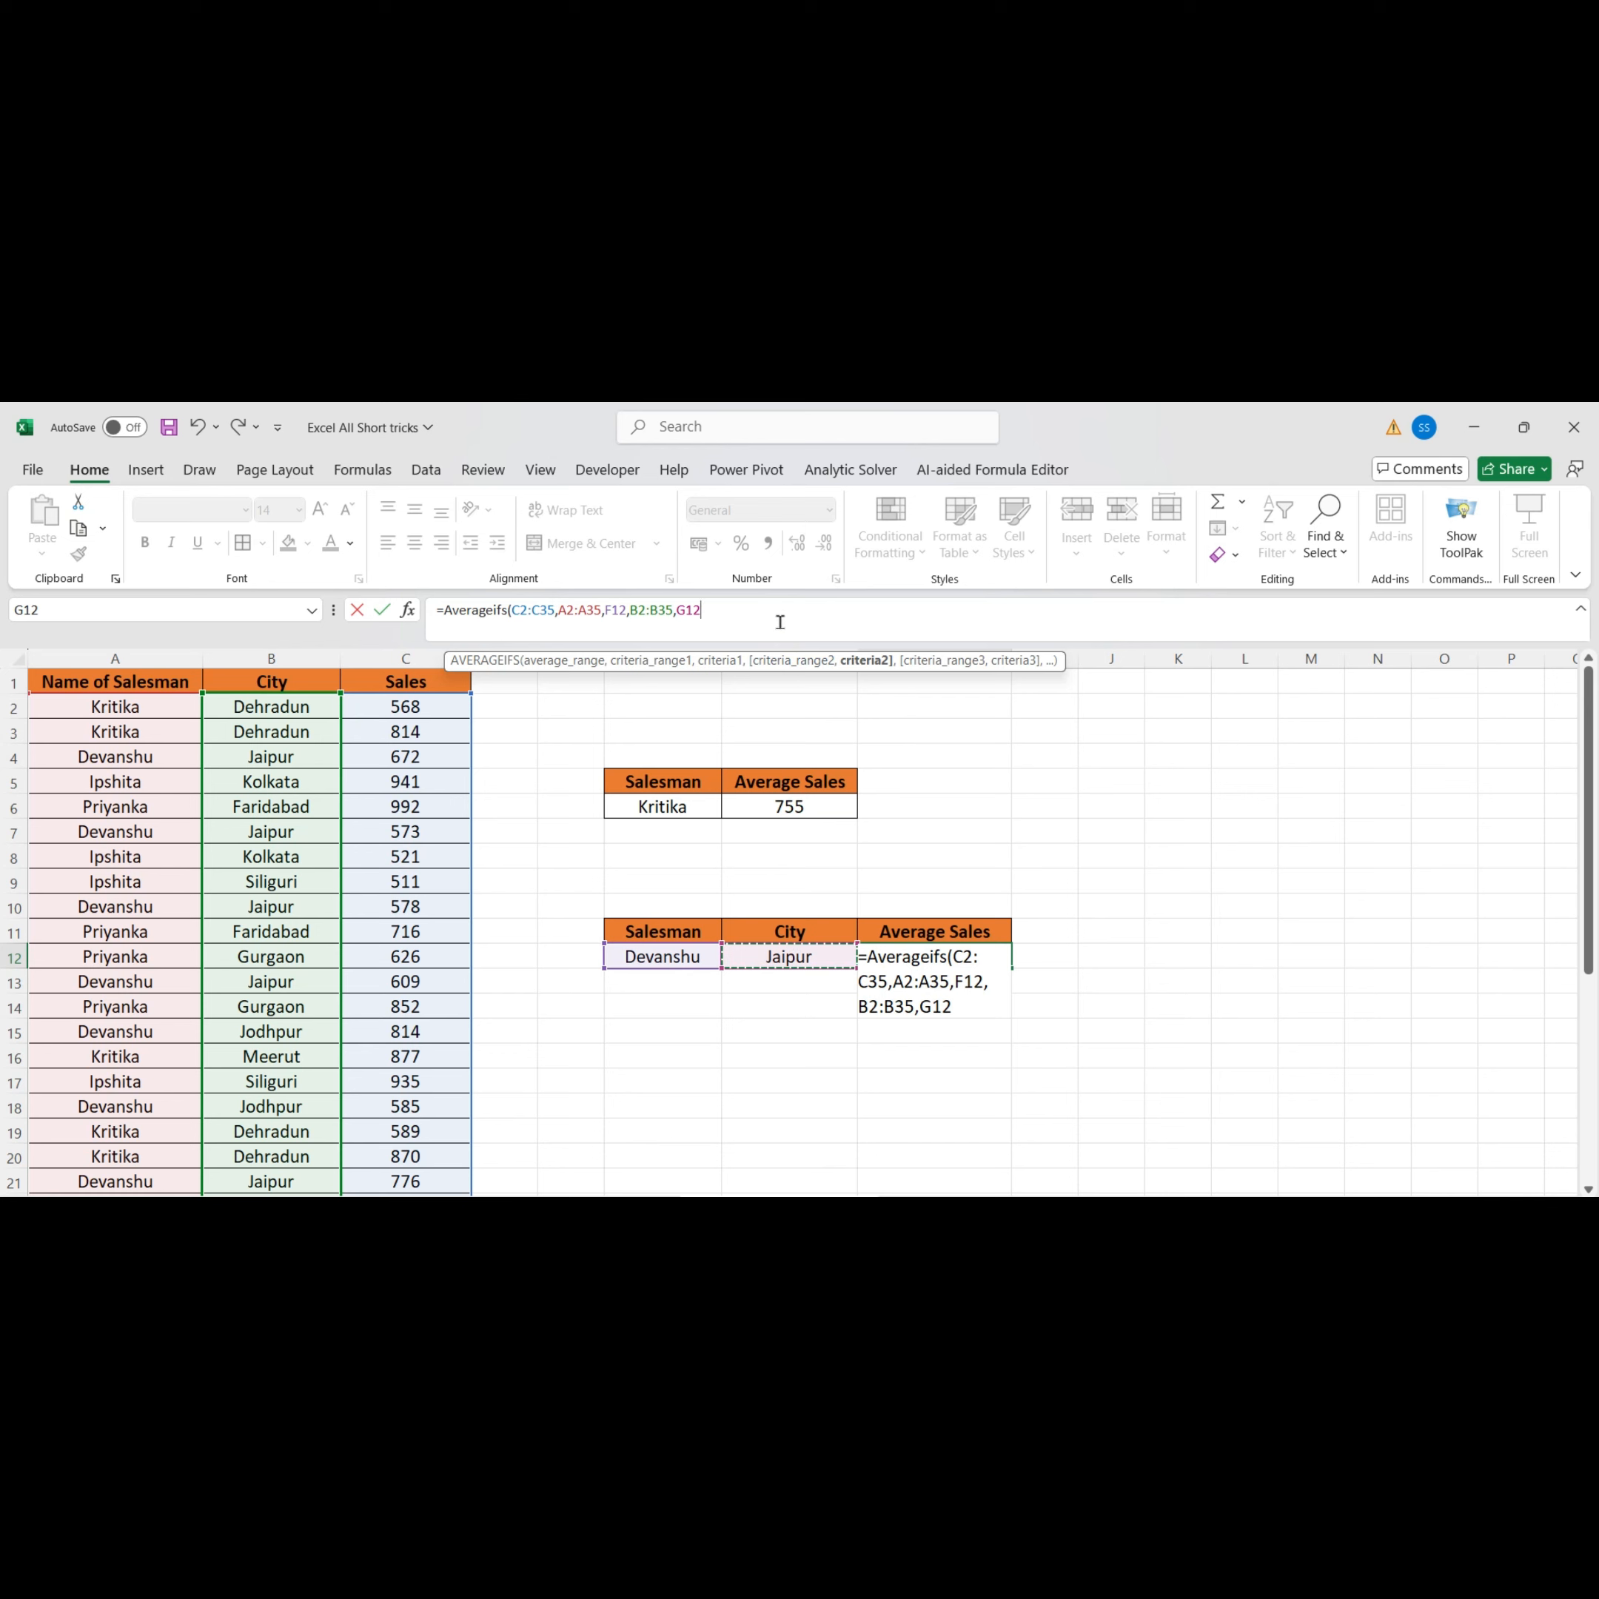
type(")")
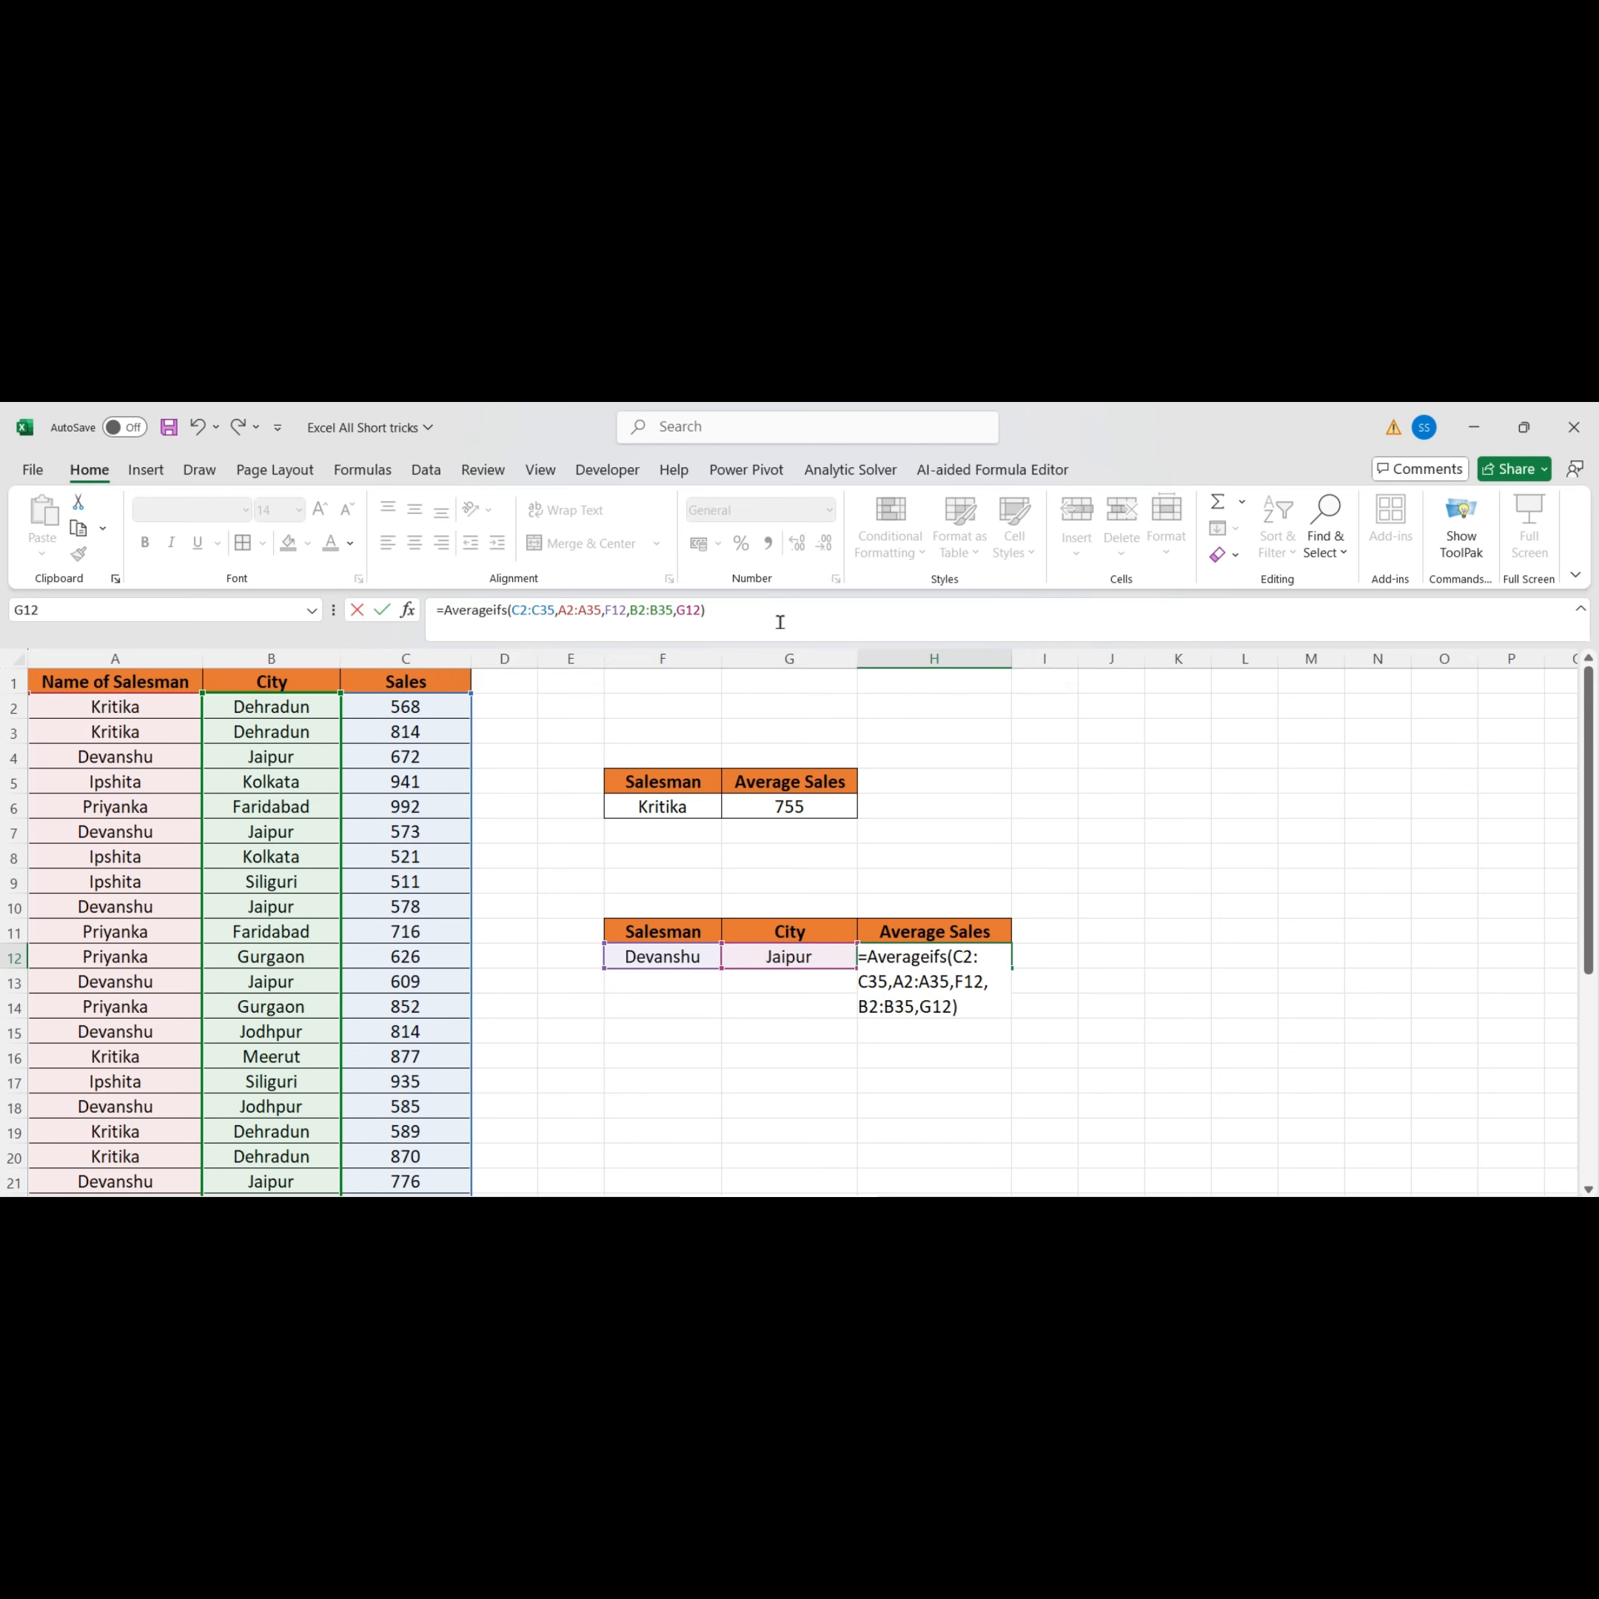
key("Return")
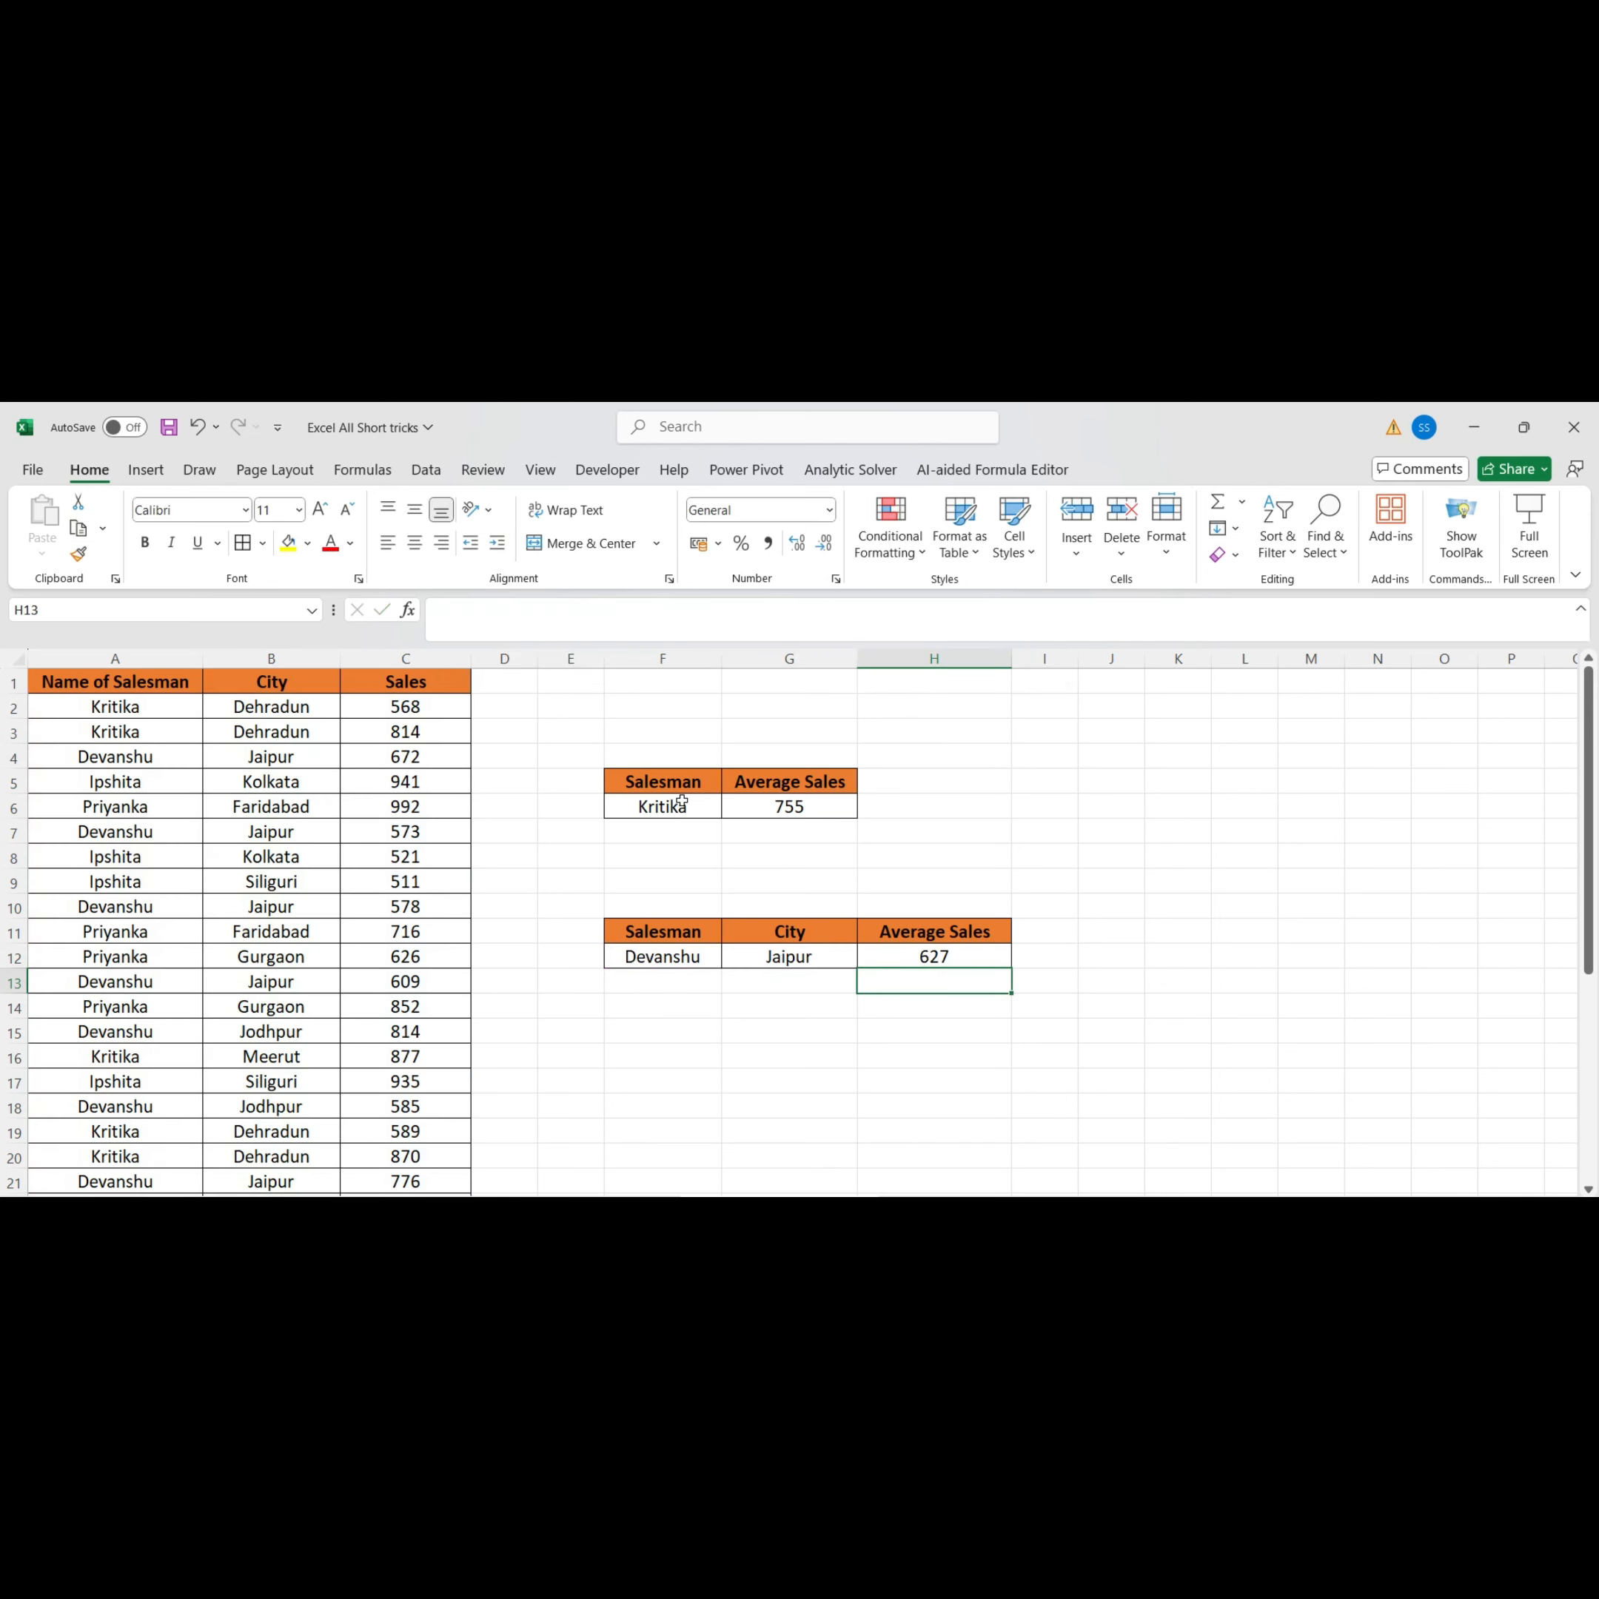
Switch the city in G12 to Jodhpur from its dropdown
left_click(935, 960)
left_click(847, 958)
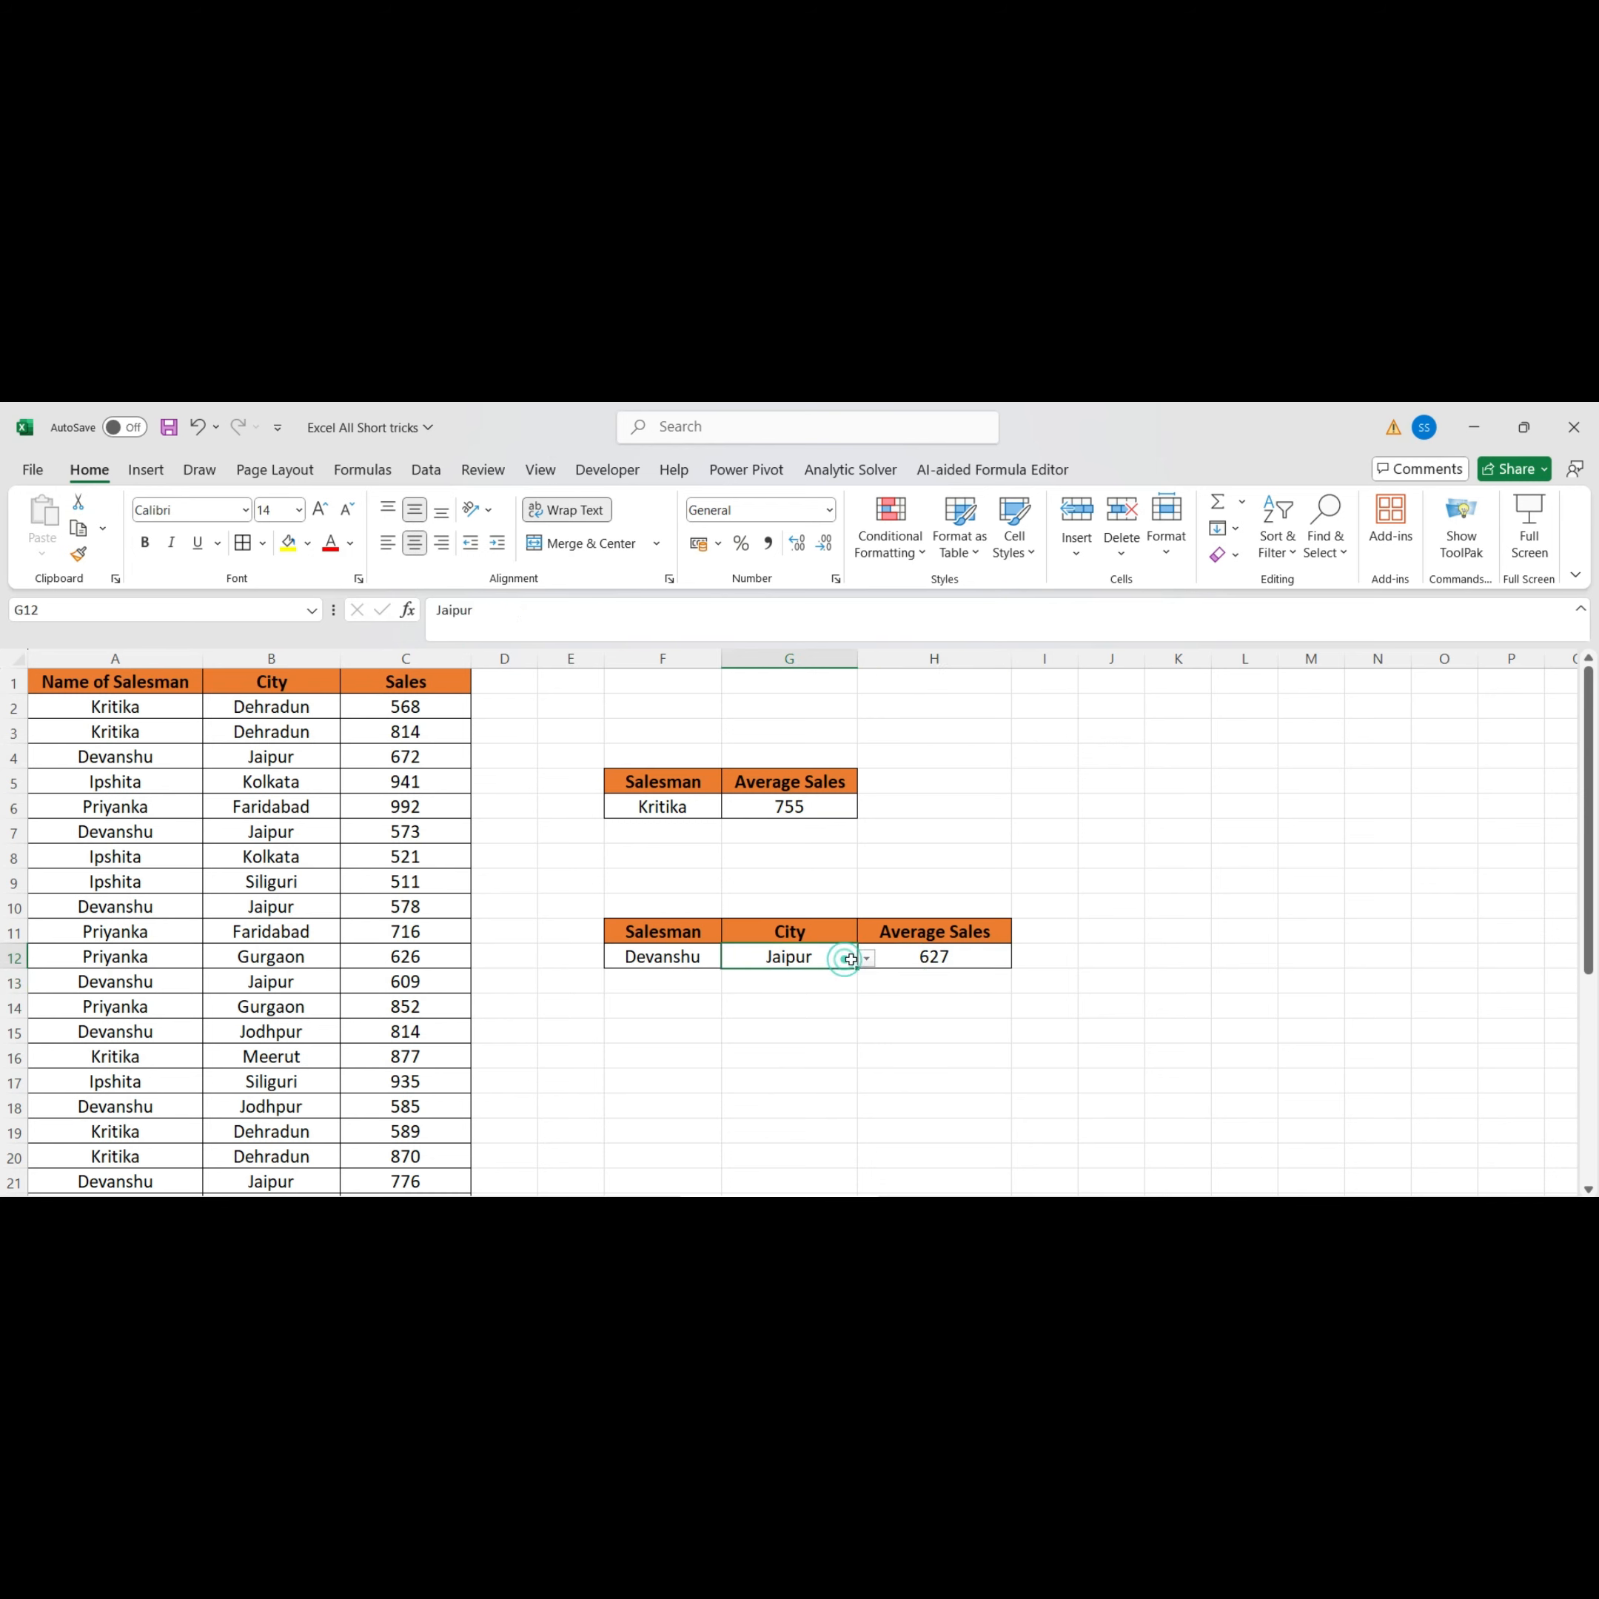
left_click(866, 958)
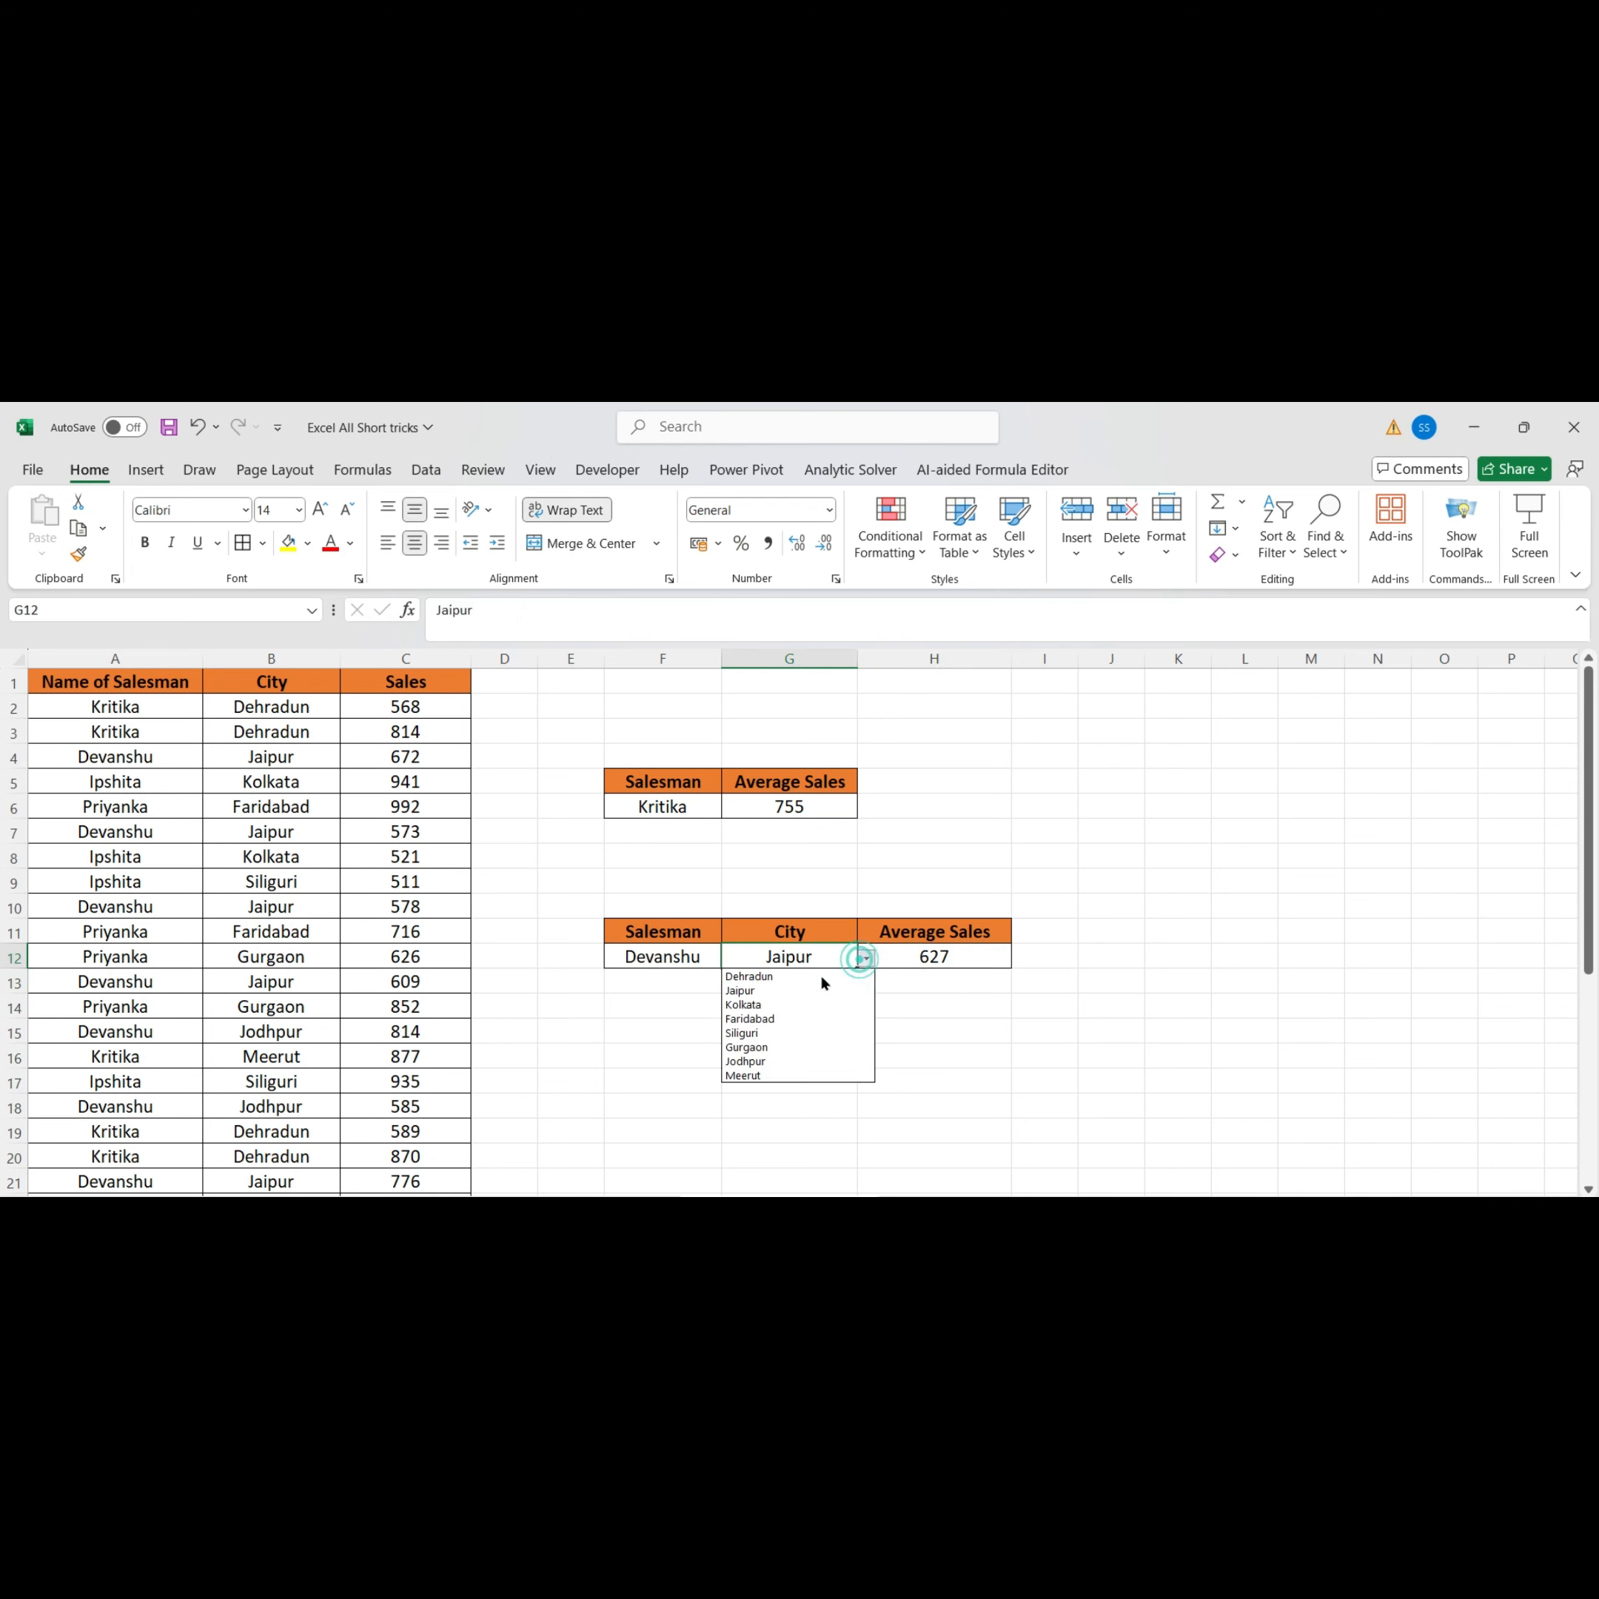
left_click(795, 1061)
left_click(794, 1056)
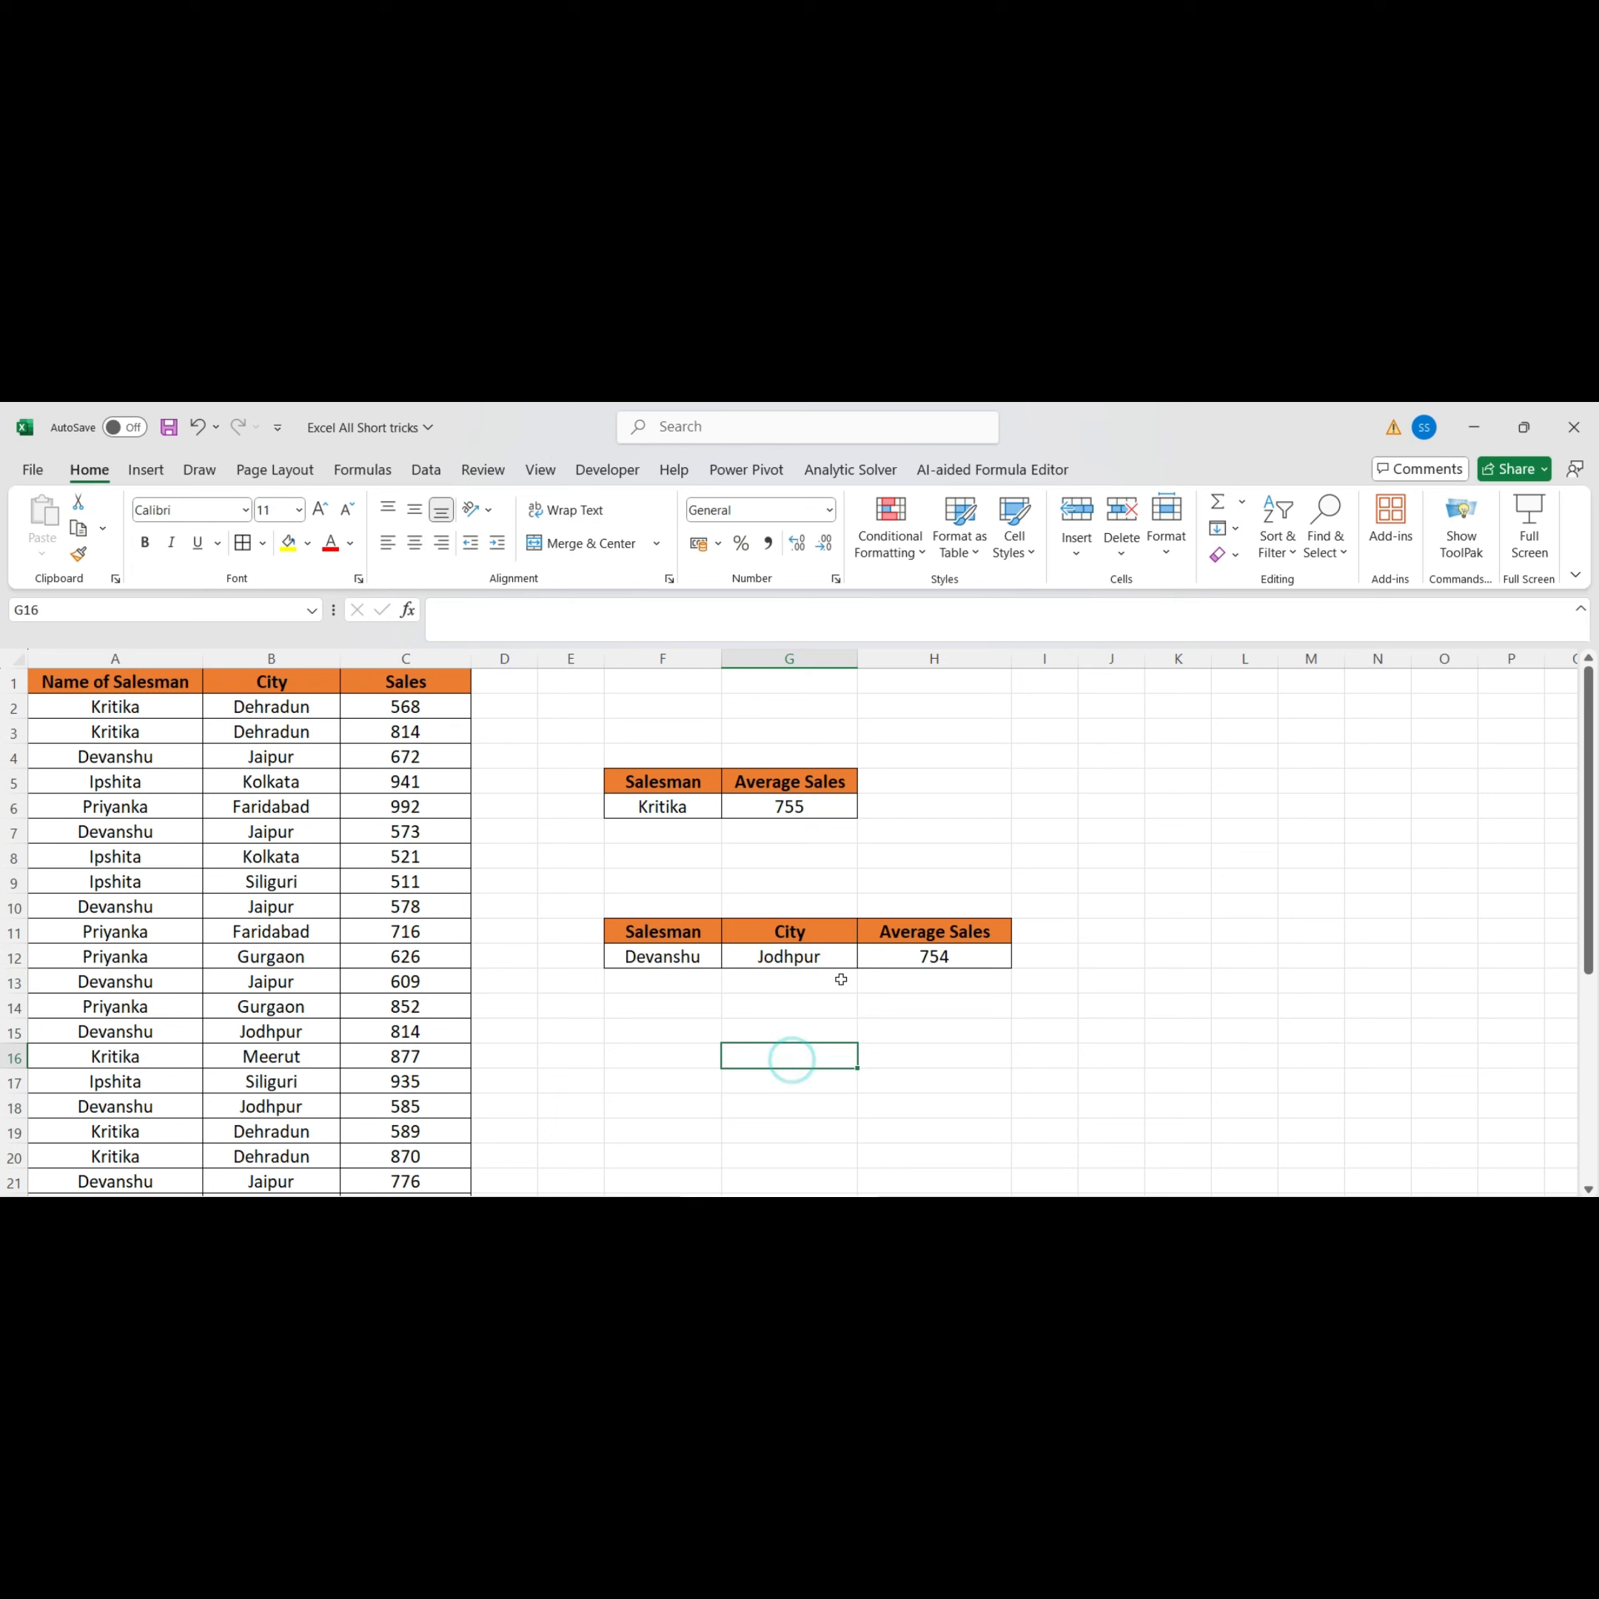
Switch the salesman in F12 to Kritika from its dropdown
left_click_drag(704, 953, 726, 960)
left_click(729, 960)
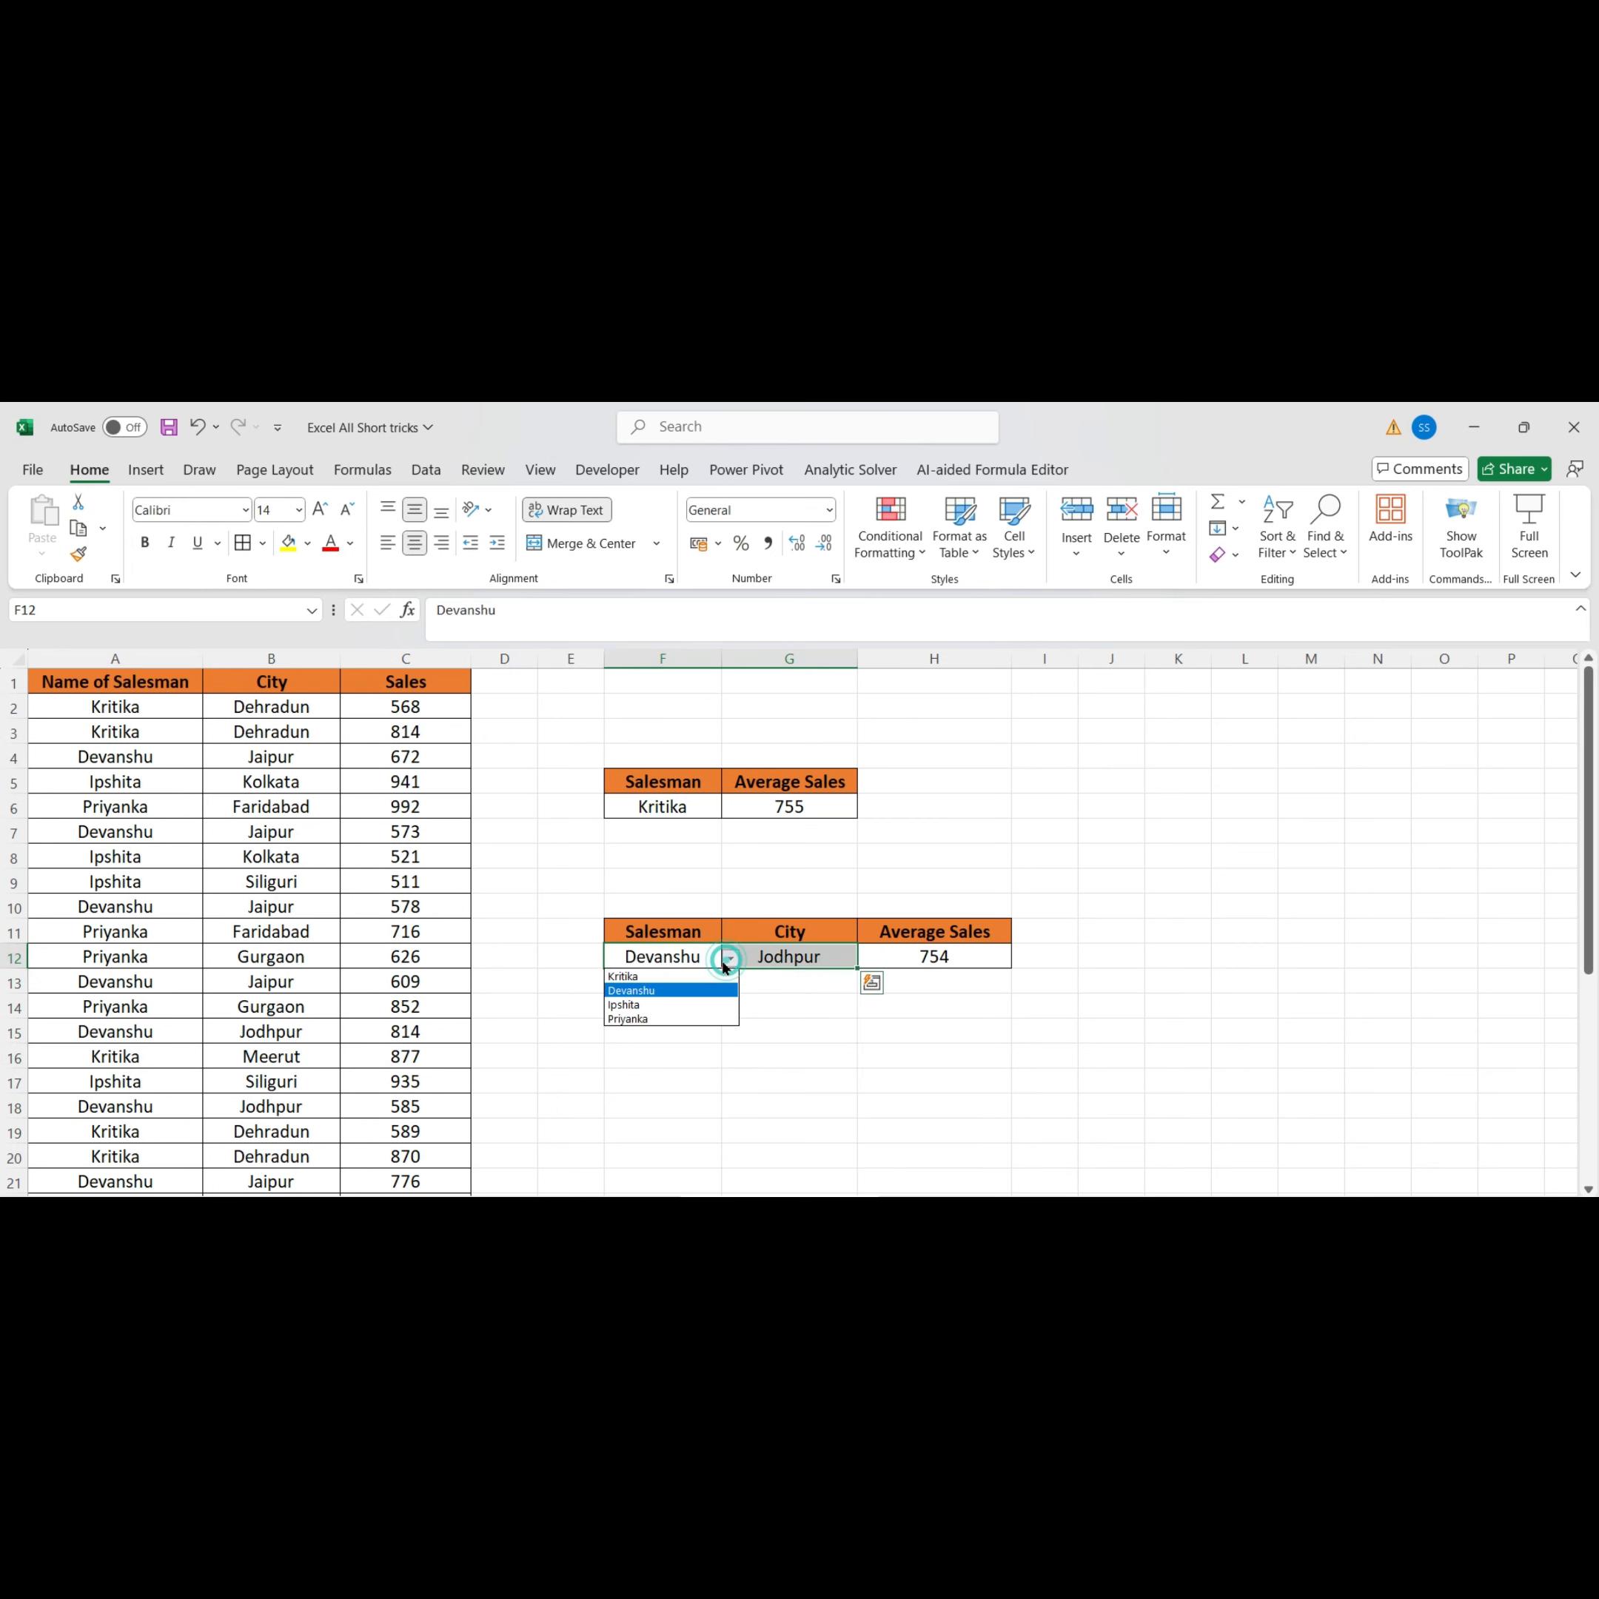
left_click(674, 979)
left_click(761, 966)
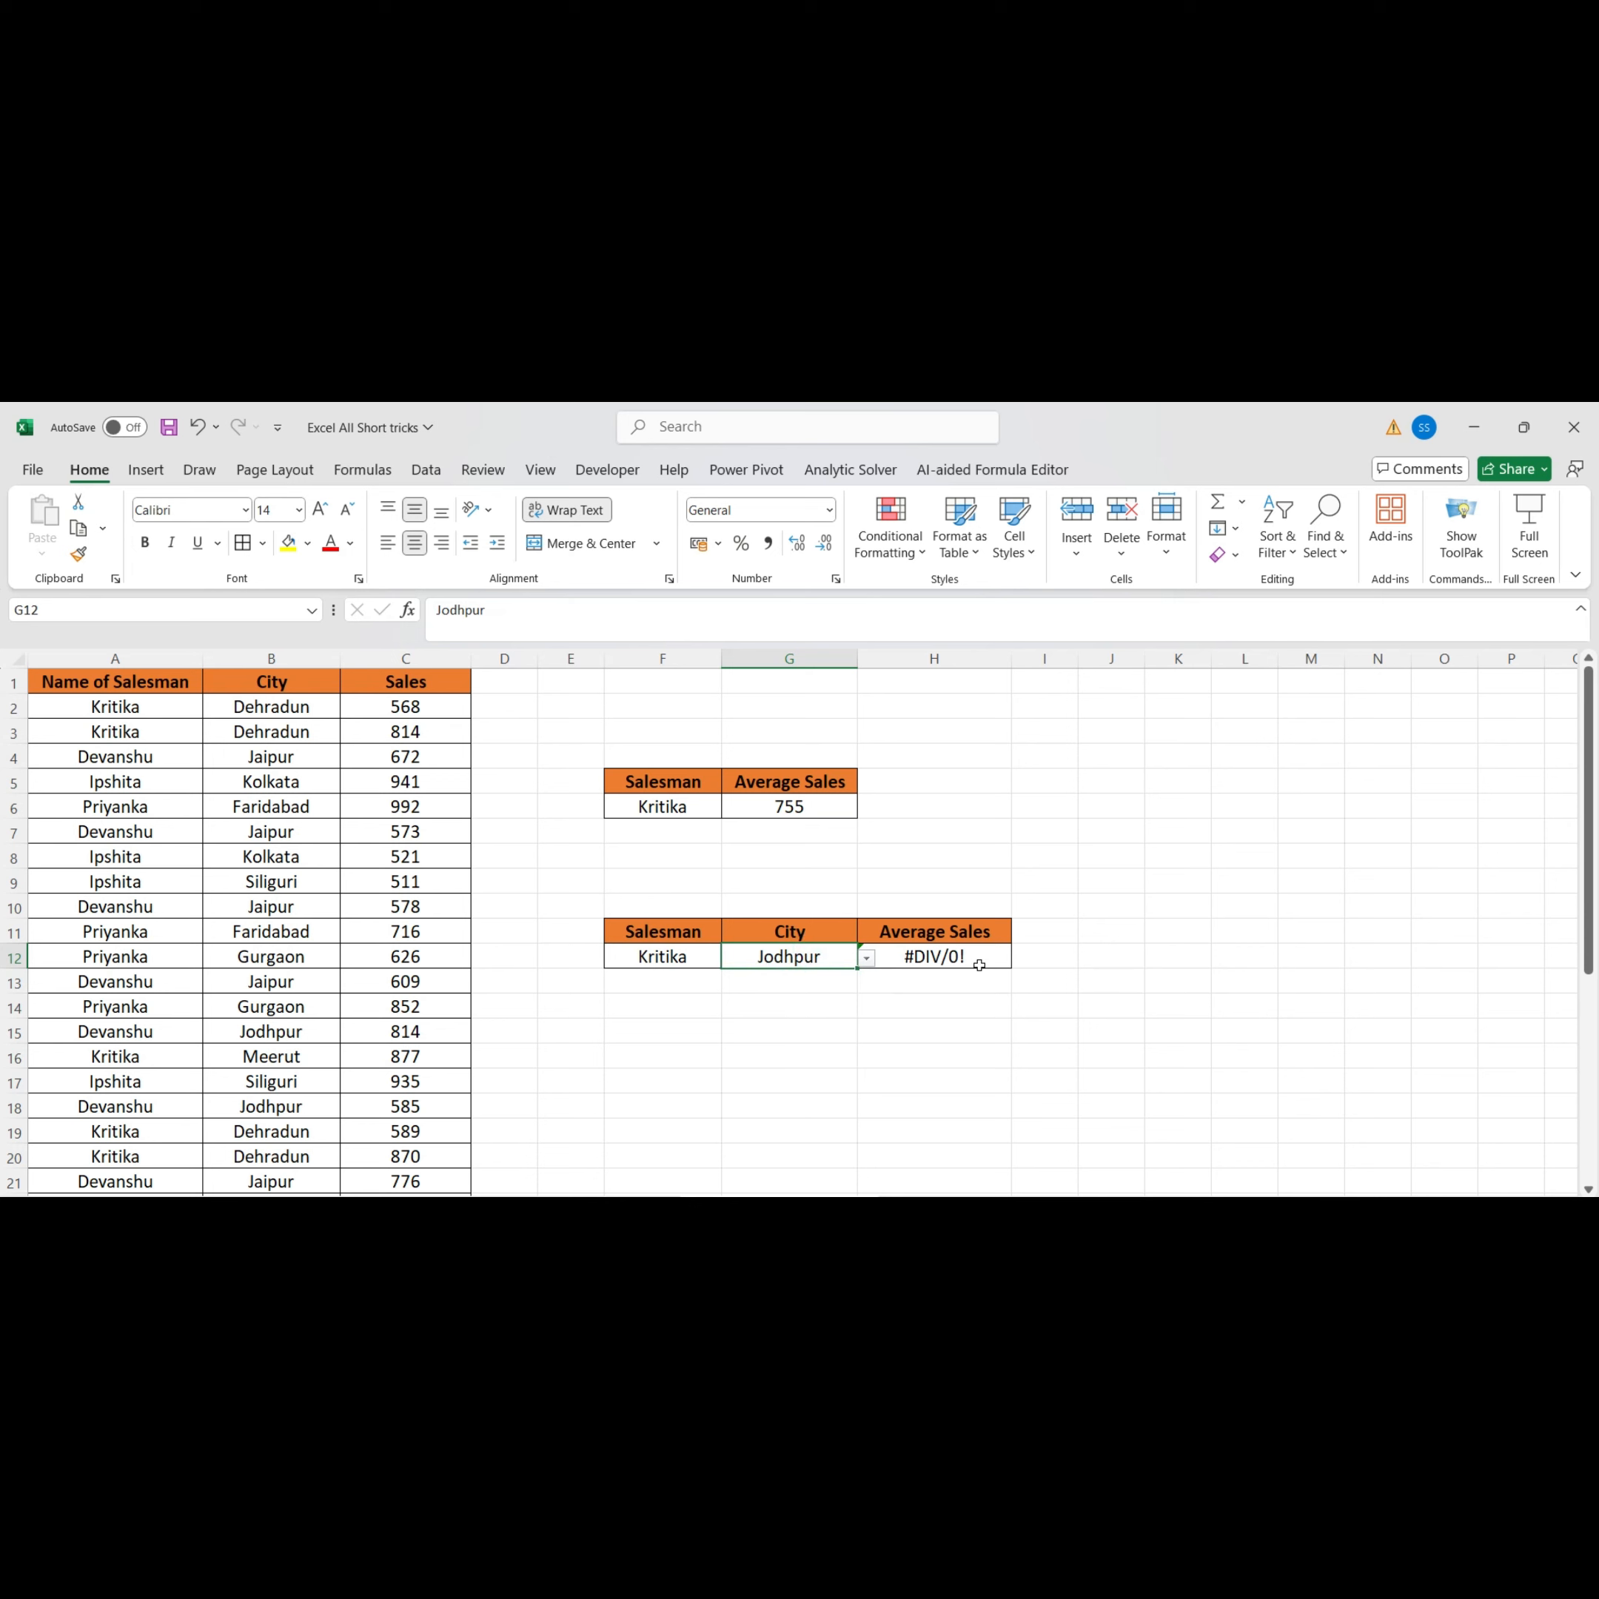
Switch the city in G12 to Dehradun and then to Meerut from its dropdown
left_click(866, 962)
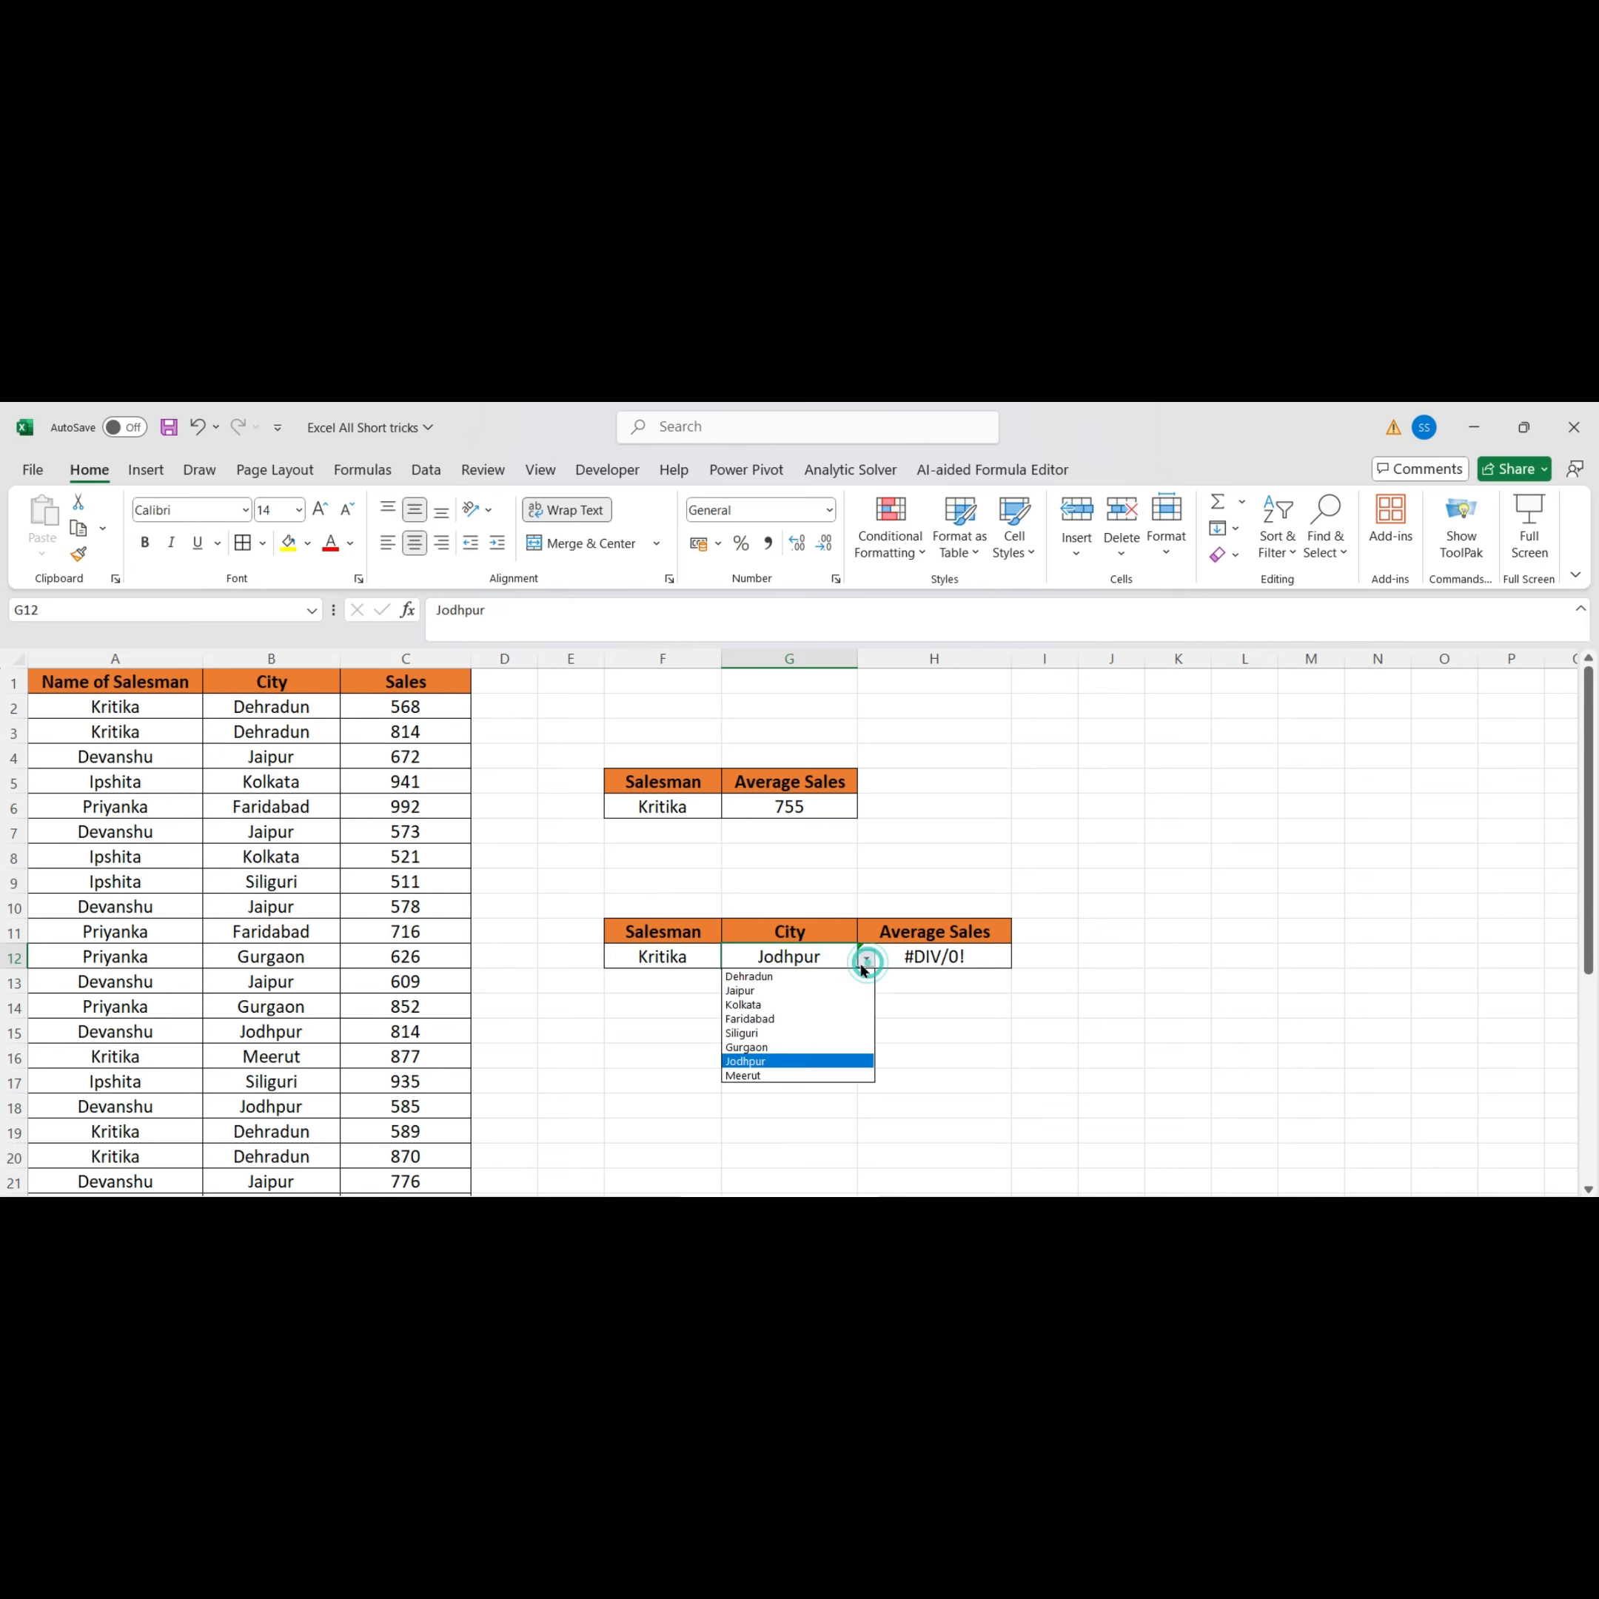
left_click(808, 976)
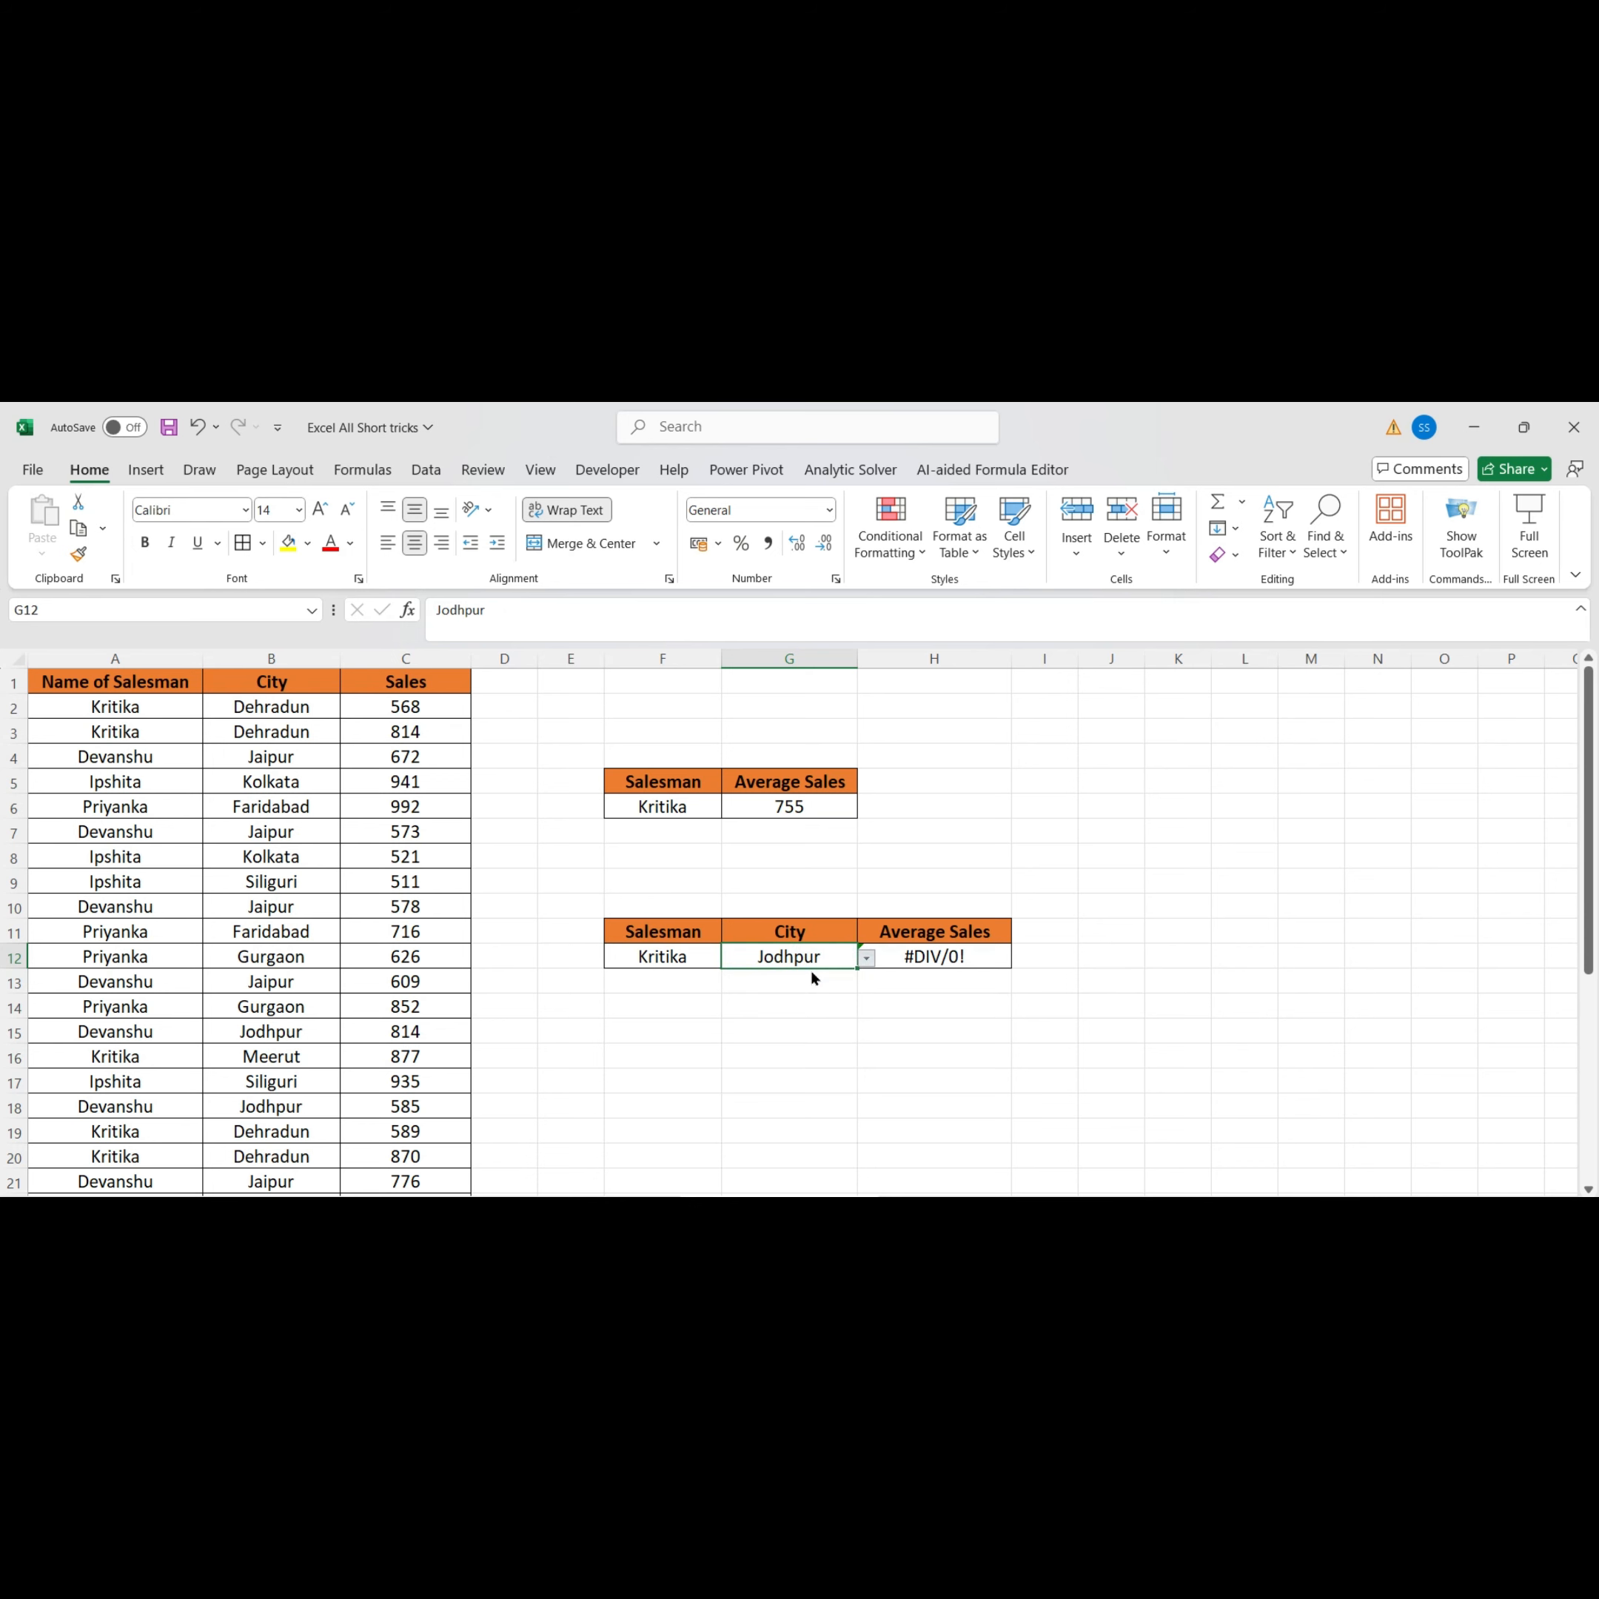
left_click(865, 959)
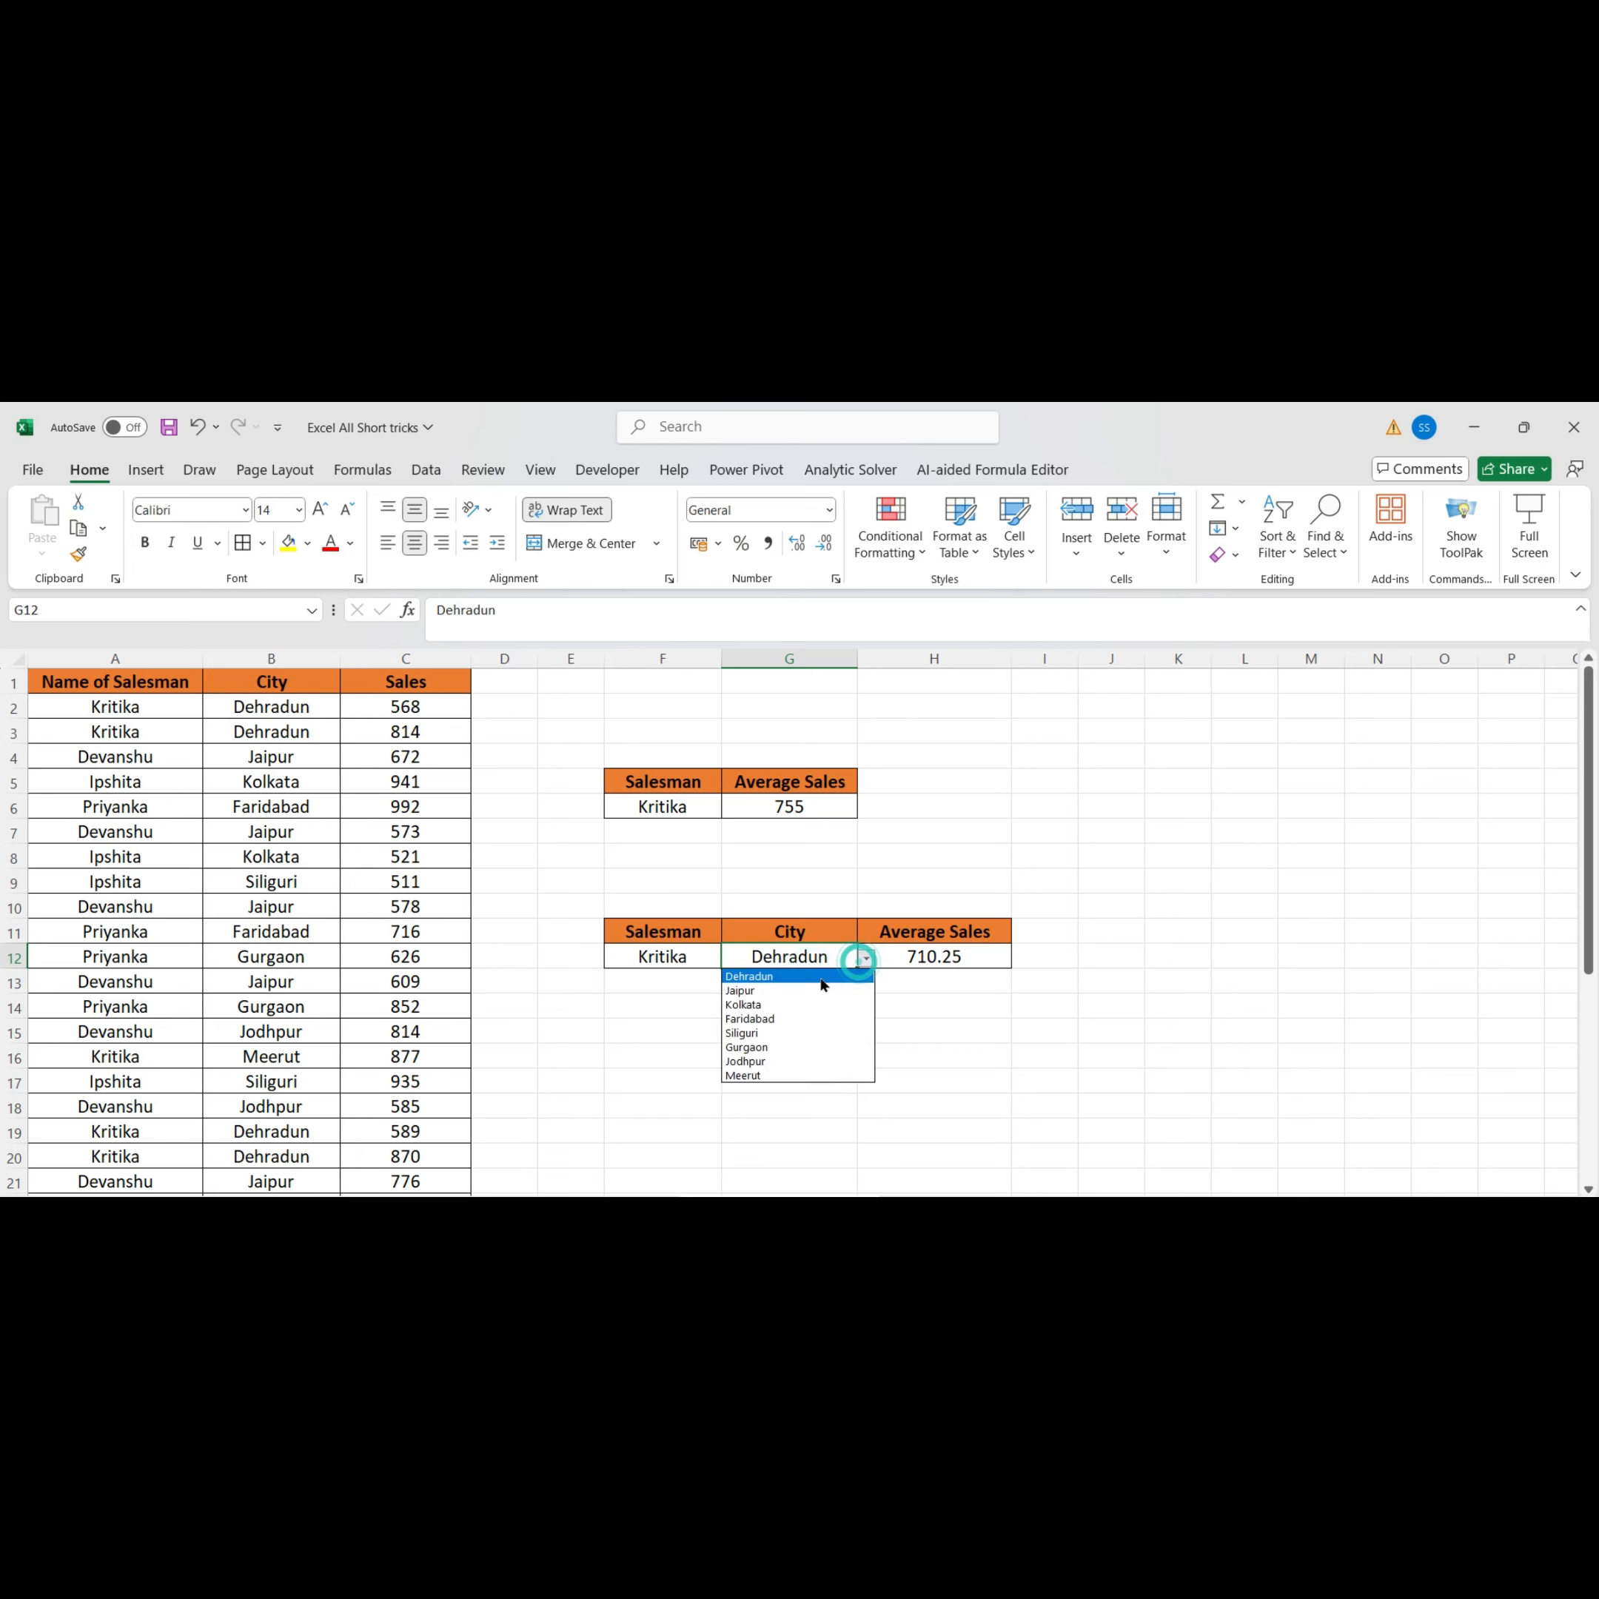
left_click(774, 1075)
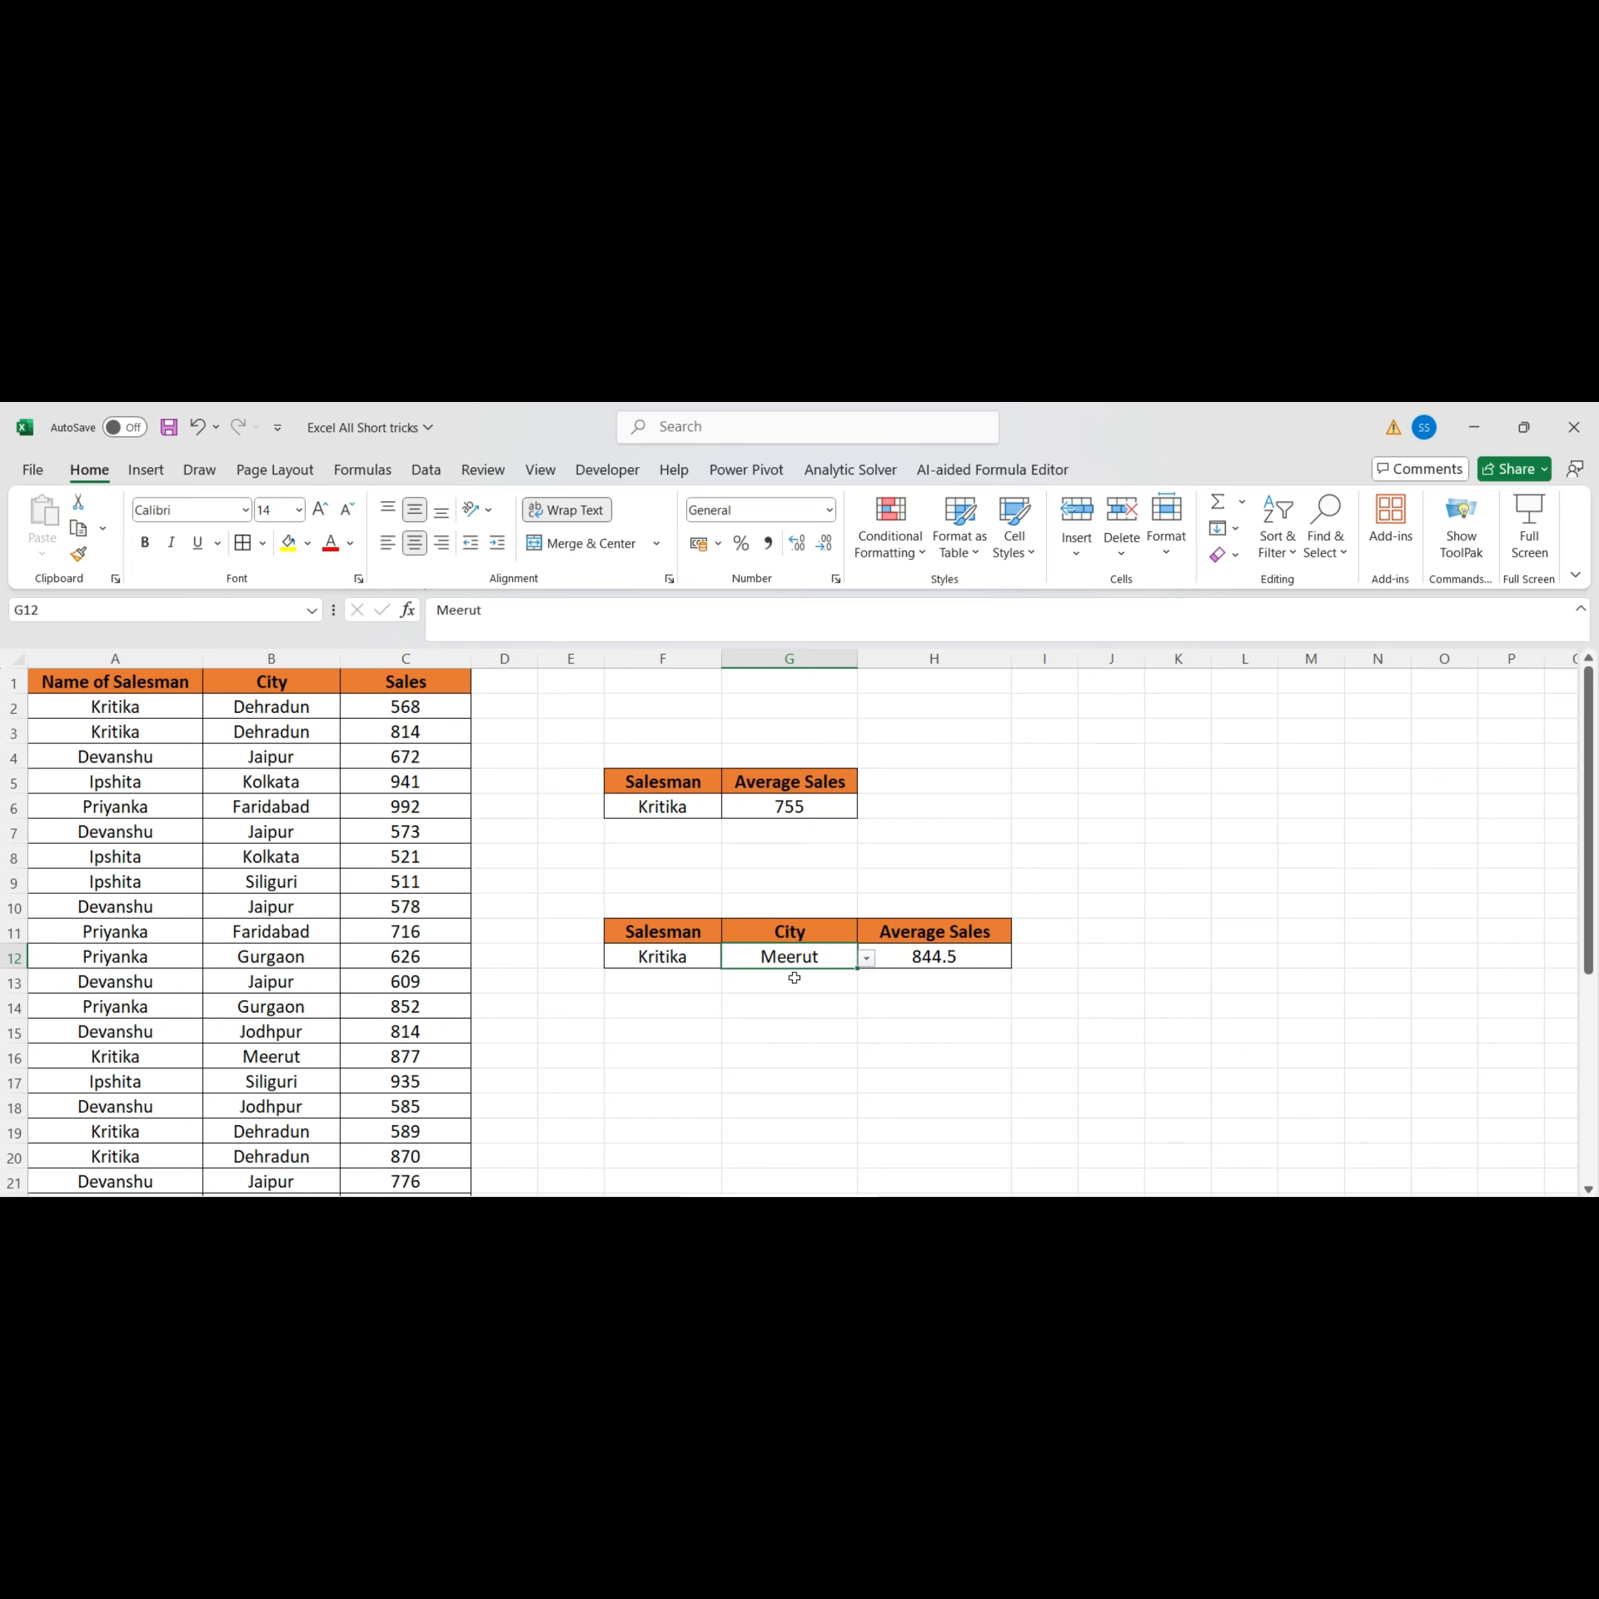
left_click(690, 974)
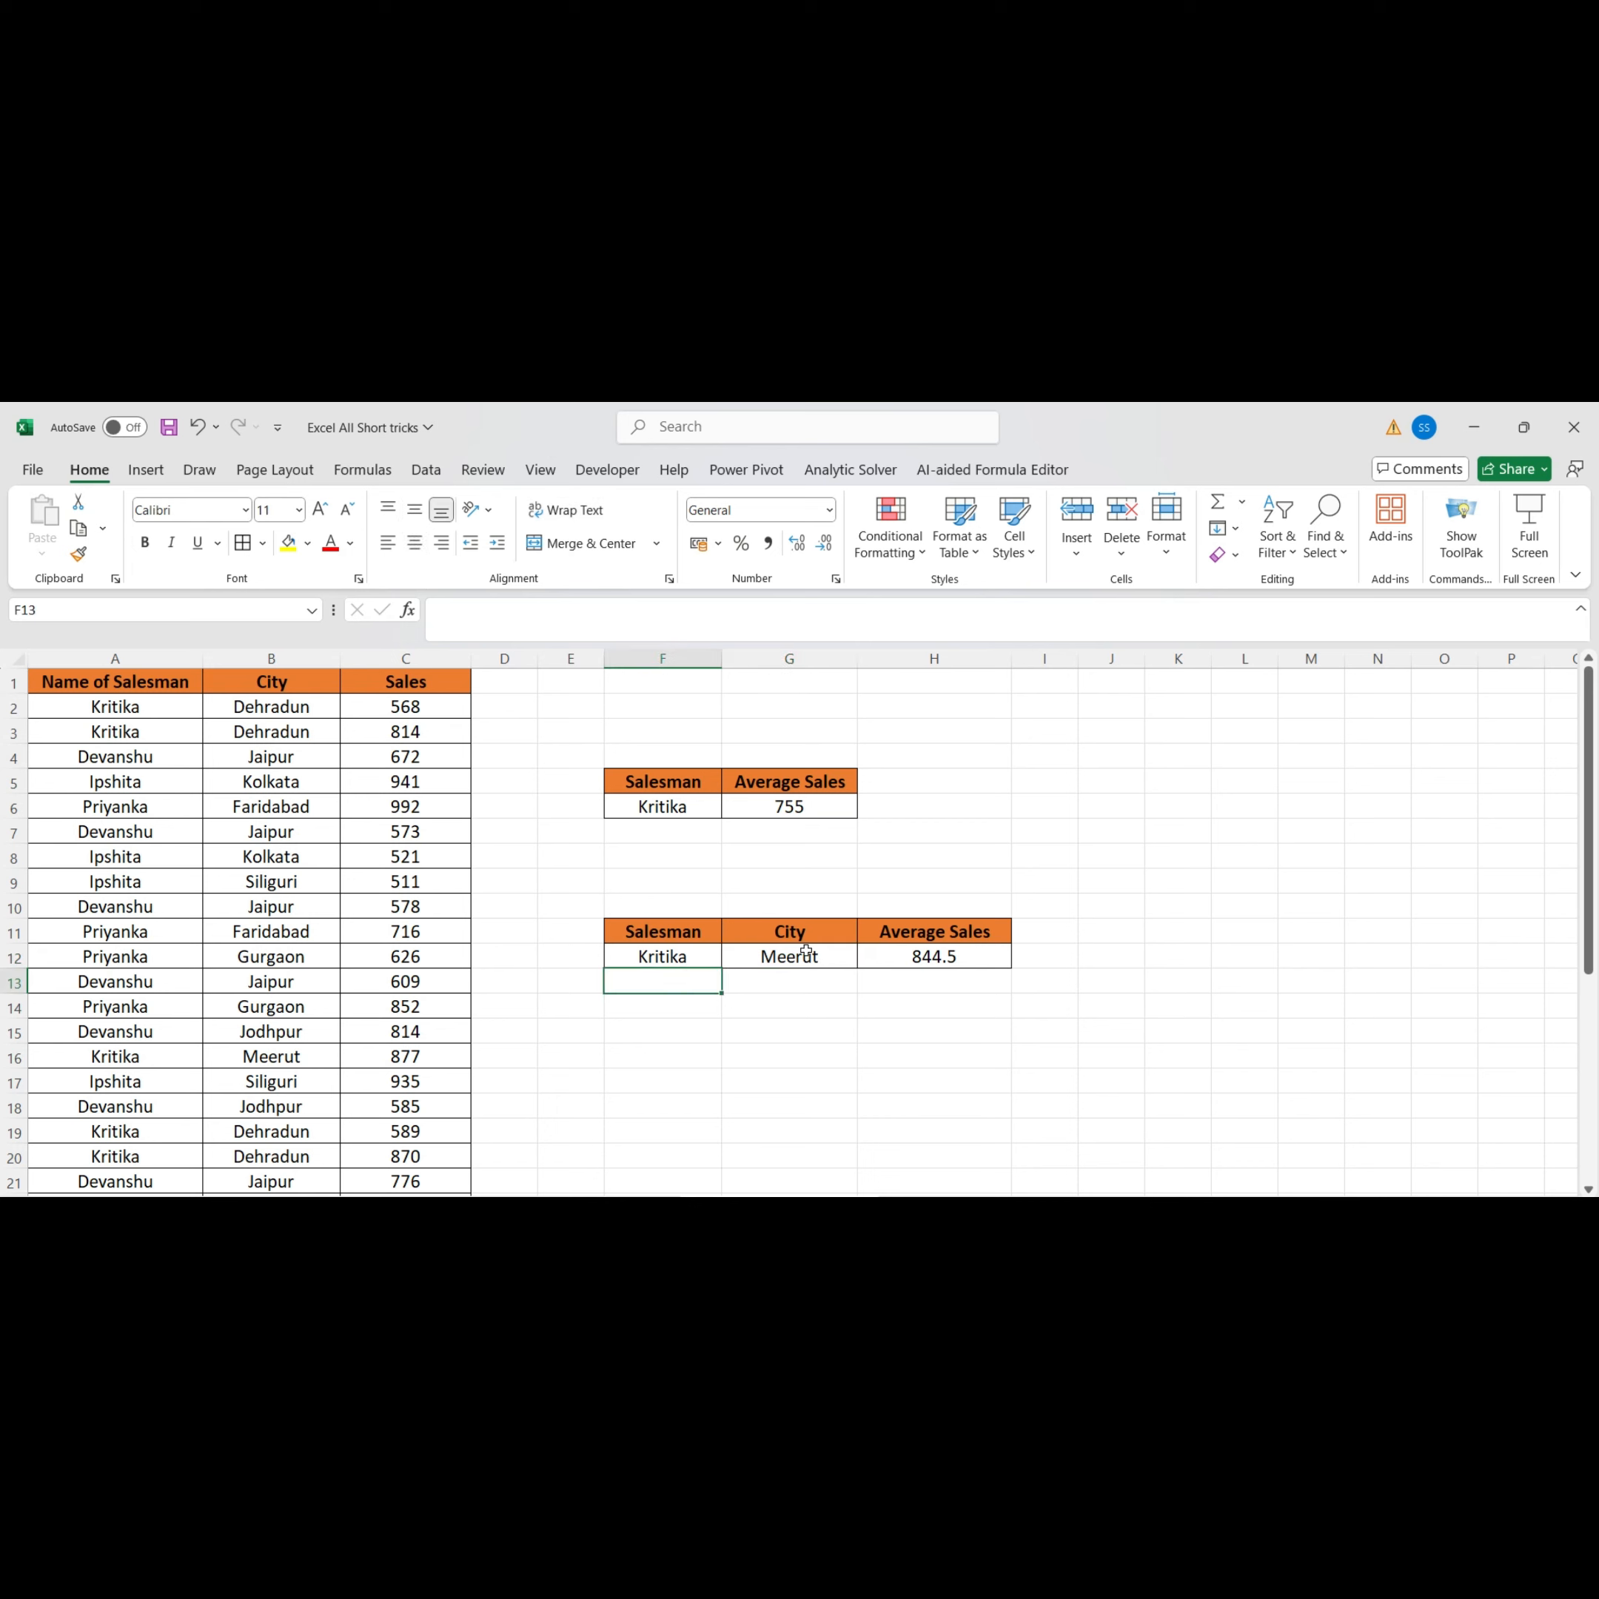
Replace the formula in G6 with an AVERAGEIFS formula using C2:C35 as the average range
left_click(836, 804)
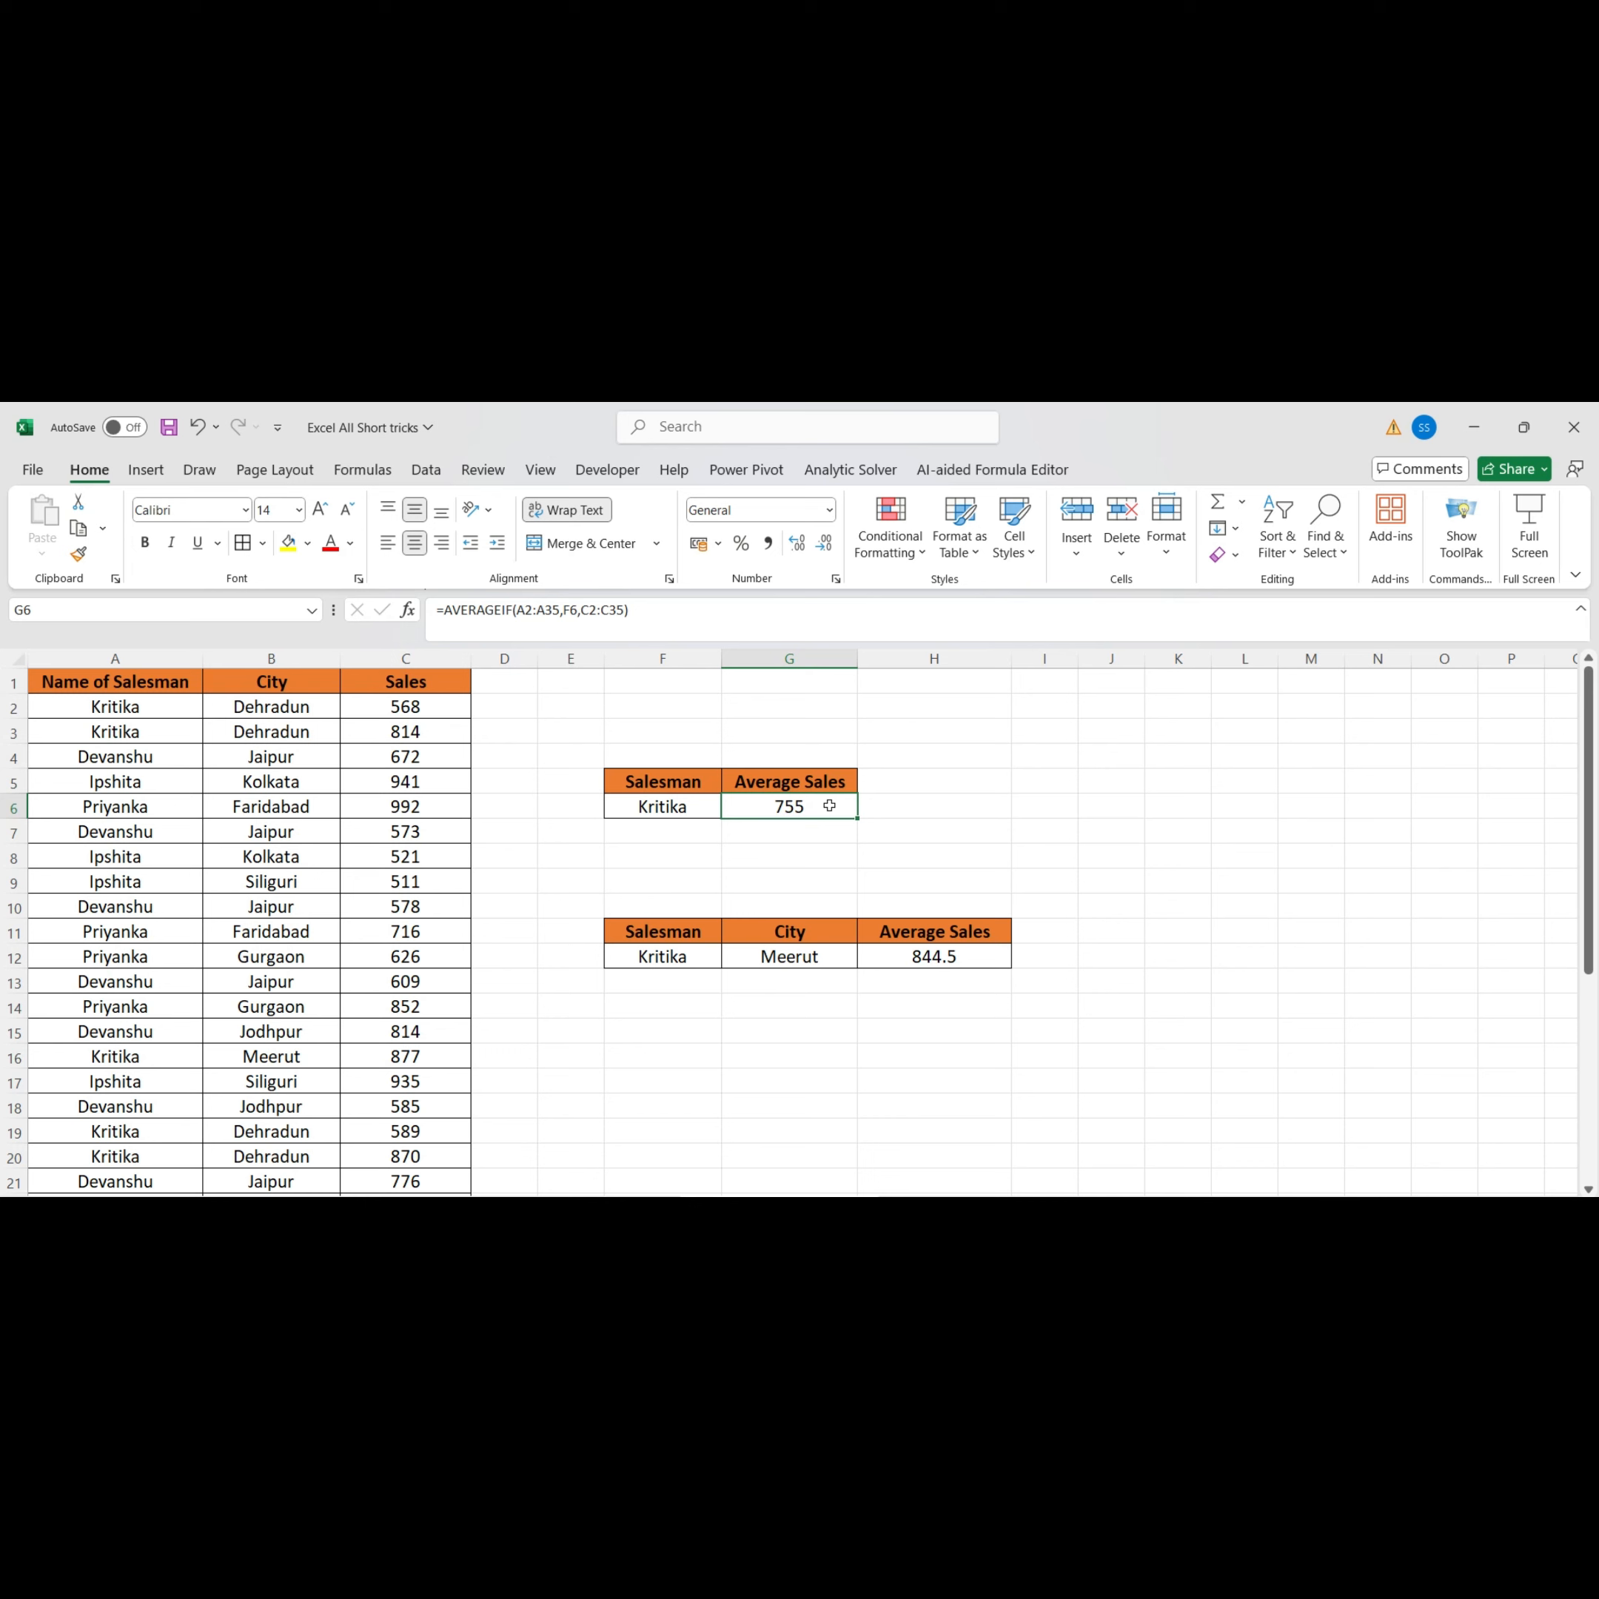
double_click(829, 805)
type("erage")
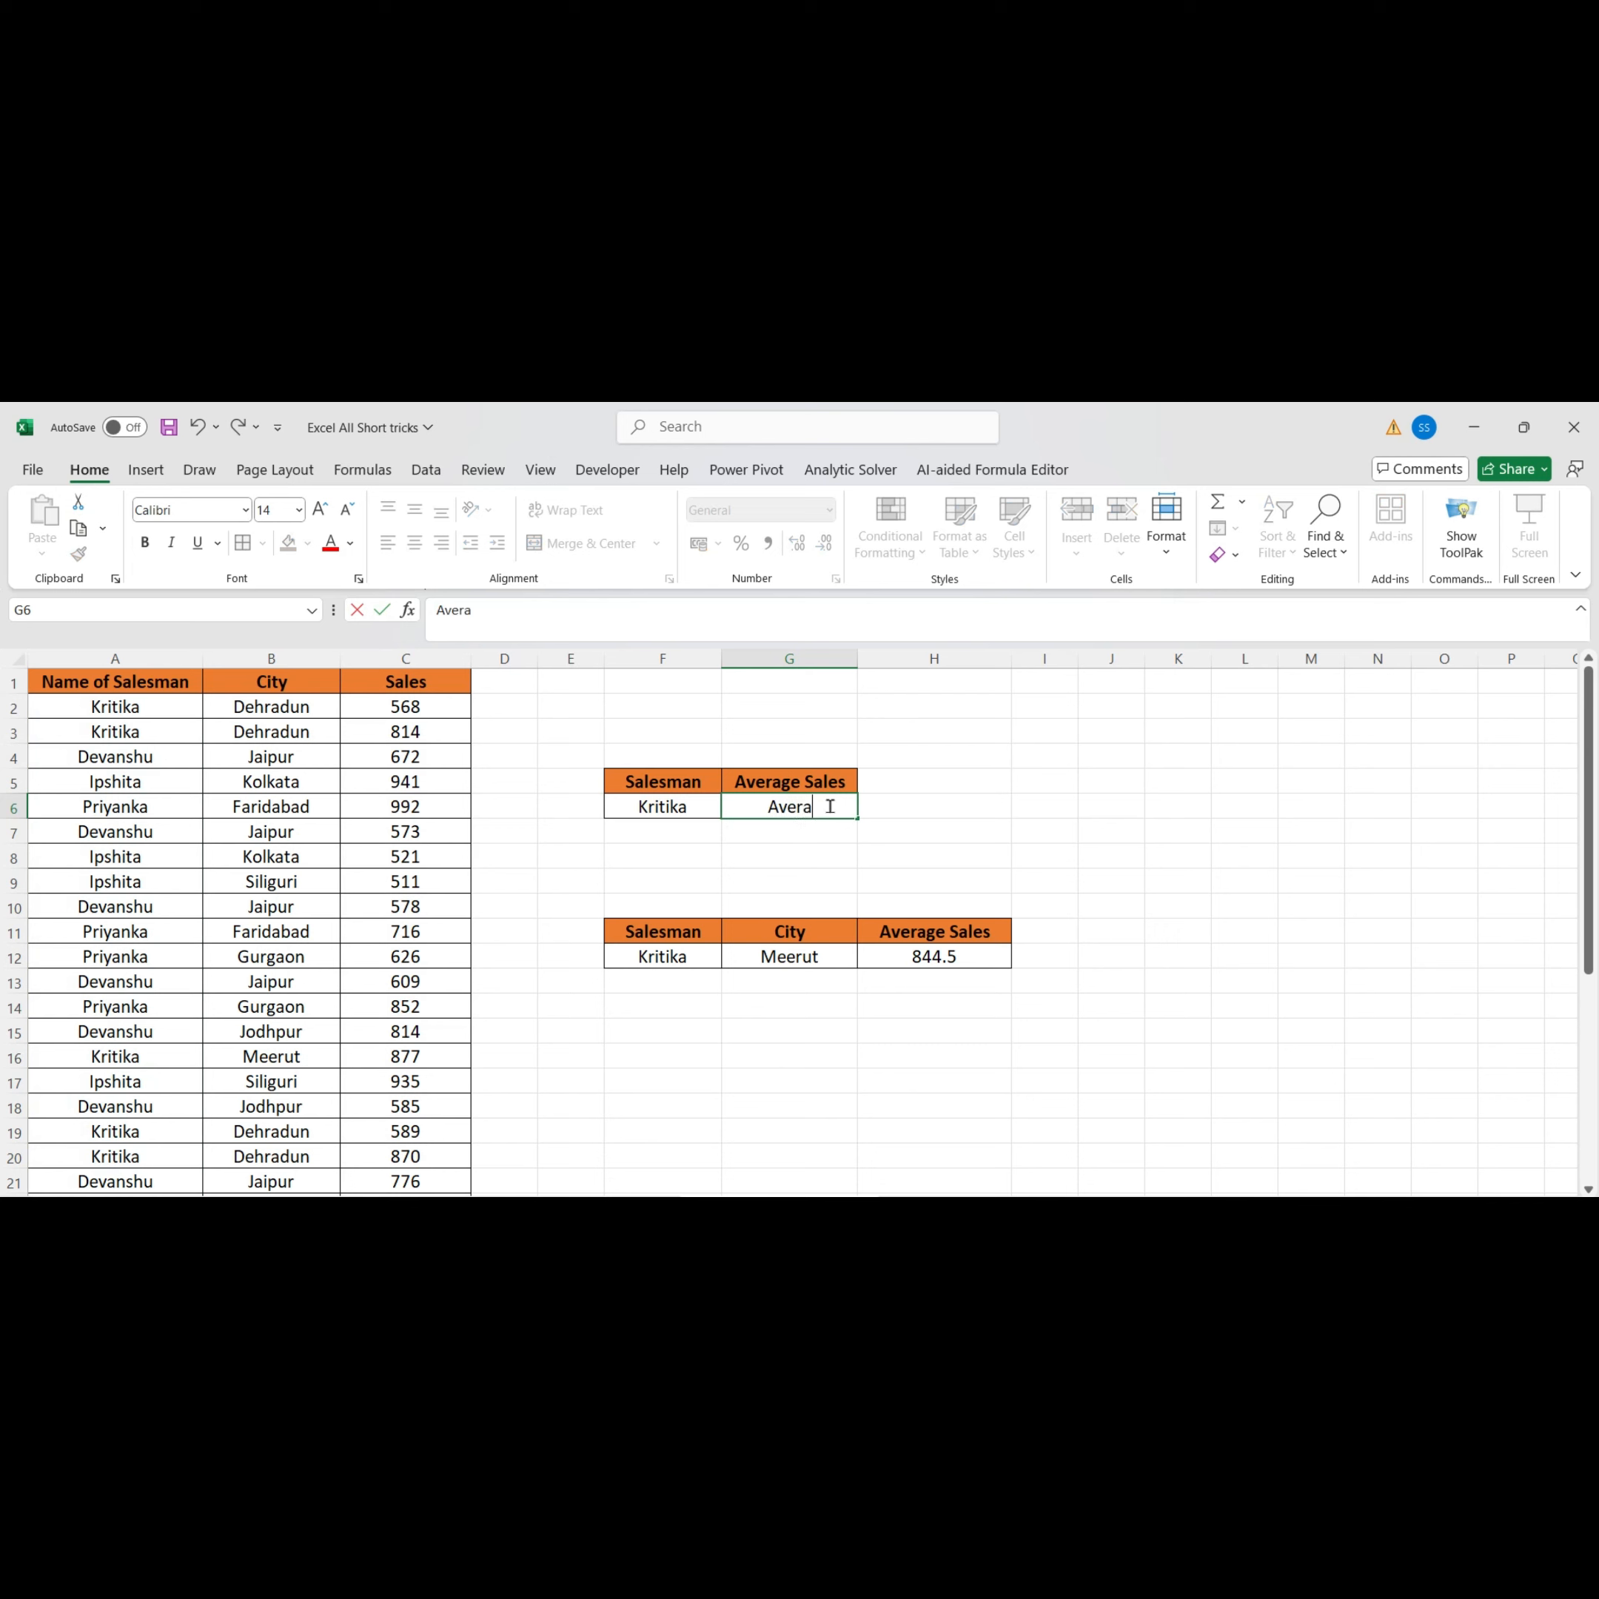
key("BackSpace")
key("BackSpace")
key("BackSpace")
key("BackSpace")
key("BackSpace")
key("BackSpace")
key("BackSpace")
type("=Averagei")
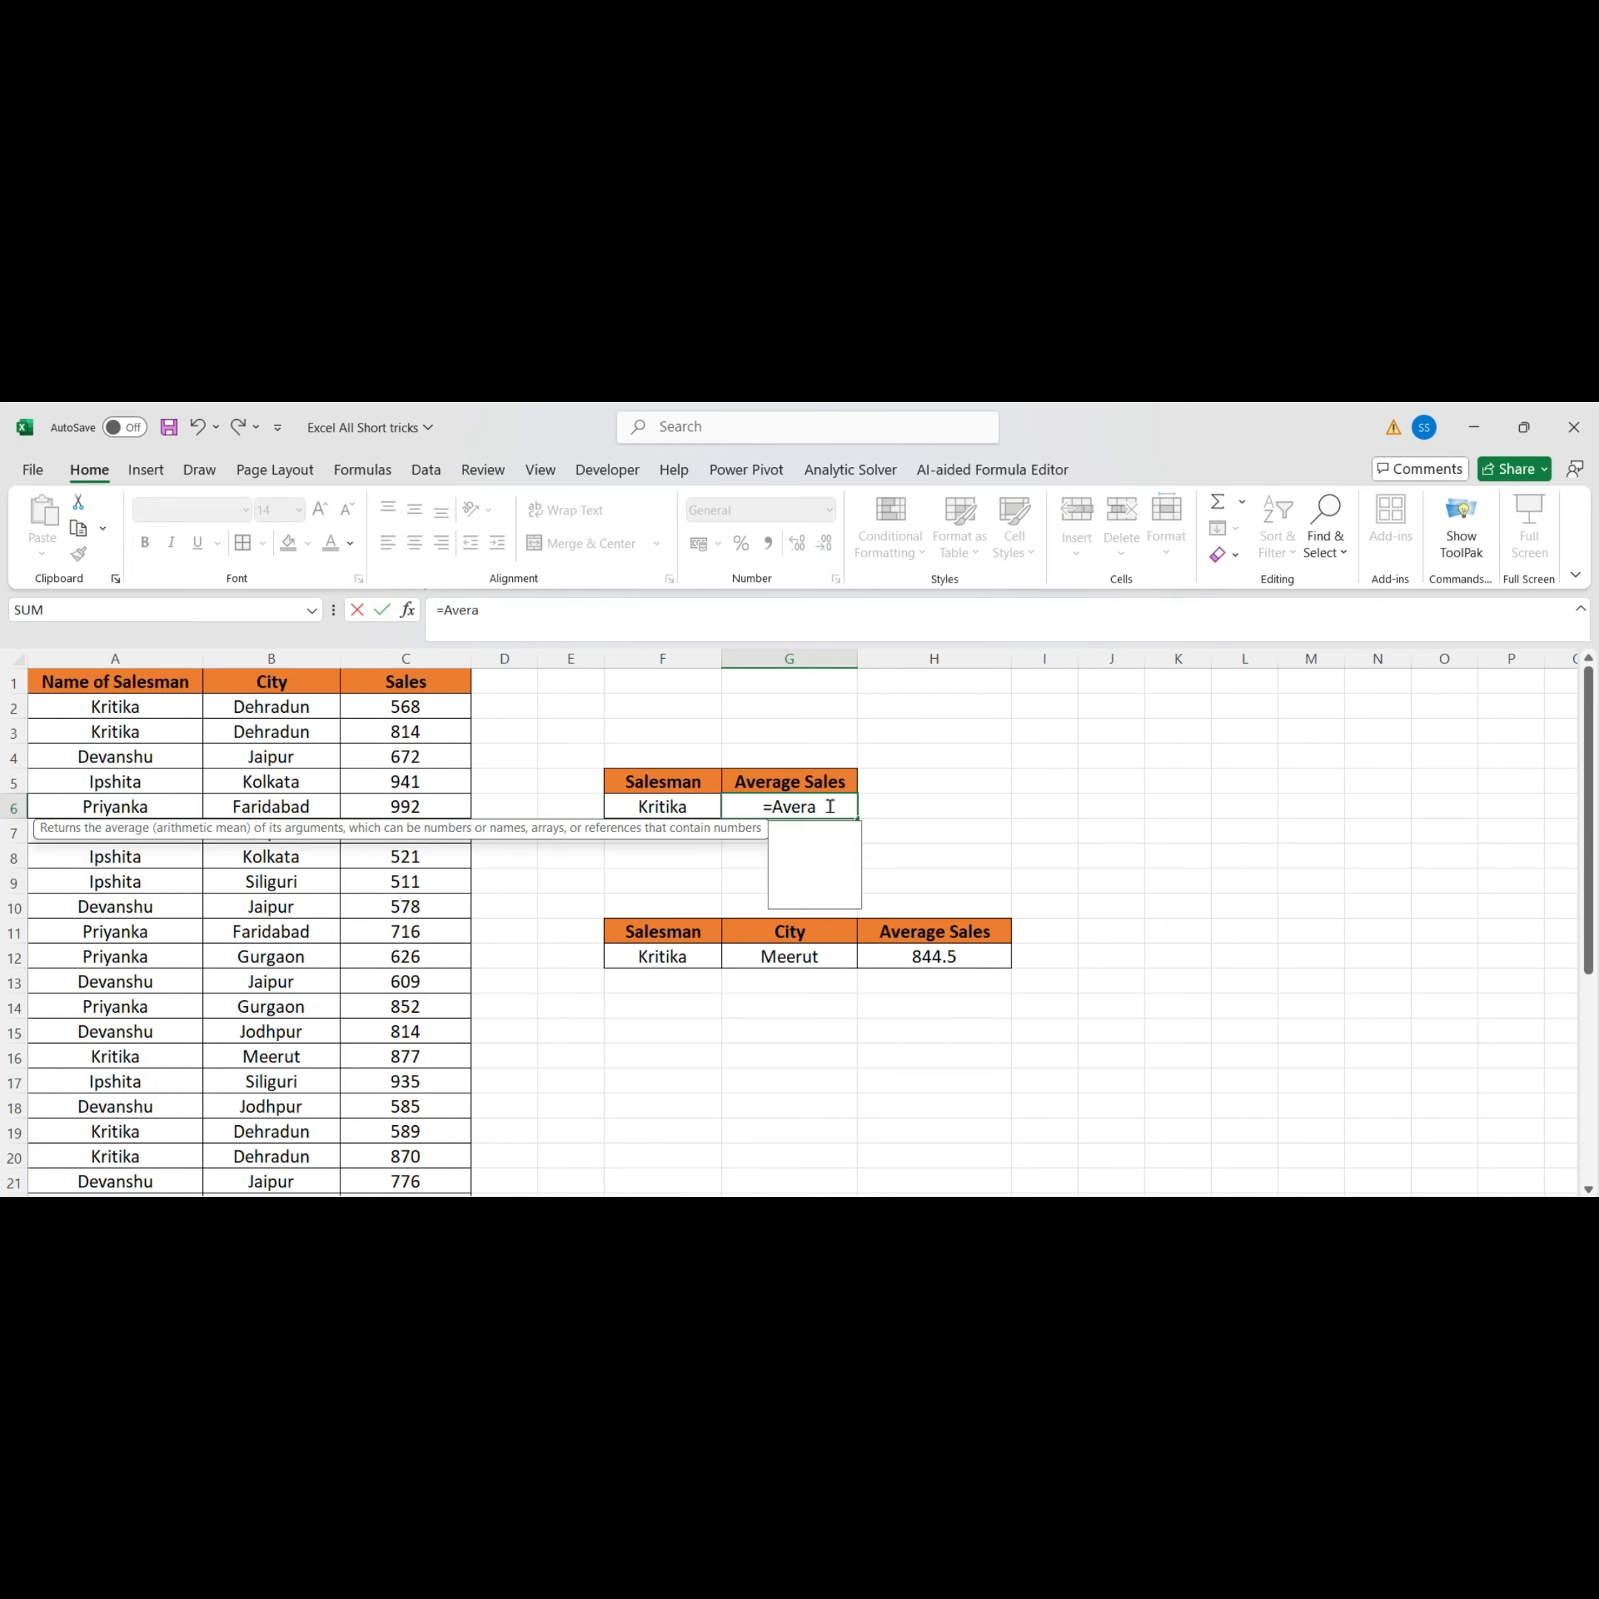
type("fs(")
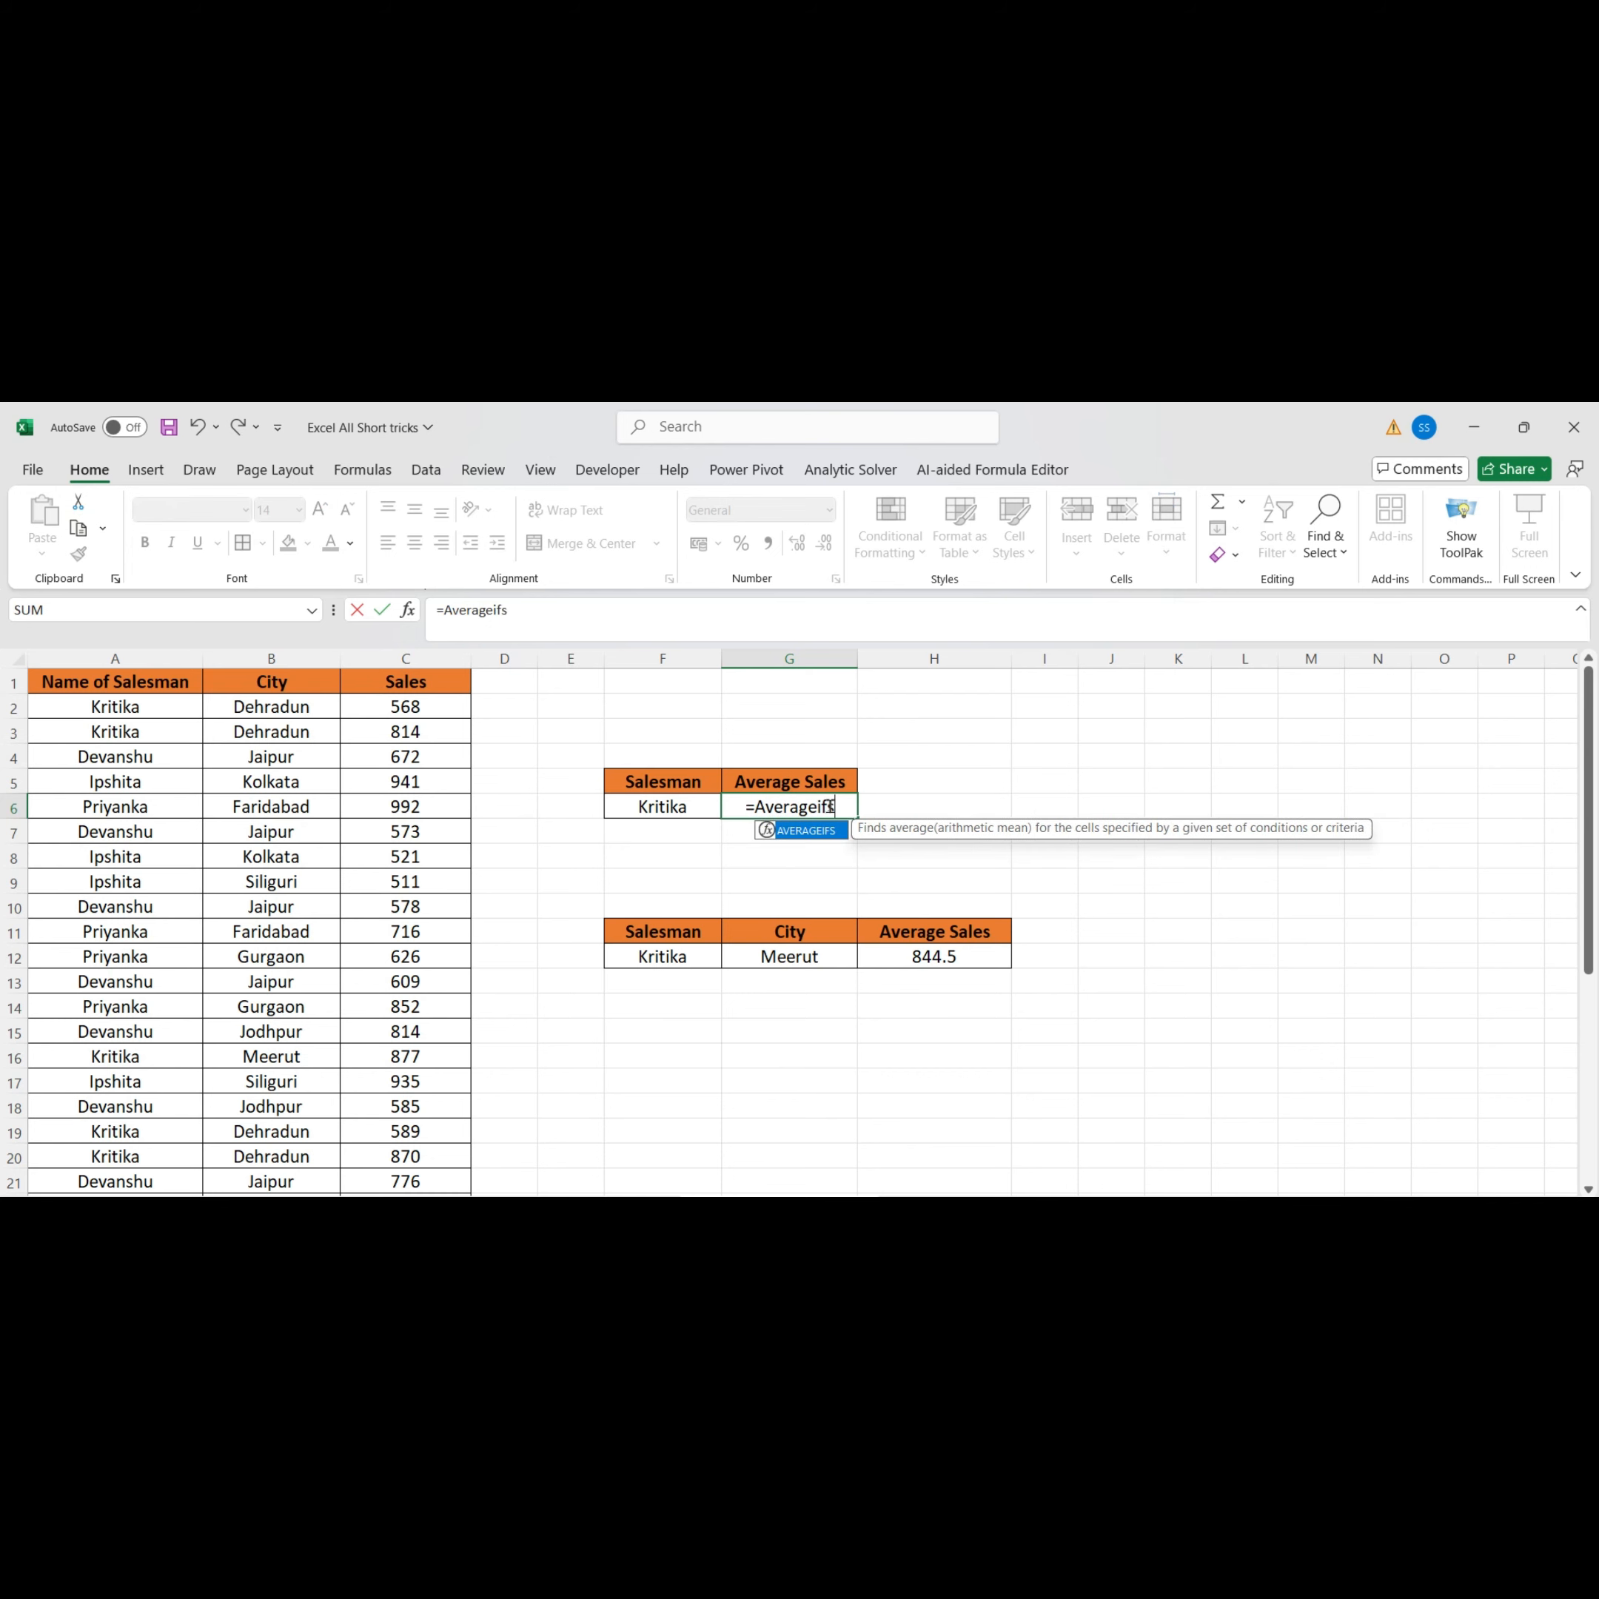
left_click(392, 707)
key("ctrl+shift+Down")
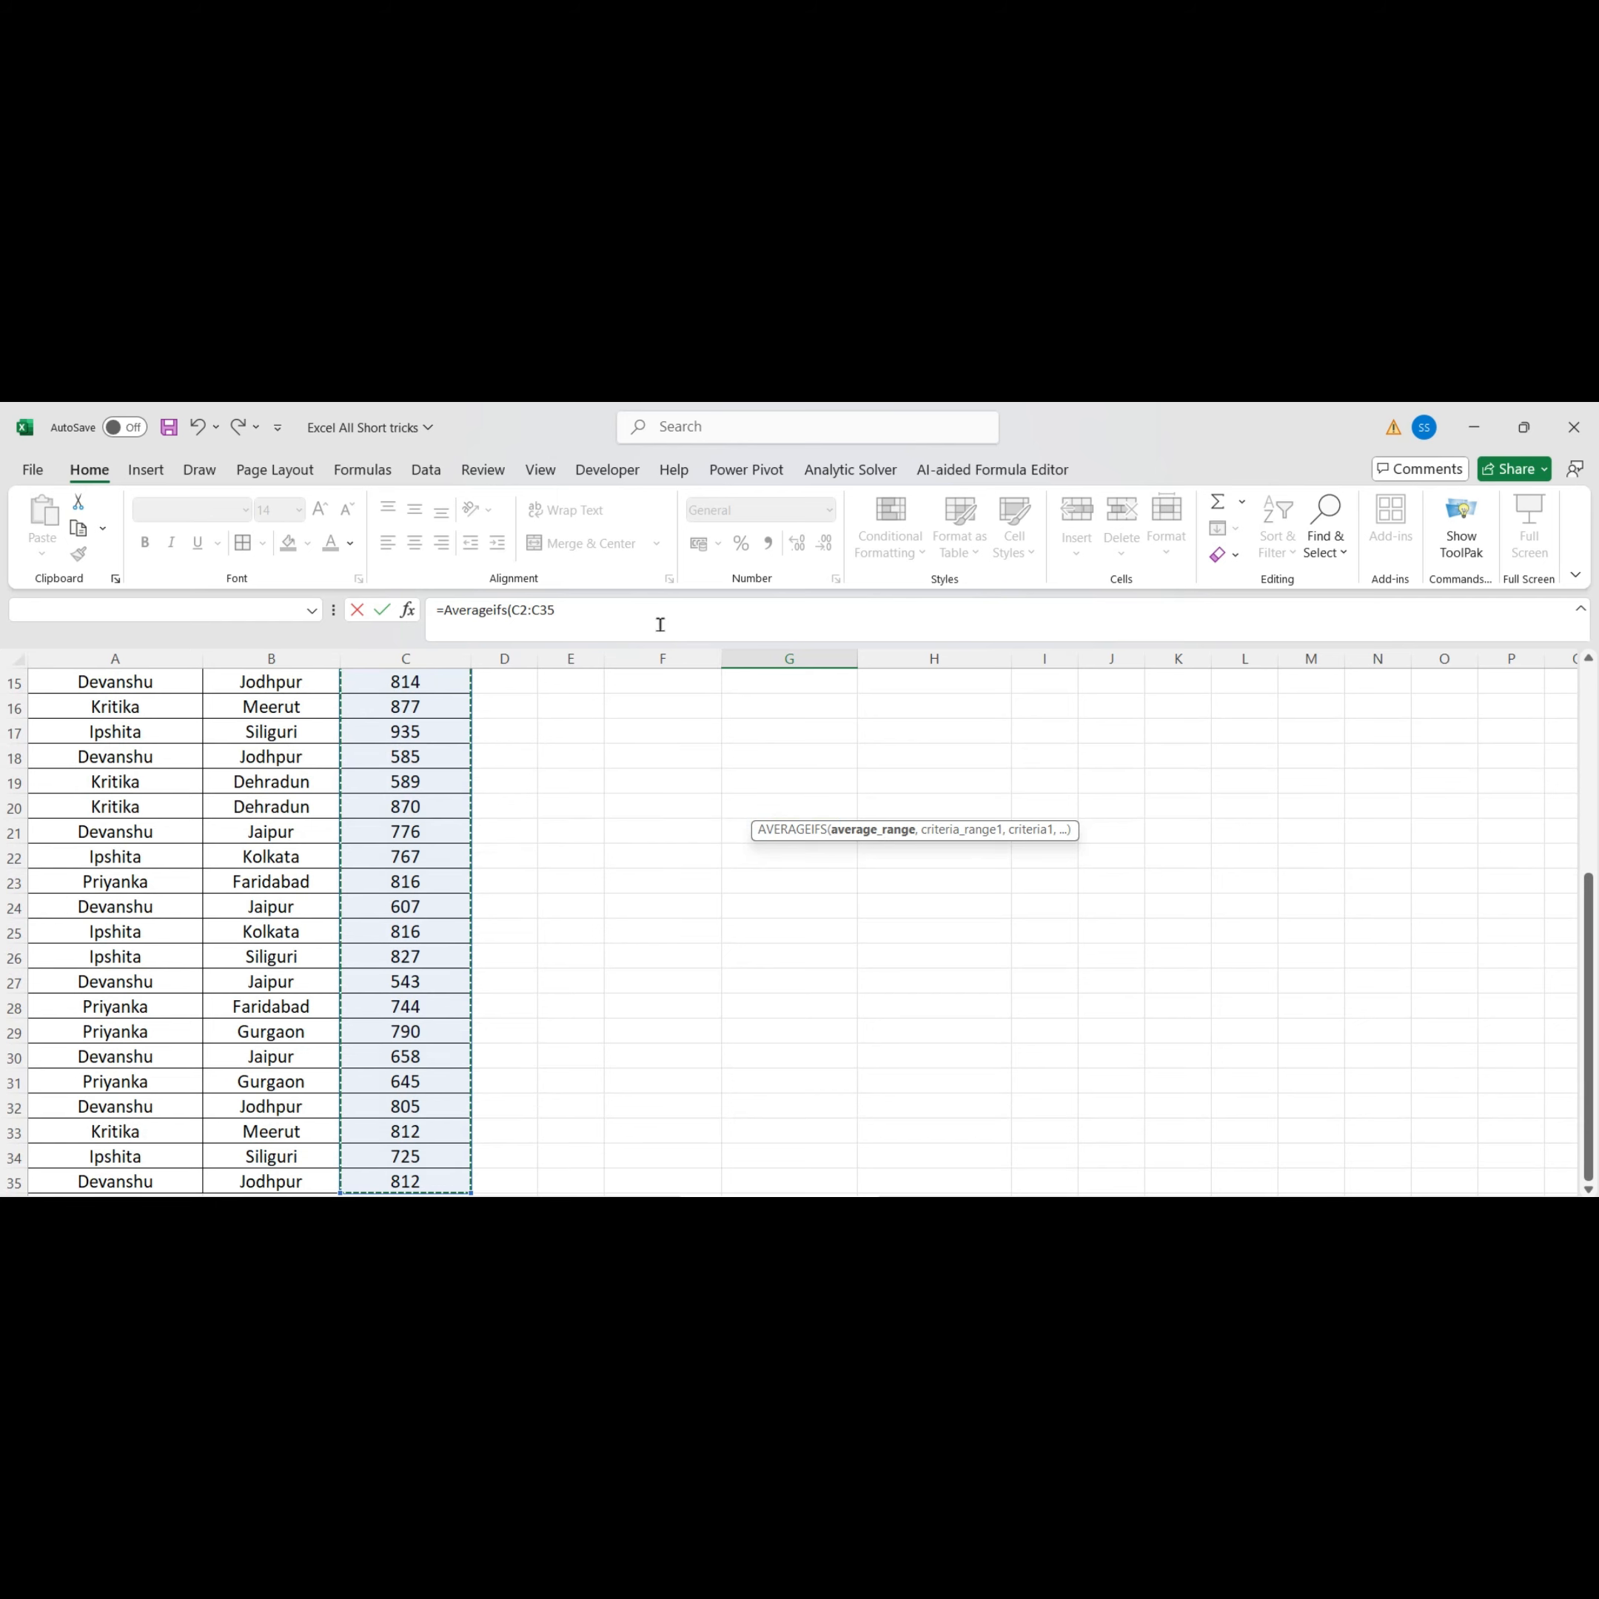
type(",")
Add A2:A35 as the criteria range with F6 as its criterion and commit the formula
scroll(606, 706, "up", 5)
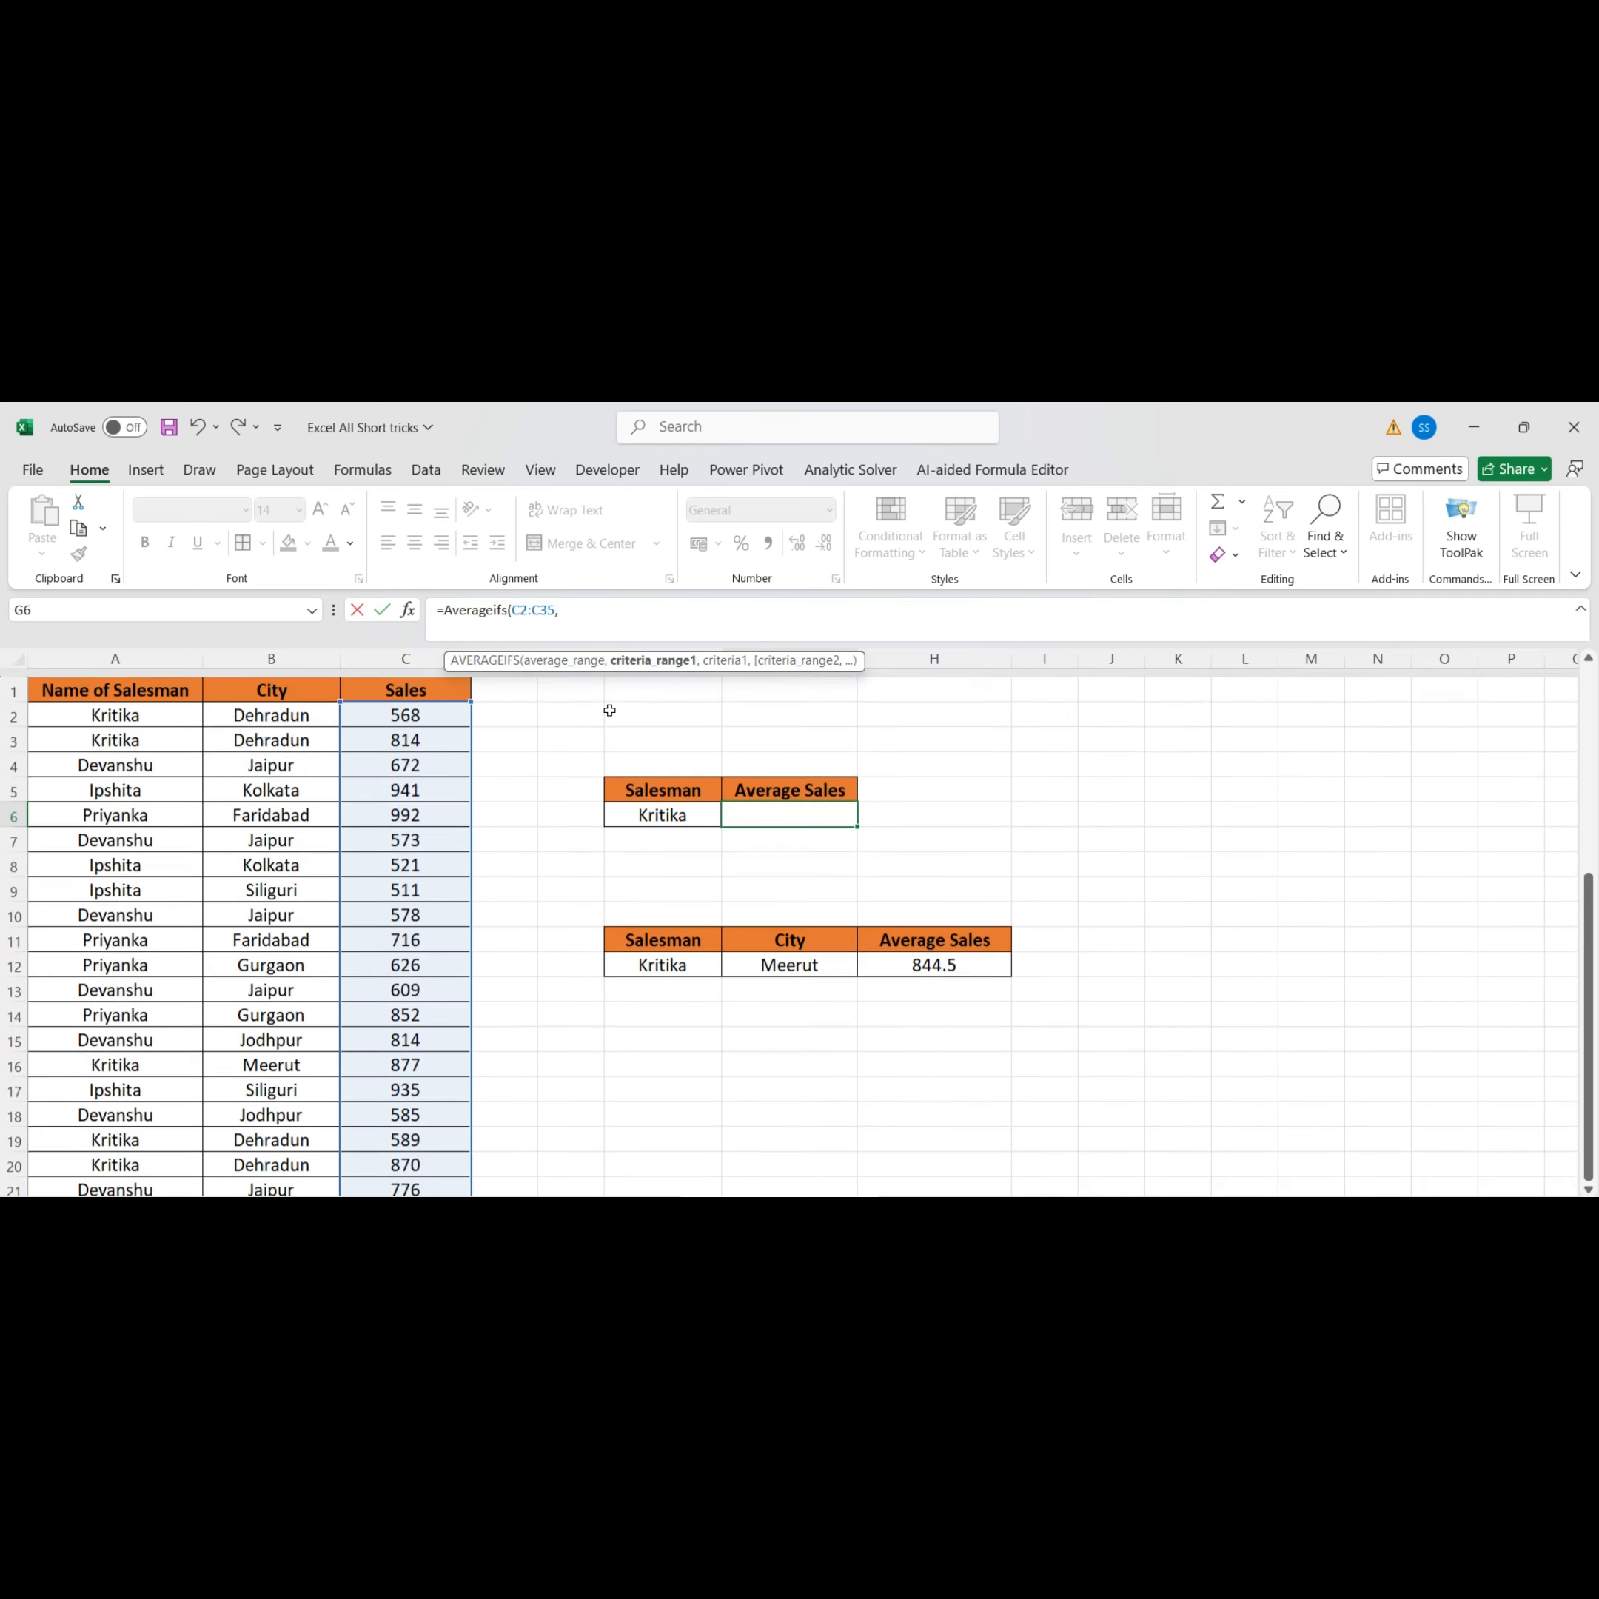
left_click(117, 711)
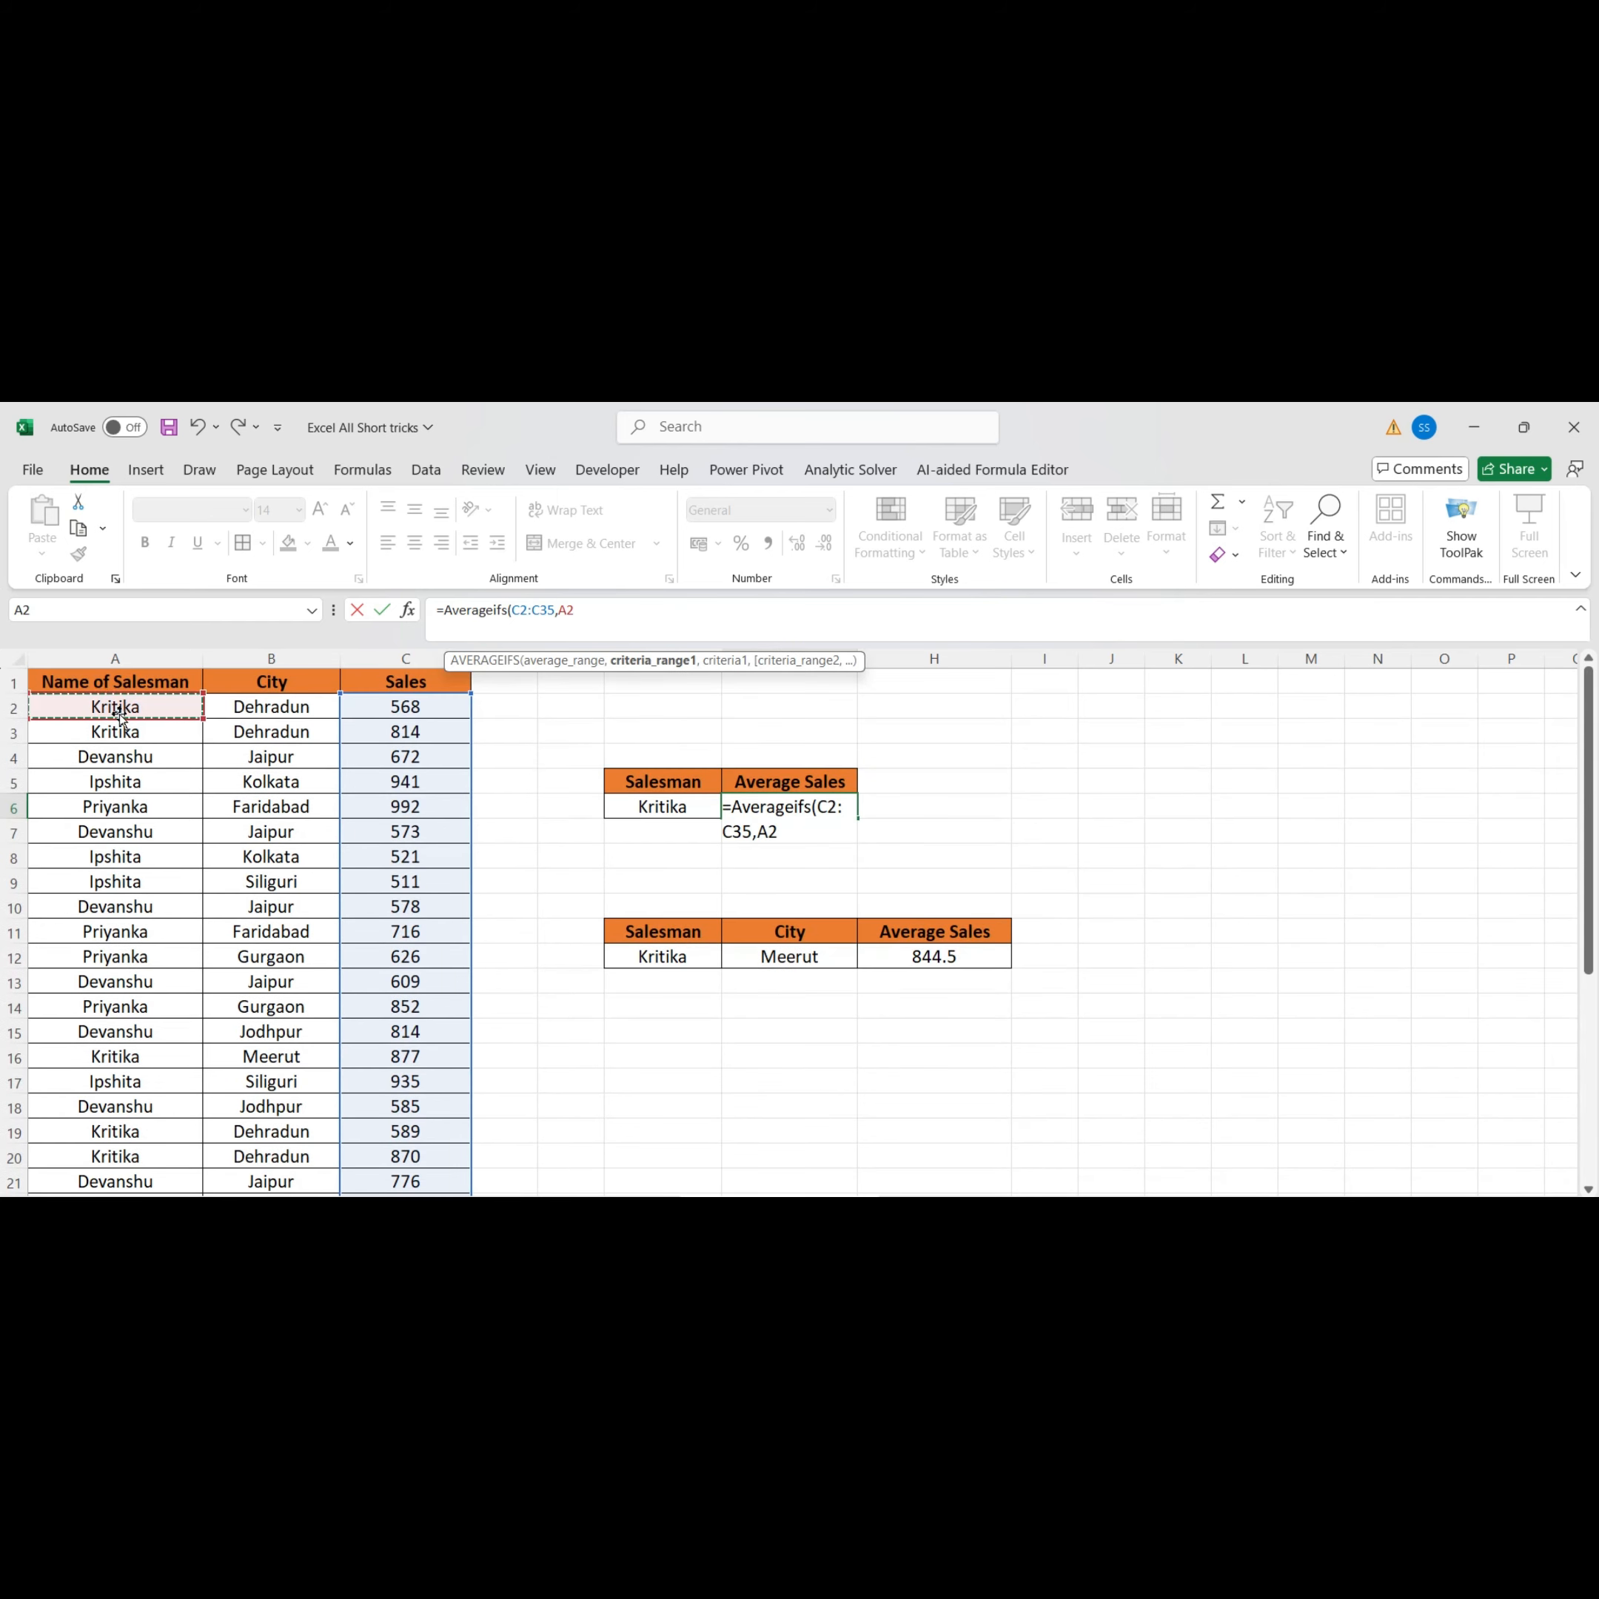
key("ctrl+shift+Down")
type(",")
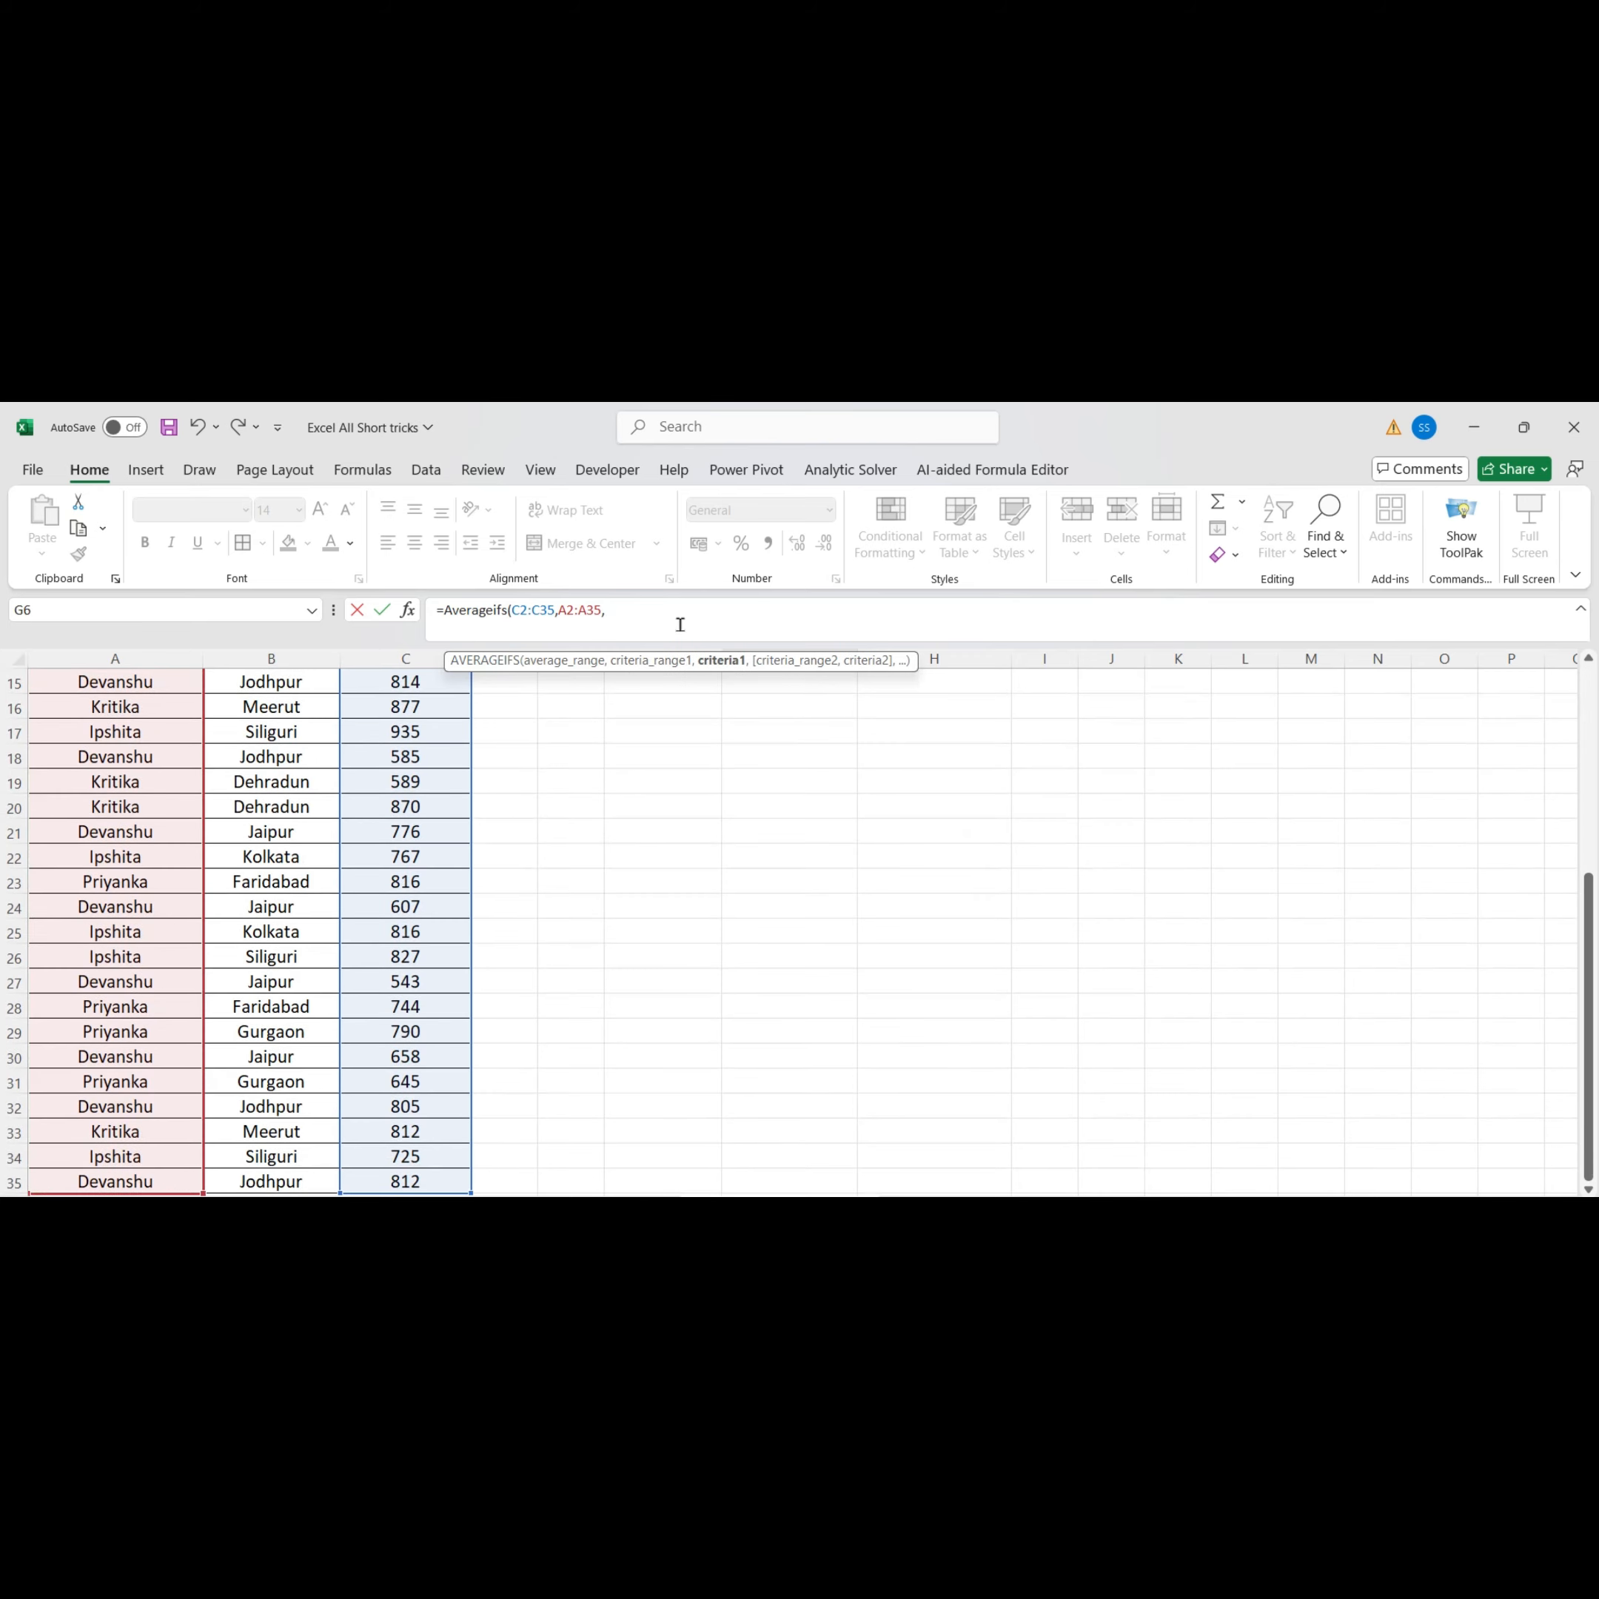
scroll(667, 755, "up", 5)
left_click(668, 806)
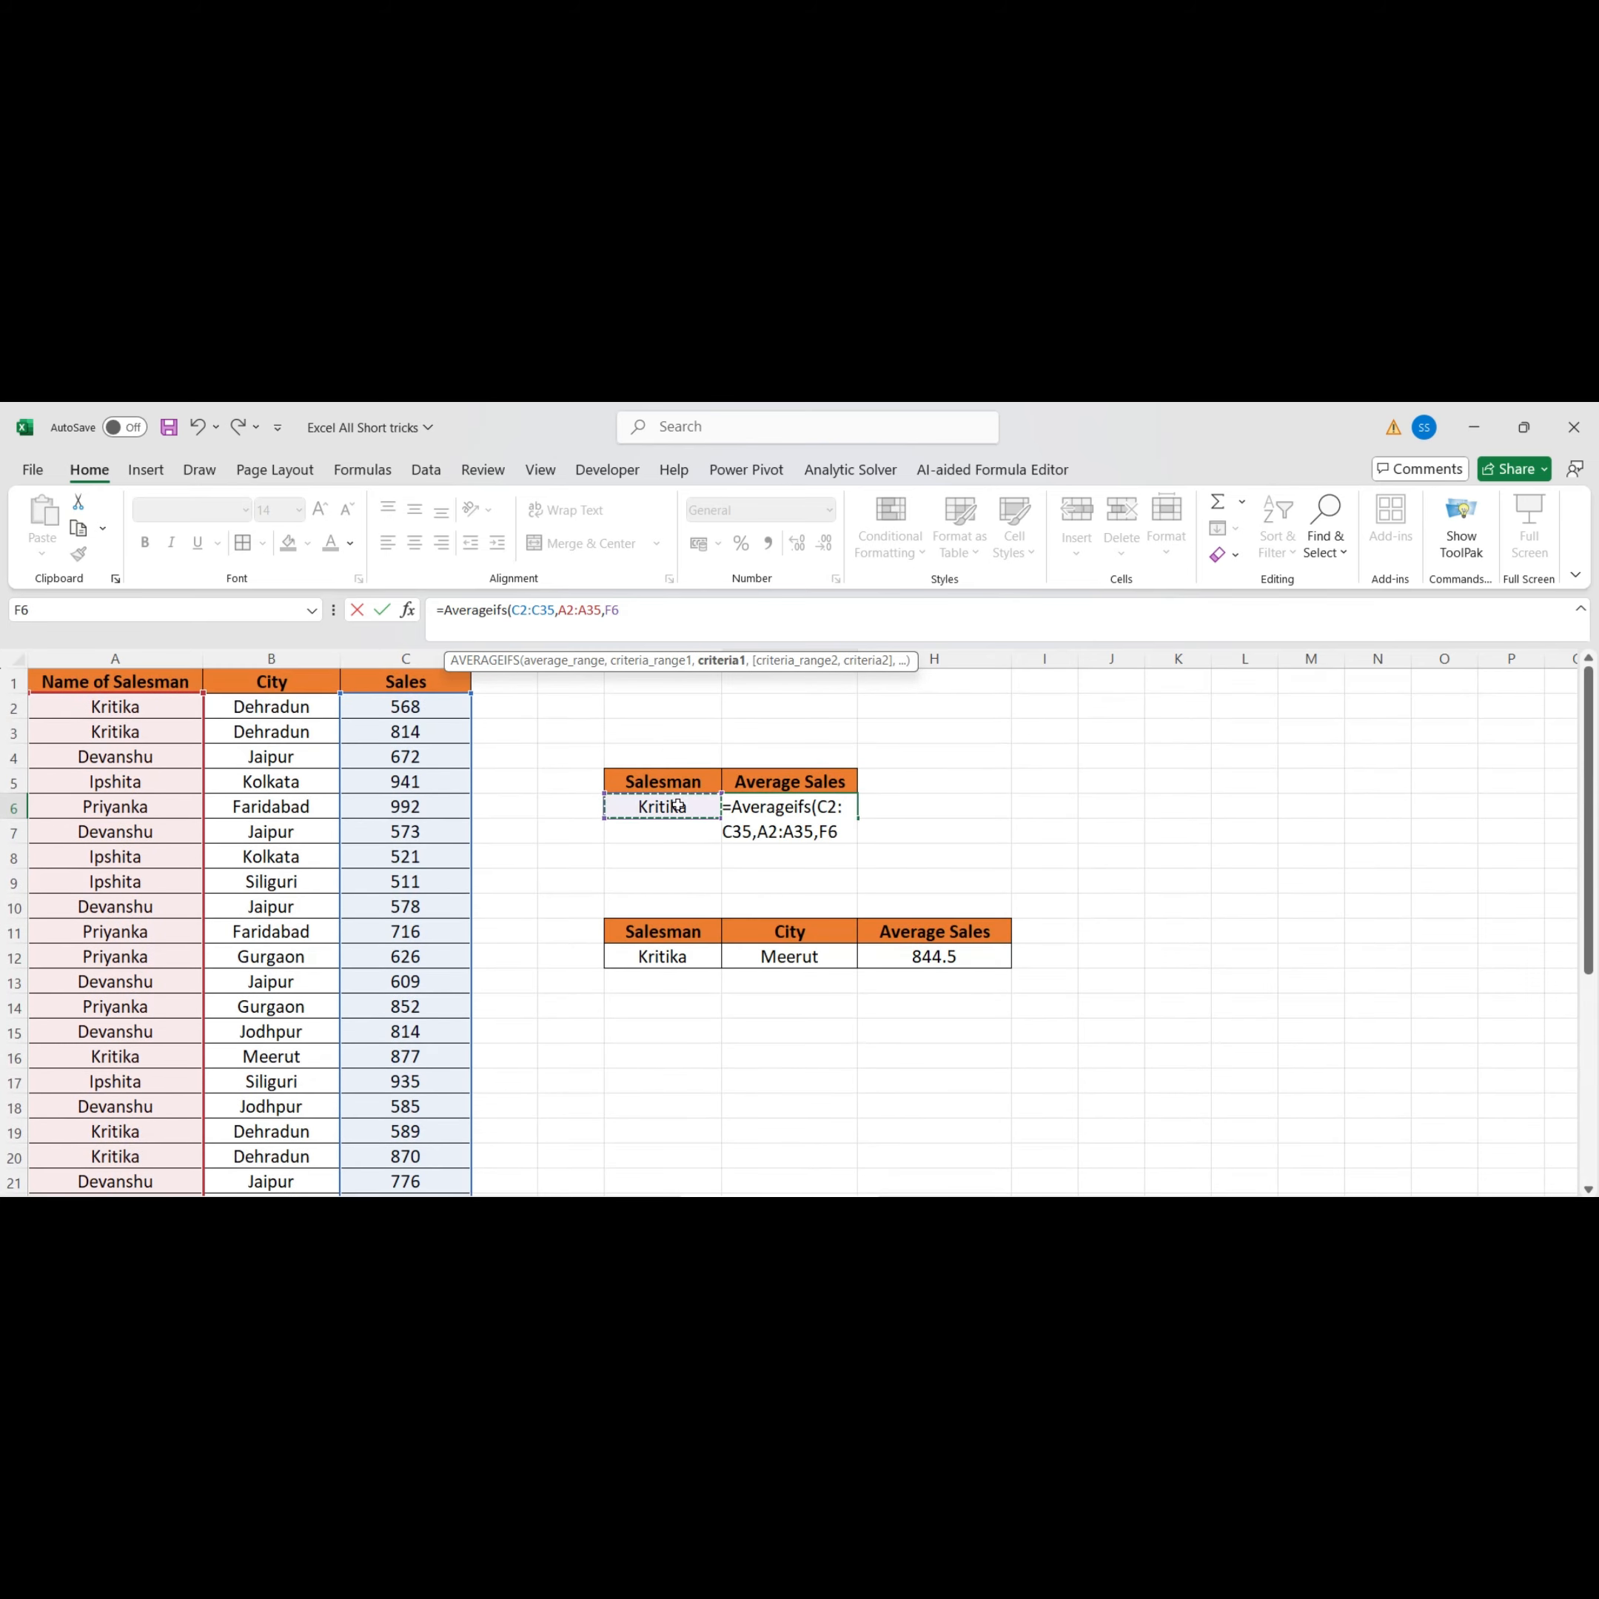
type(")")
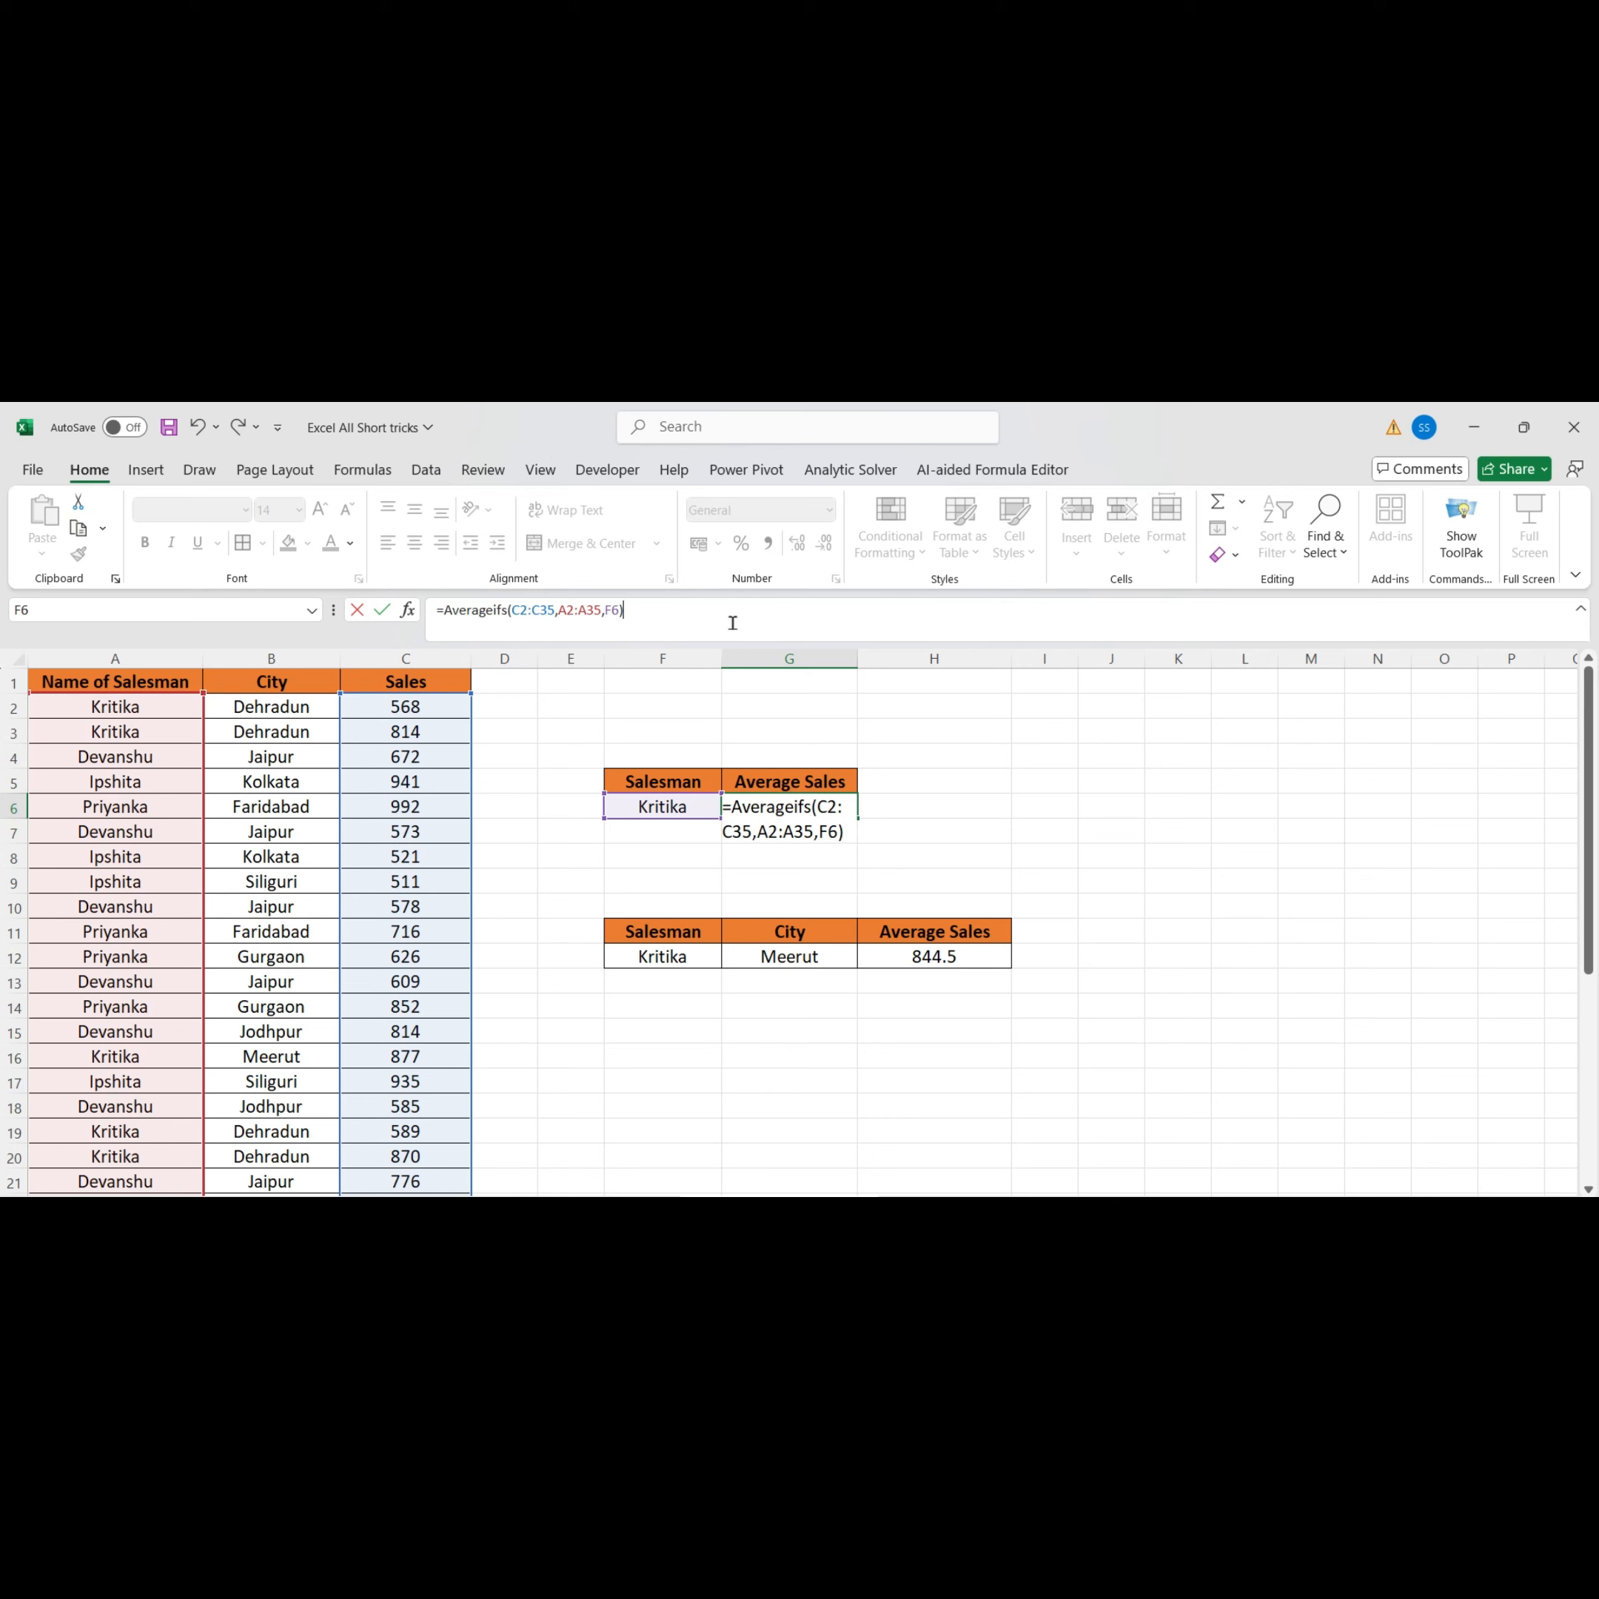
key("Return")
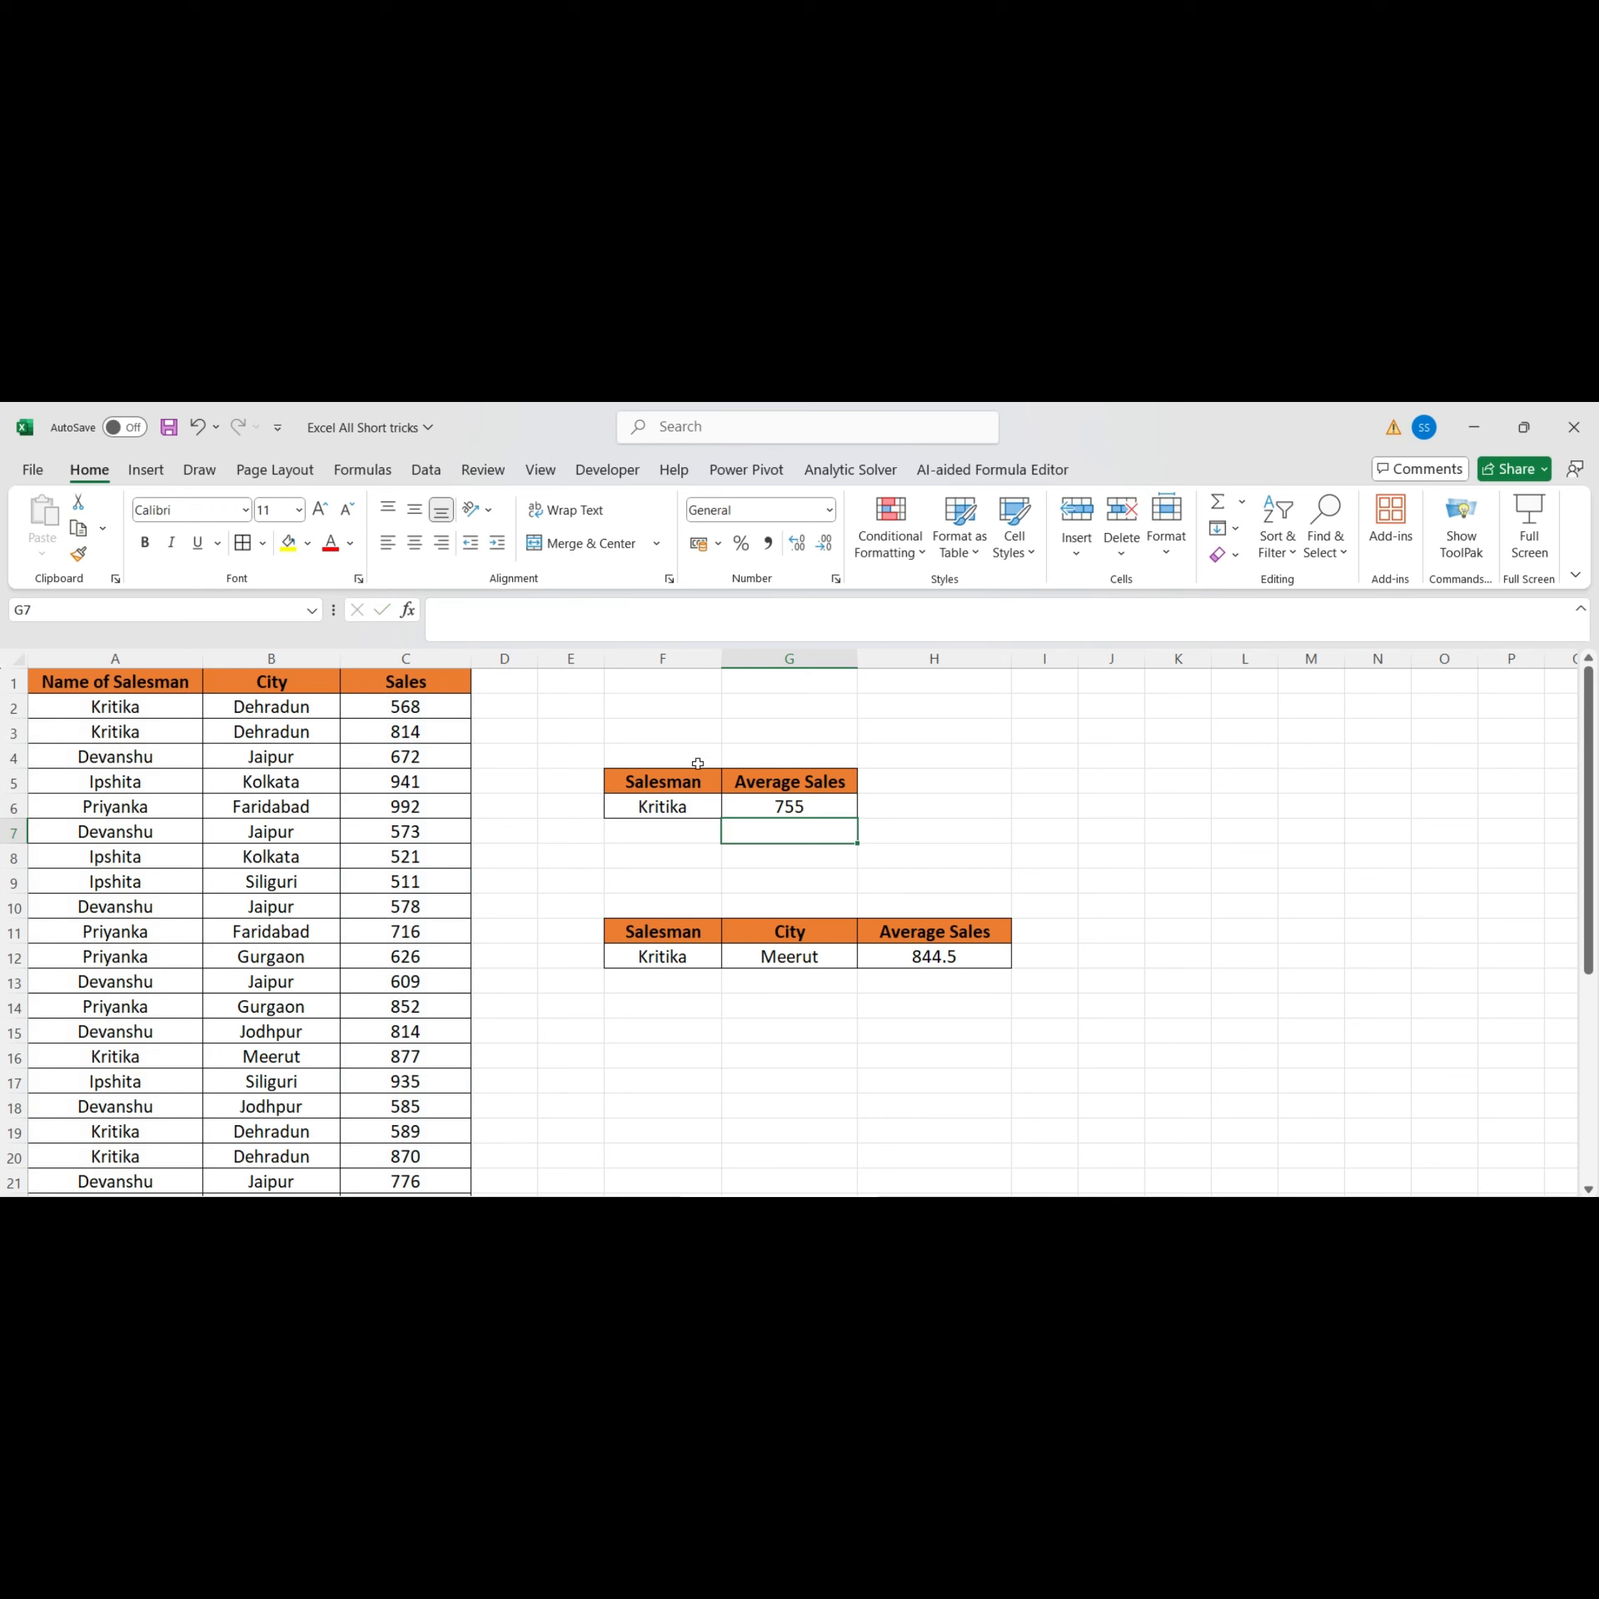
left_click(683, 812)
left_click(732, 810)
left_click(683, 844)
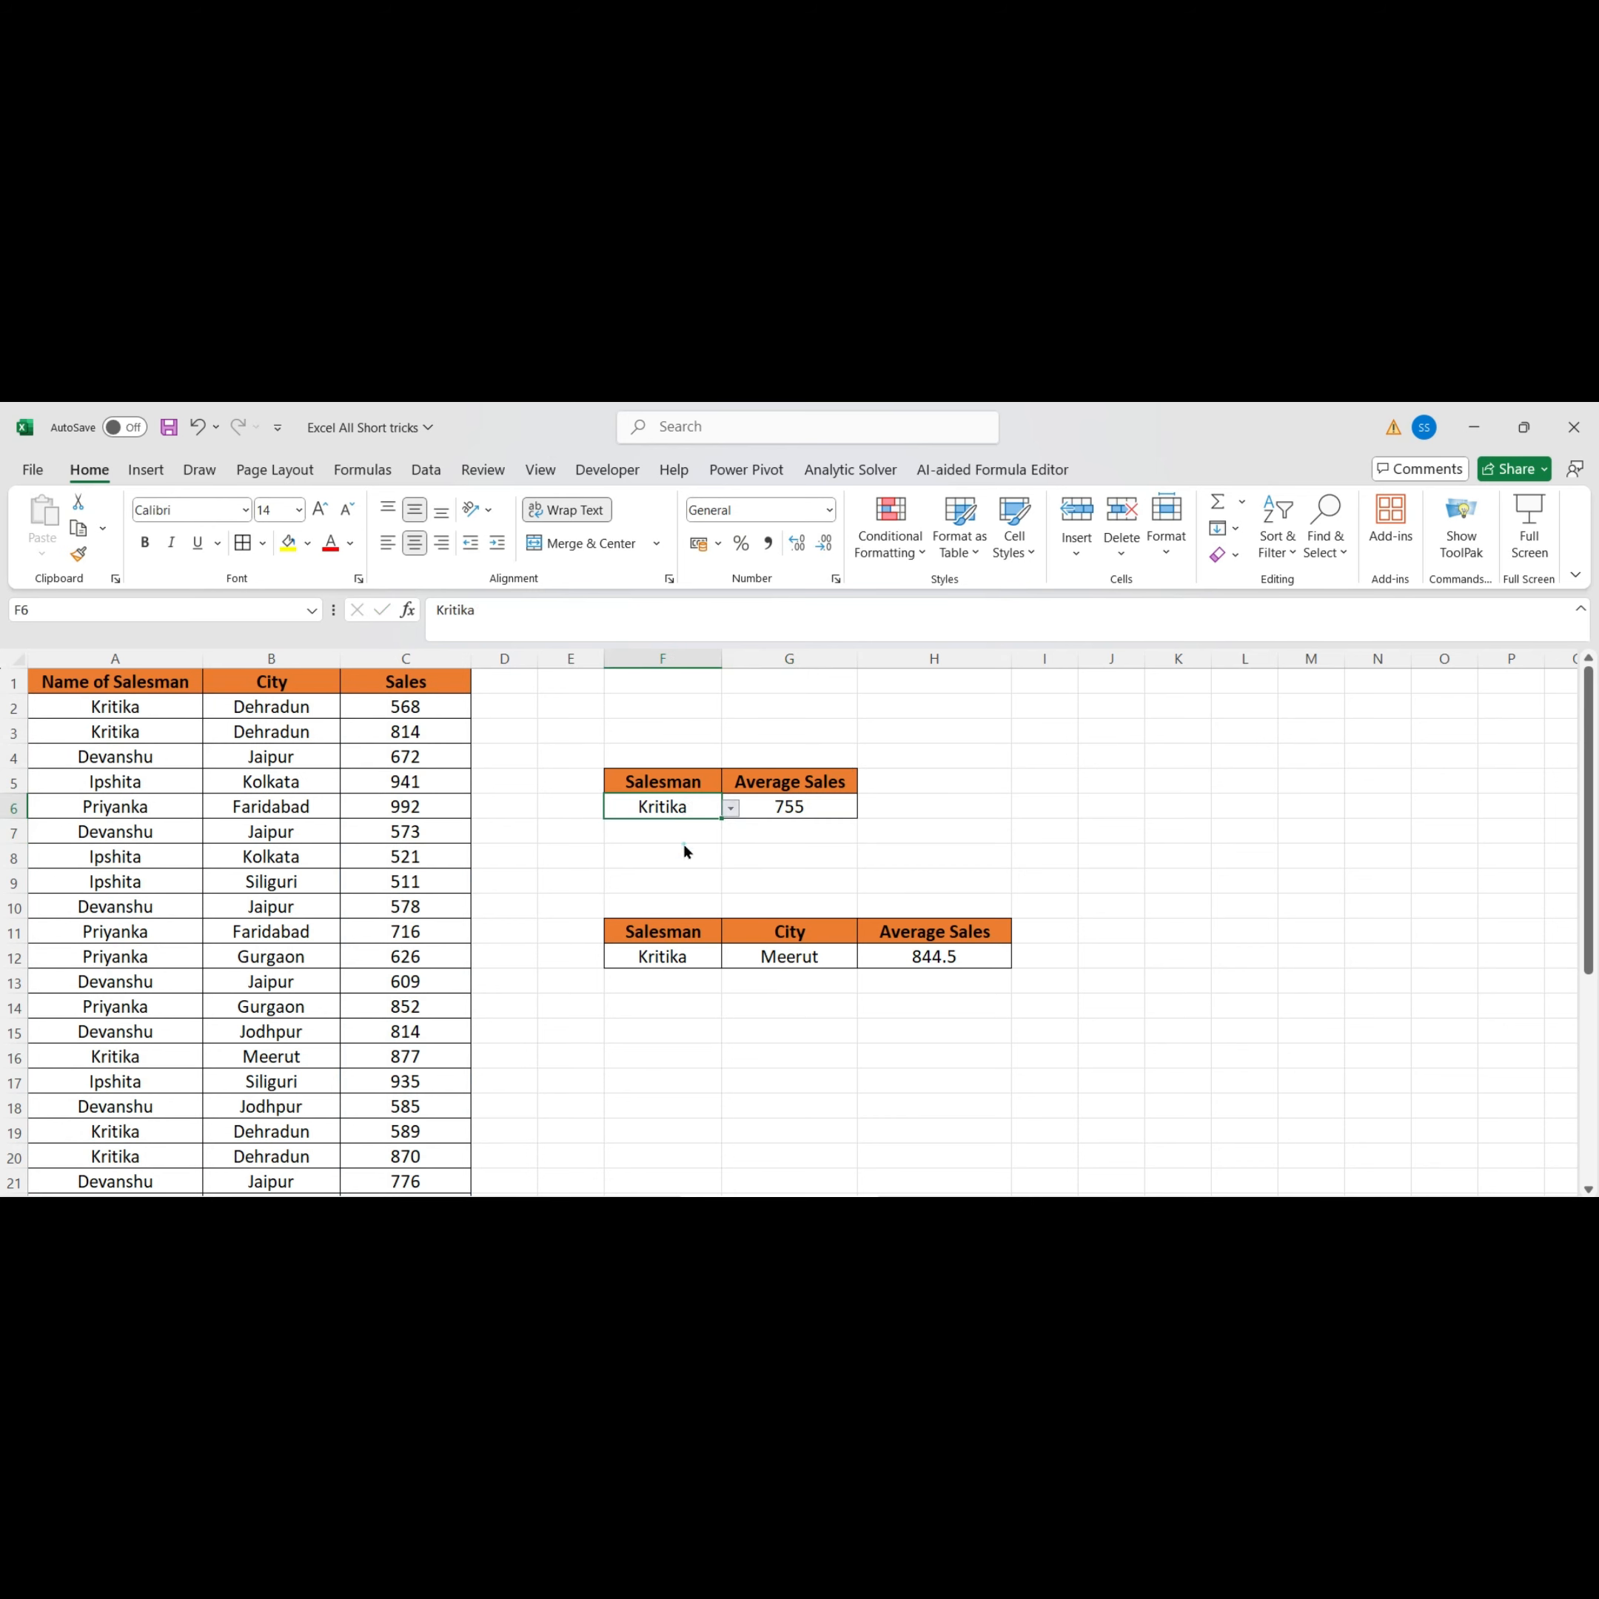